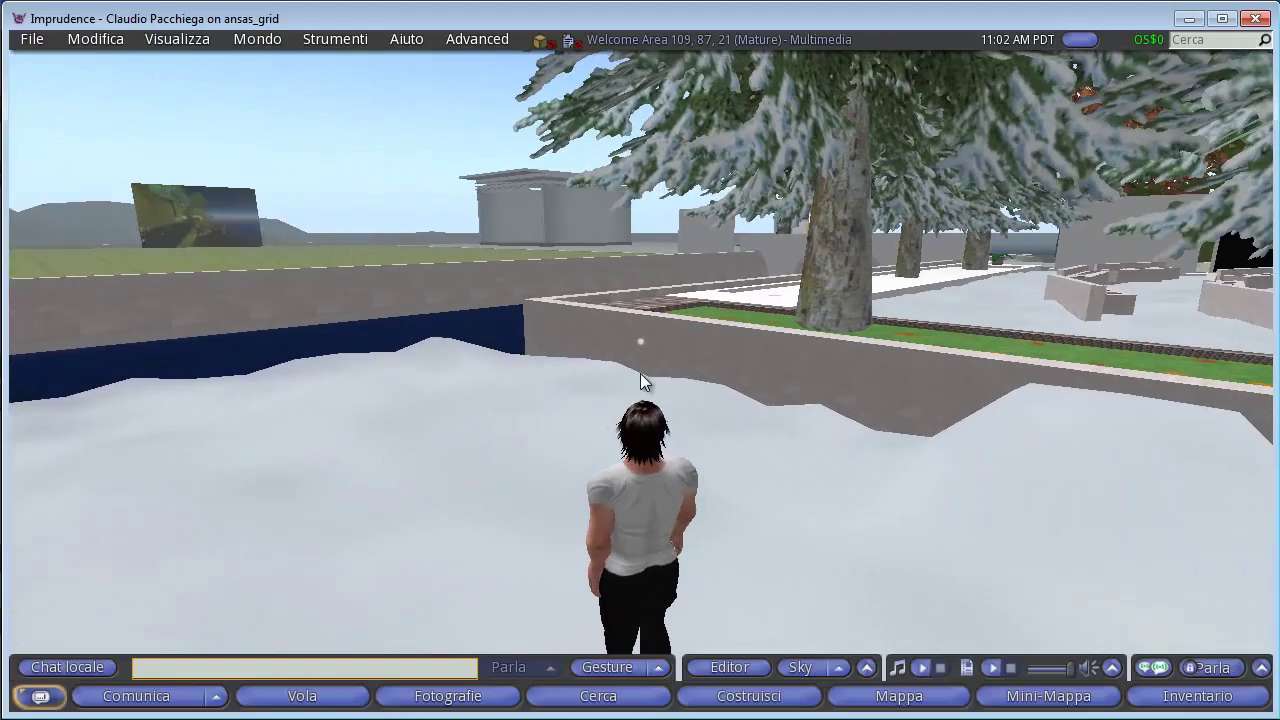
Walk the avatar to 112, 86, 21, facing the wooden 'Video per Edmondo' panel.
{"action": "key", "text": "Left"}
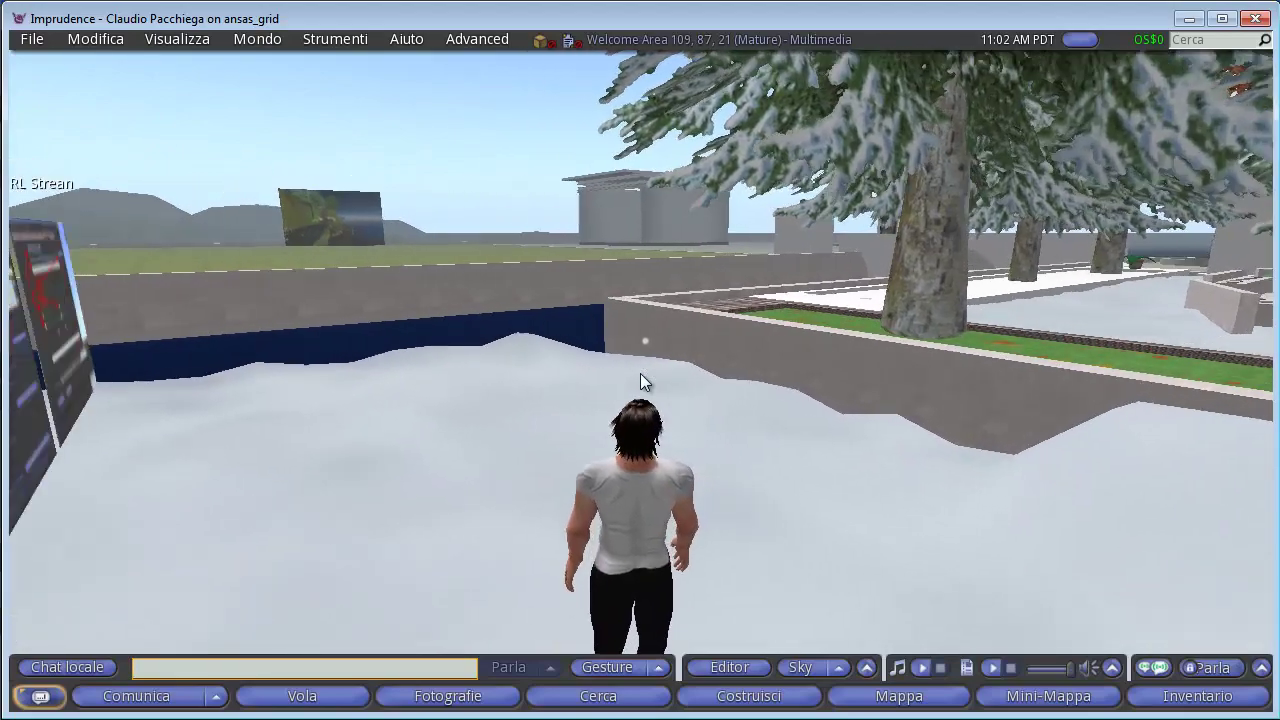
{"action": "left_click_drag", "start_coordinate": [724, 540], "coordinate": [640, 371]}
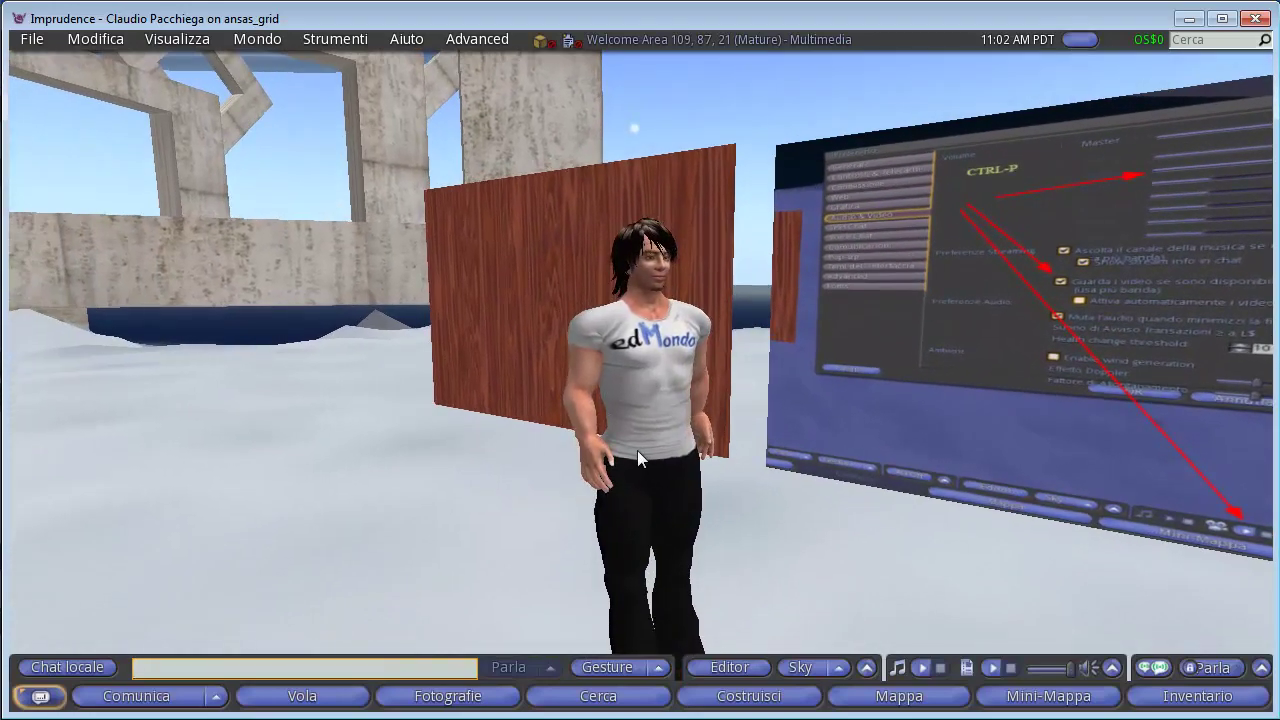
{"action": "key", "text": "Escape"}
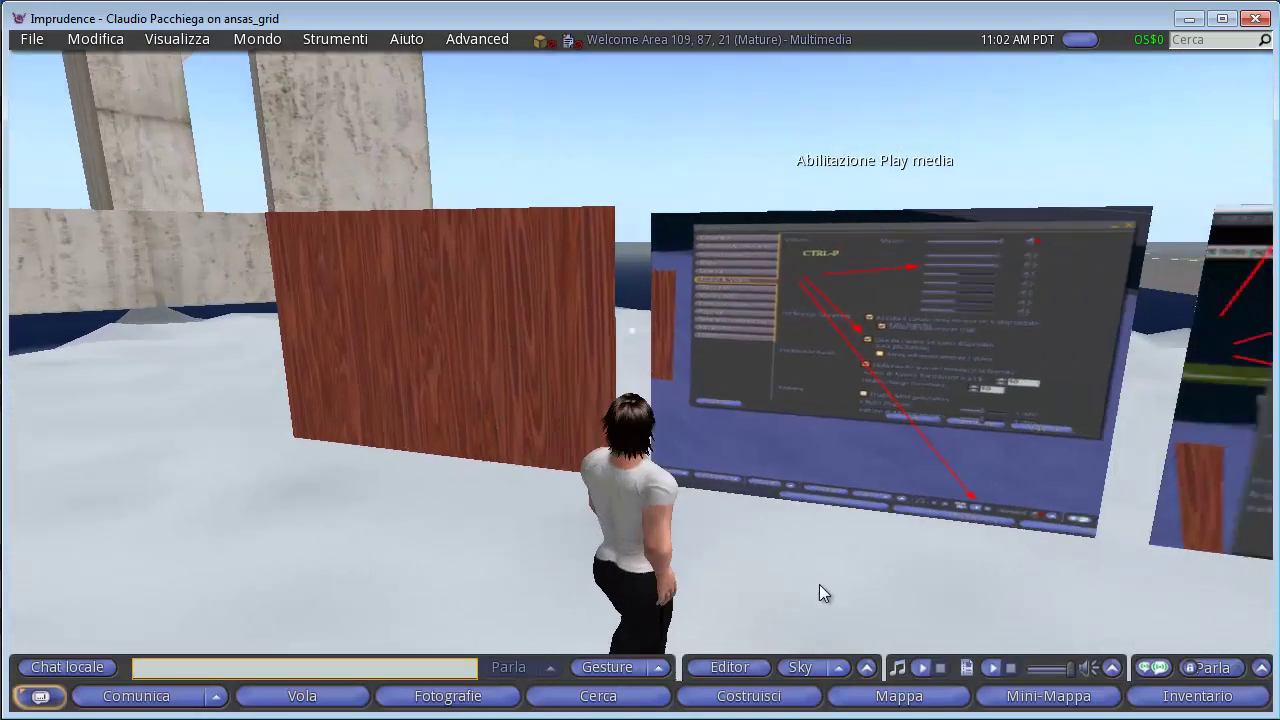
{"action": "key", "text": "Left"}
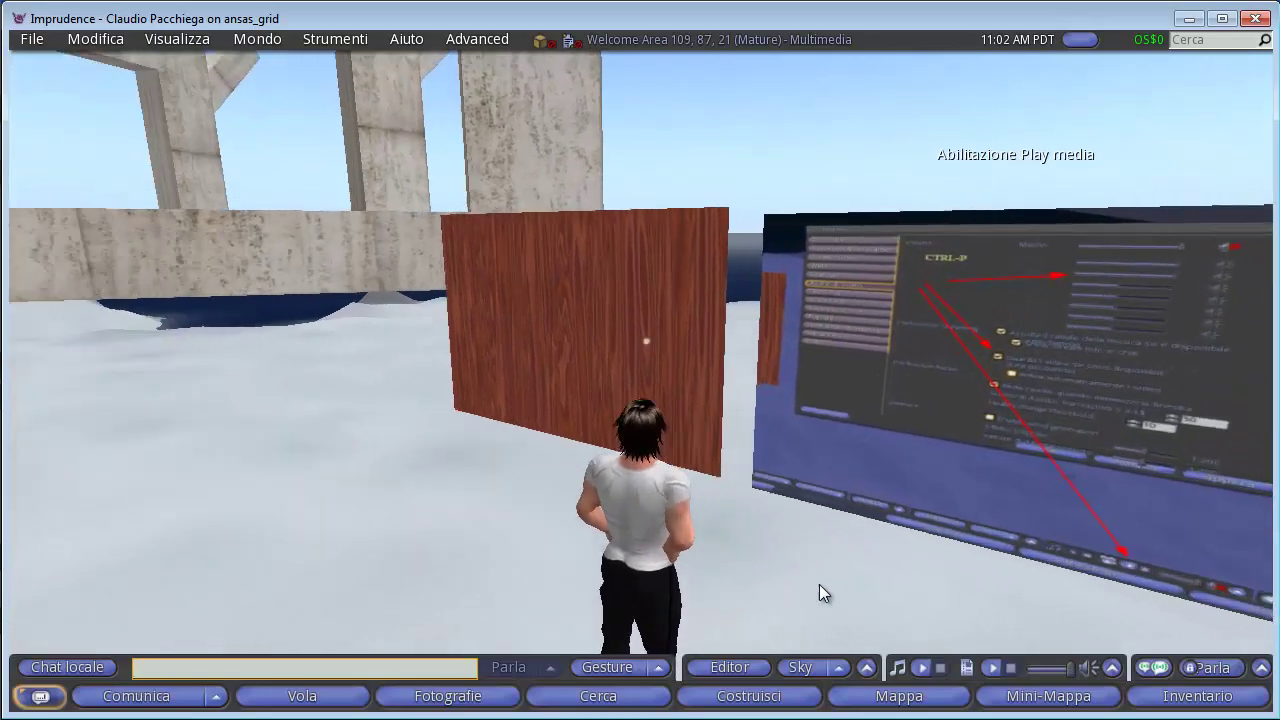
{"action": "key", "text": "Up"}
{"action": "key", "text": "Right"}
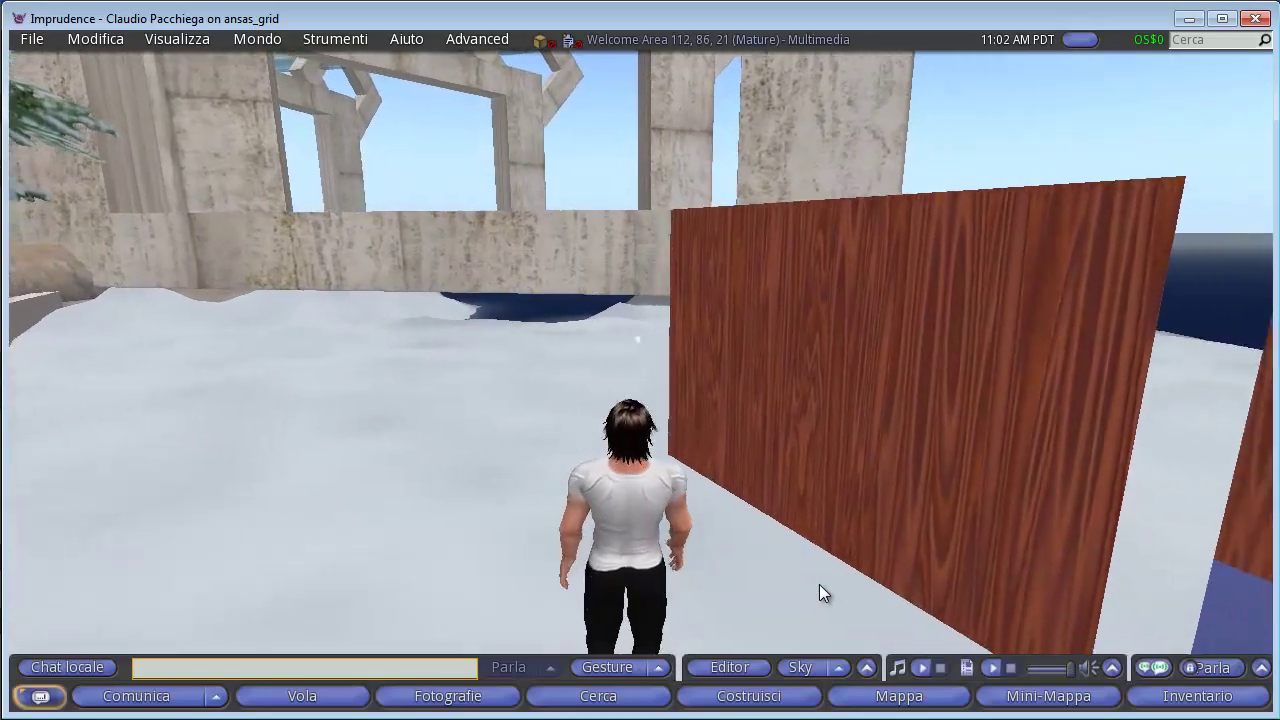
{"action": "key", "text": "Left"}
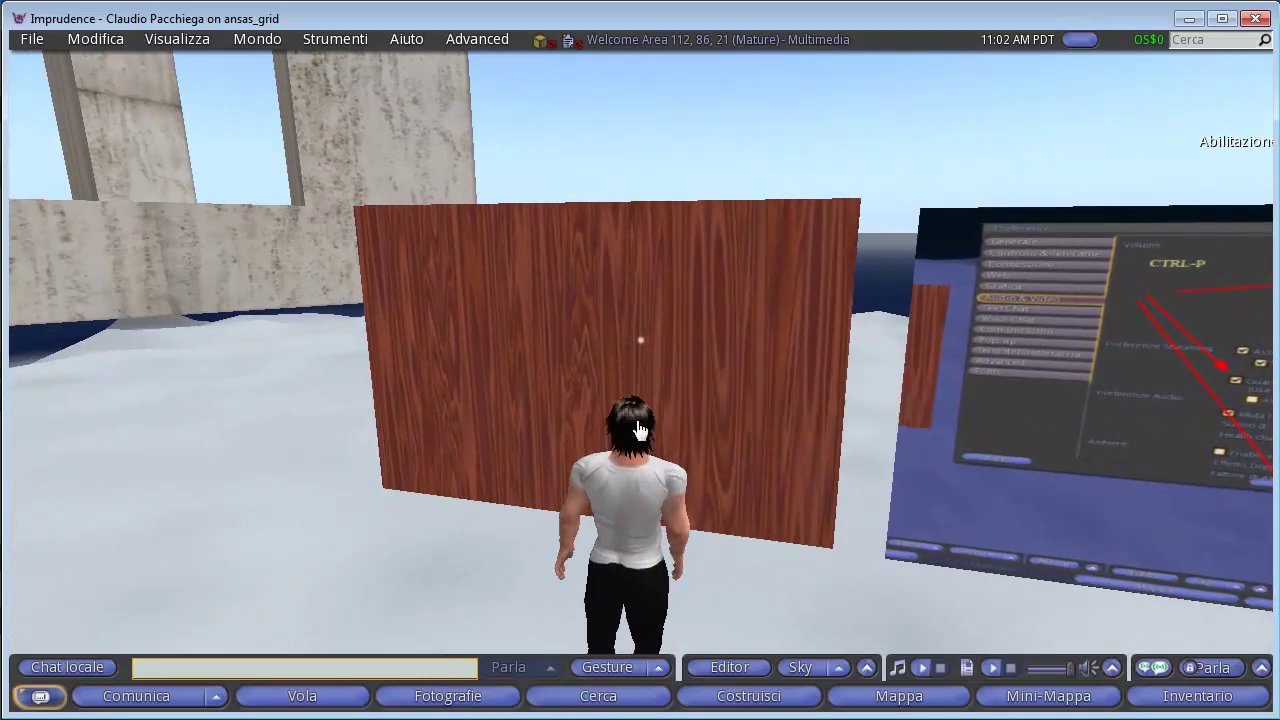
{"action": "mouse_move", "coordinate": [641, 427]}
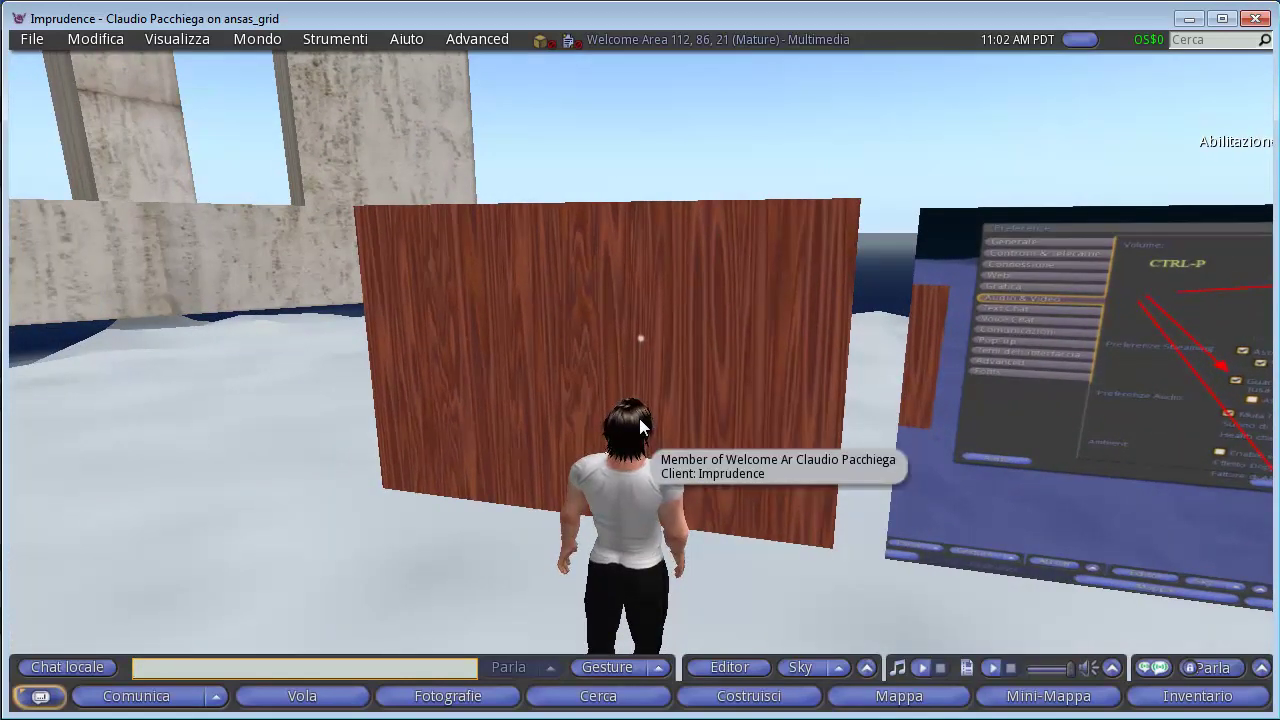
{"action": "mouse_move", "coordinate": [609, 402]}
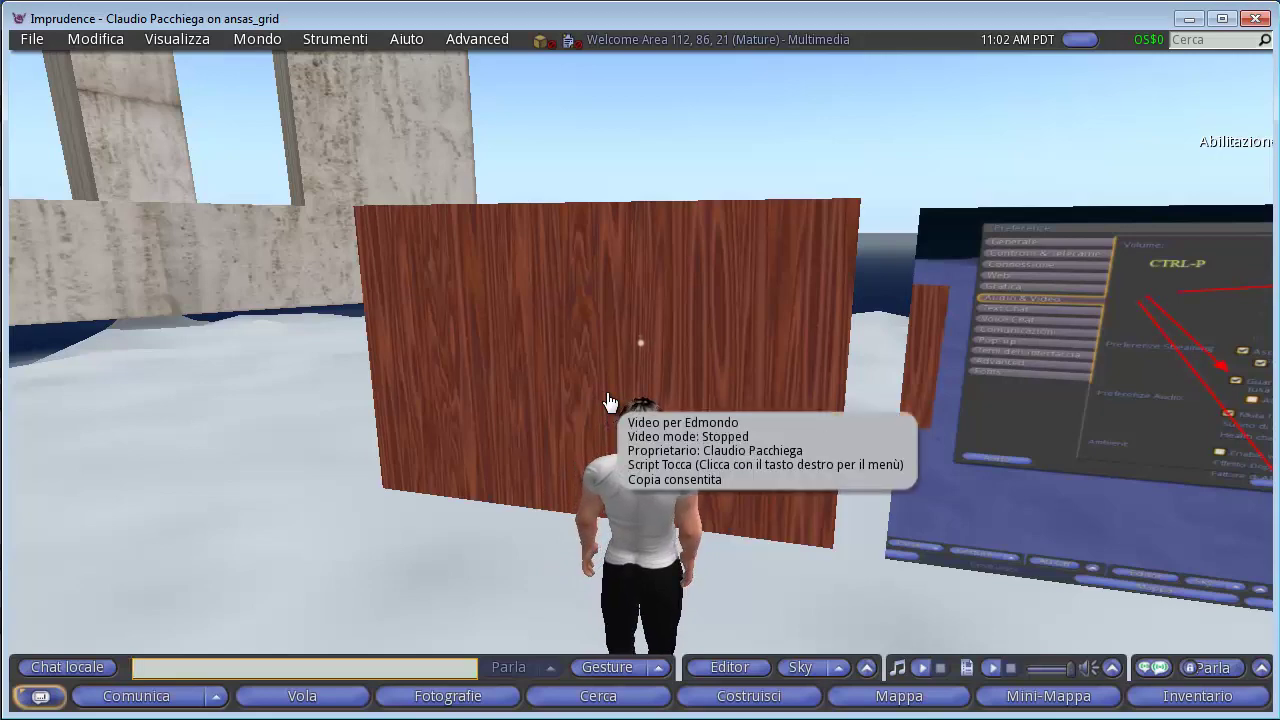
{"action": "key", "text": "Right"}
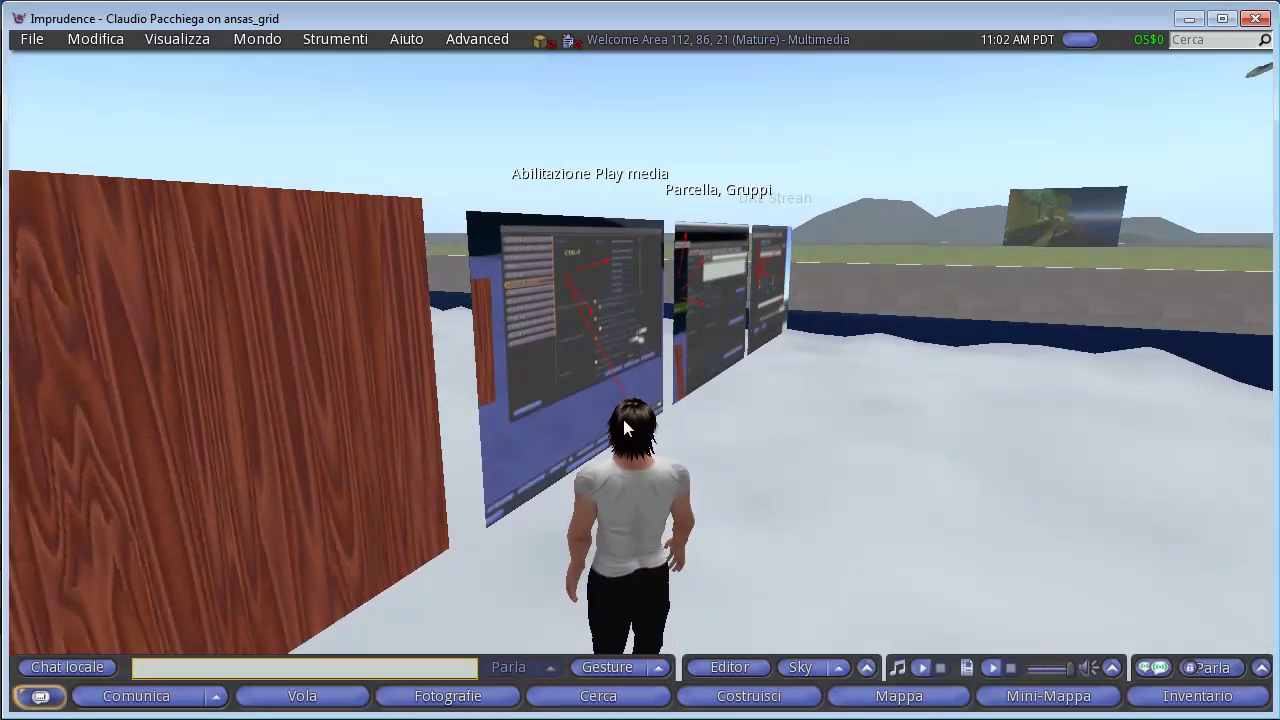
{"action": "mouse_move", "coordinate": [614, 447]}
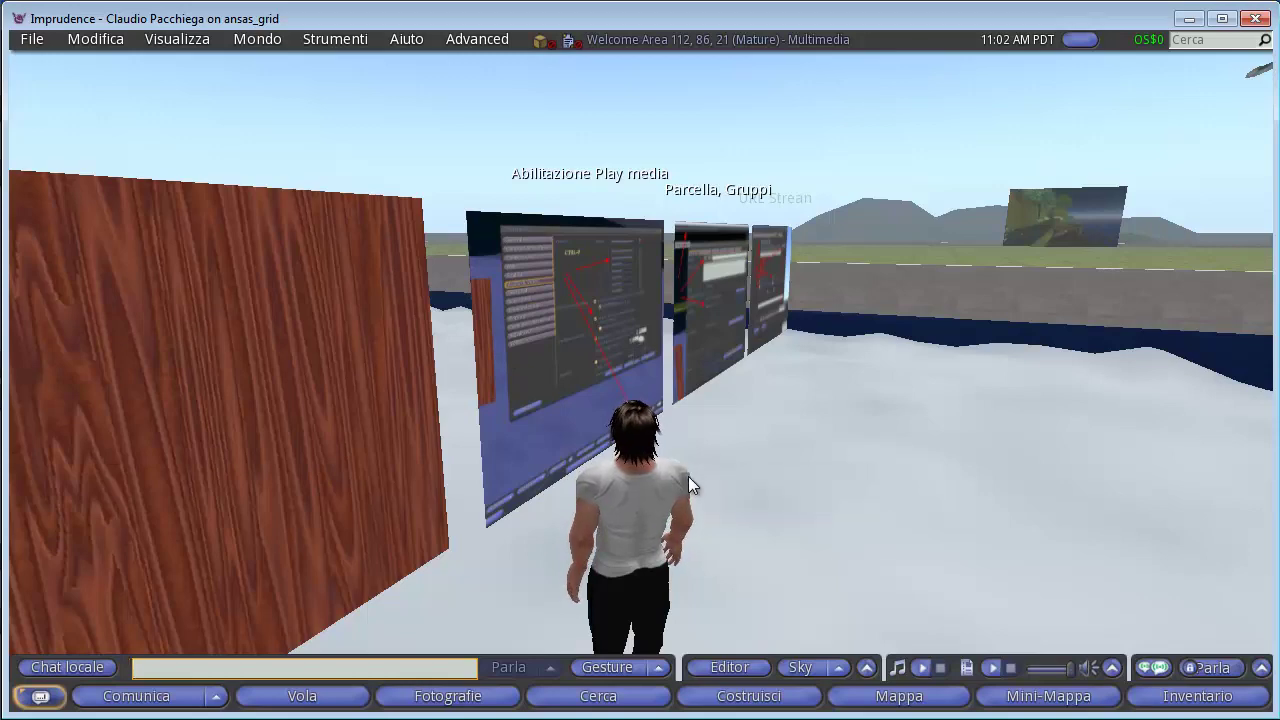
{"action": "key", "text": "Left"}
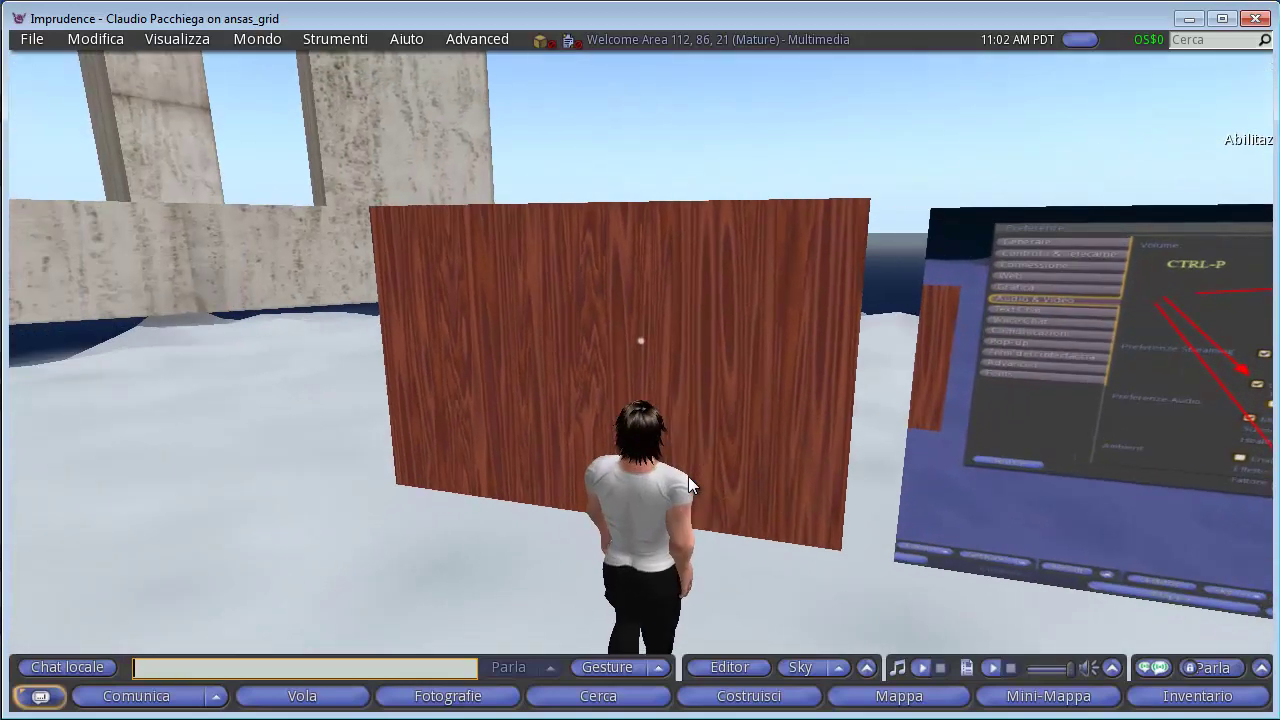
{"action": "mouse_move", "coordinate": [688, 476]}
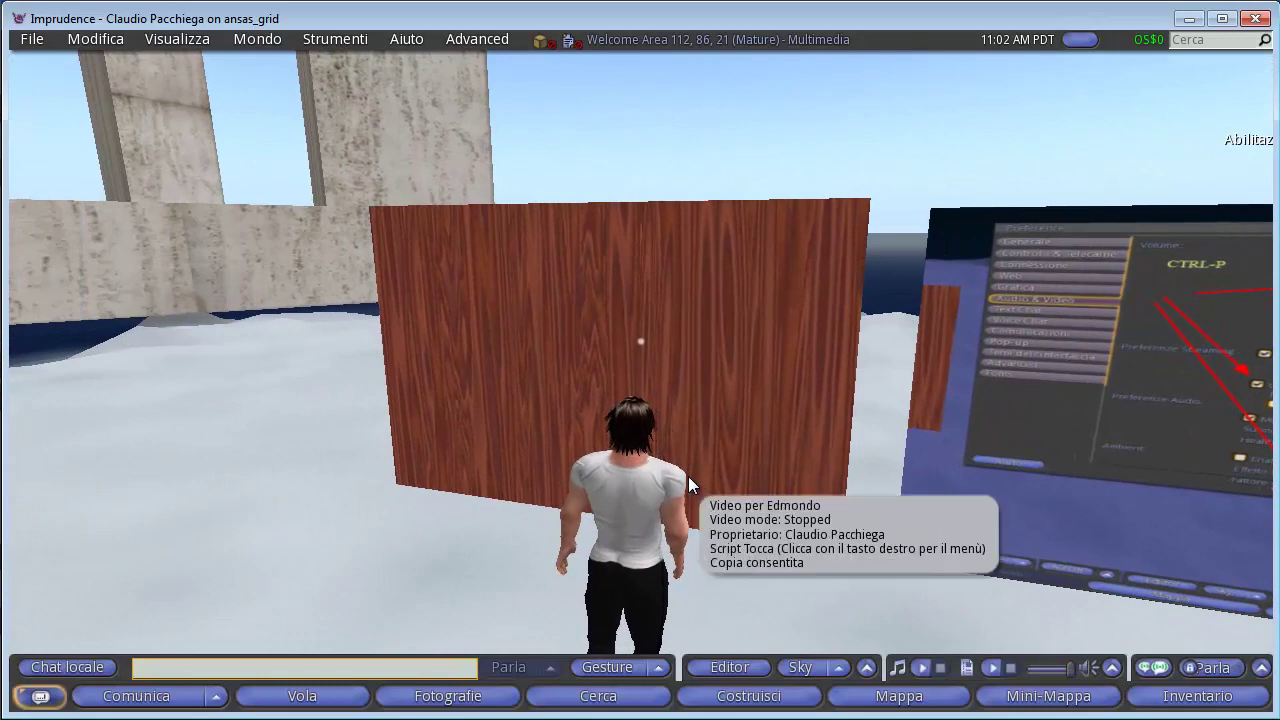
{"action": "key", "text": "Right"}
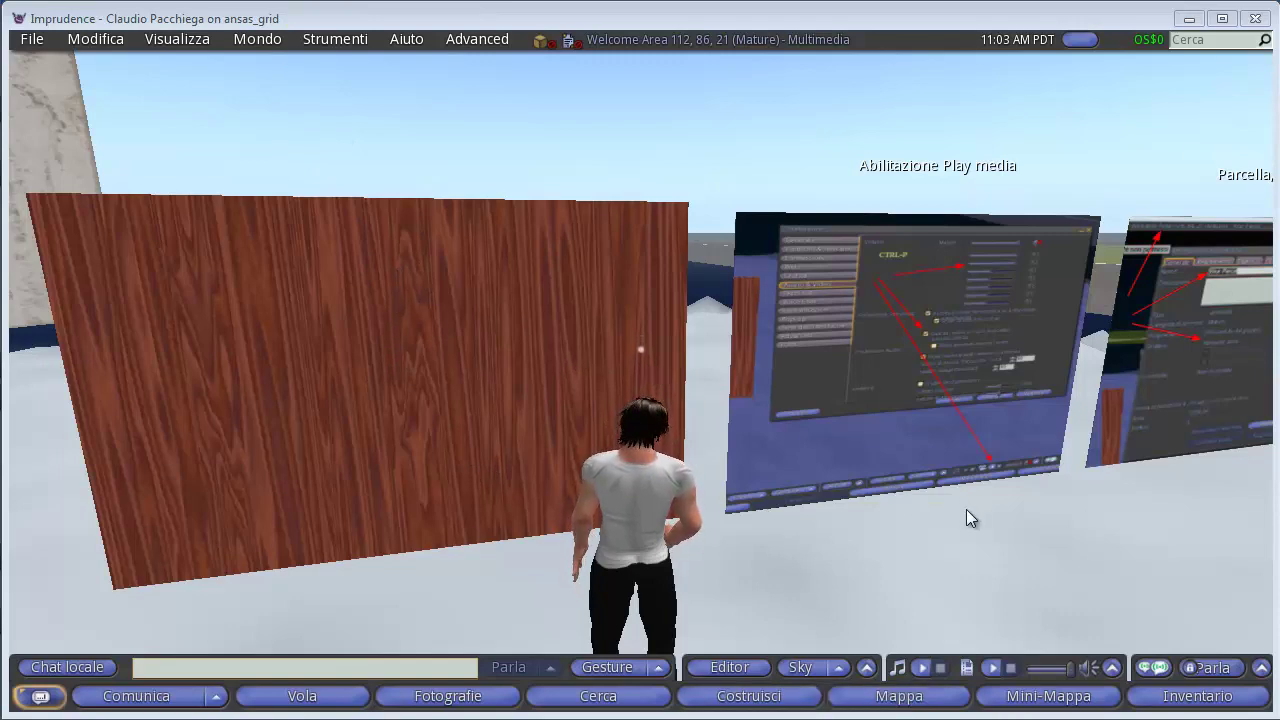
Pull the camera overhead and switch on Confini della proprietà property boundary lines.
{"action": "left_click_drag", "start_coordinate": [966, 517], "coordinate": [639, 370]}
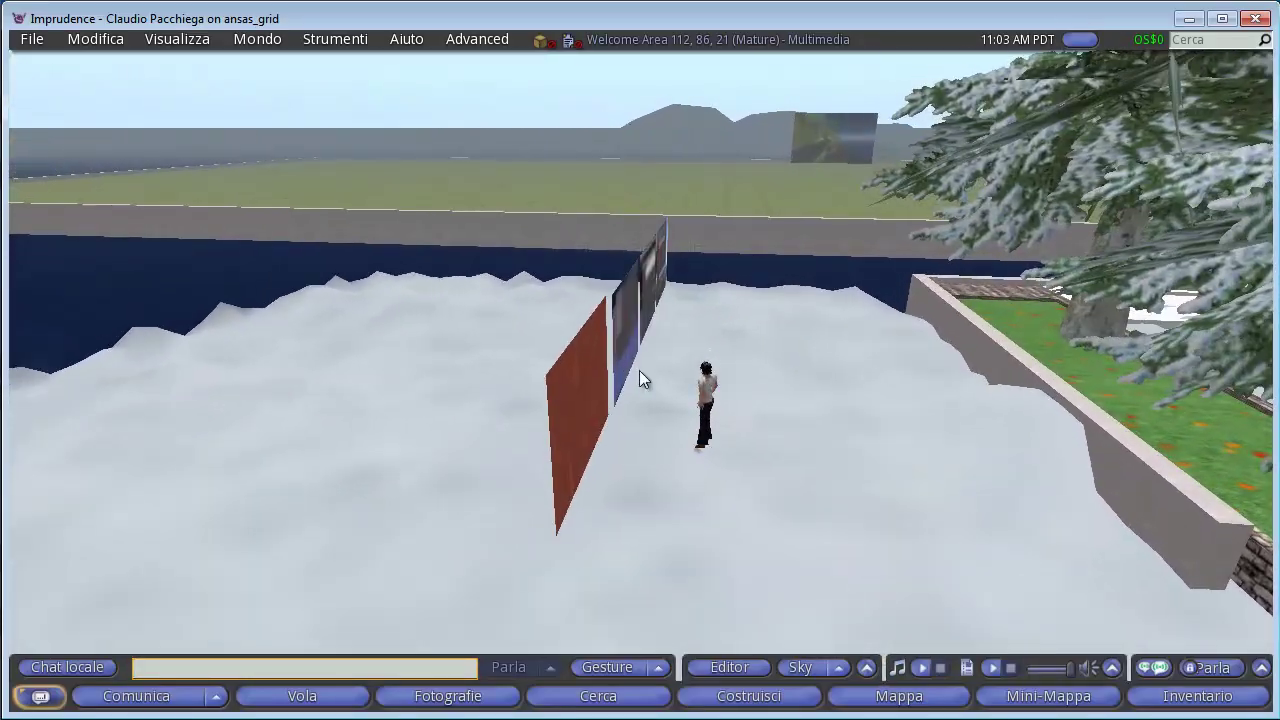
{"action": "left_click", "coordinate": [262, 40]}
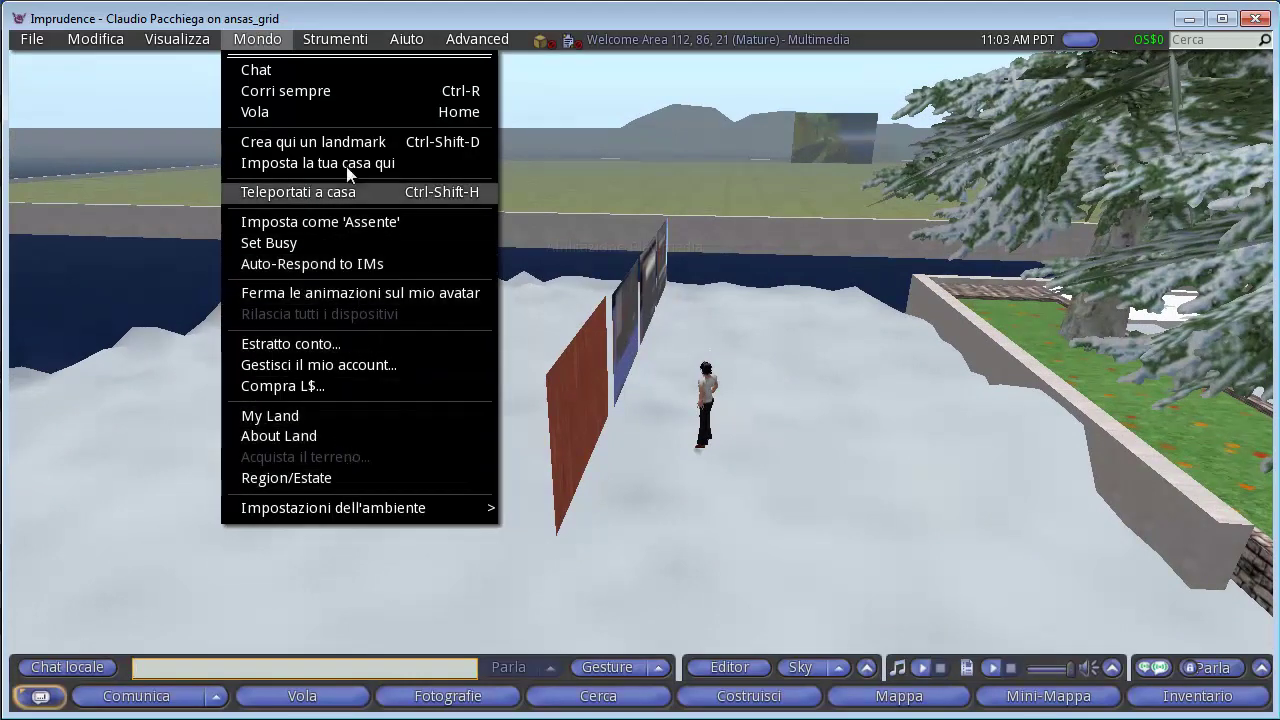
{"action": "mouse_move", "coordinate": [333, 45]}
{"action": "mouse_move", "coordinate": [169, 45]}
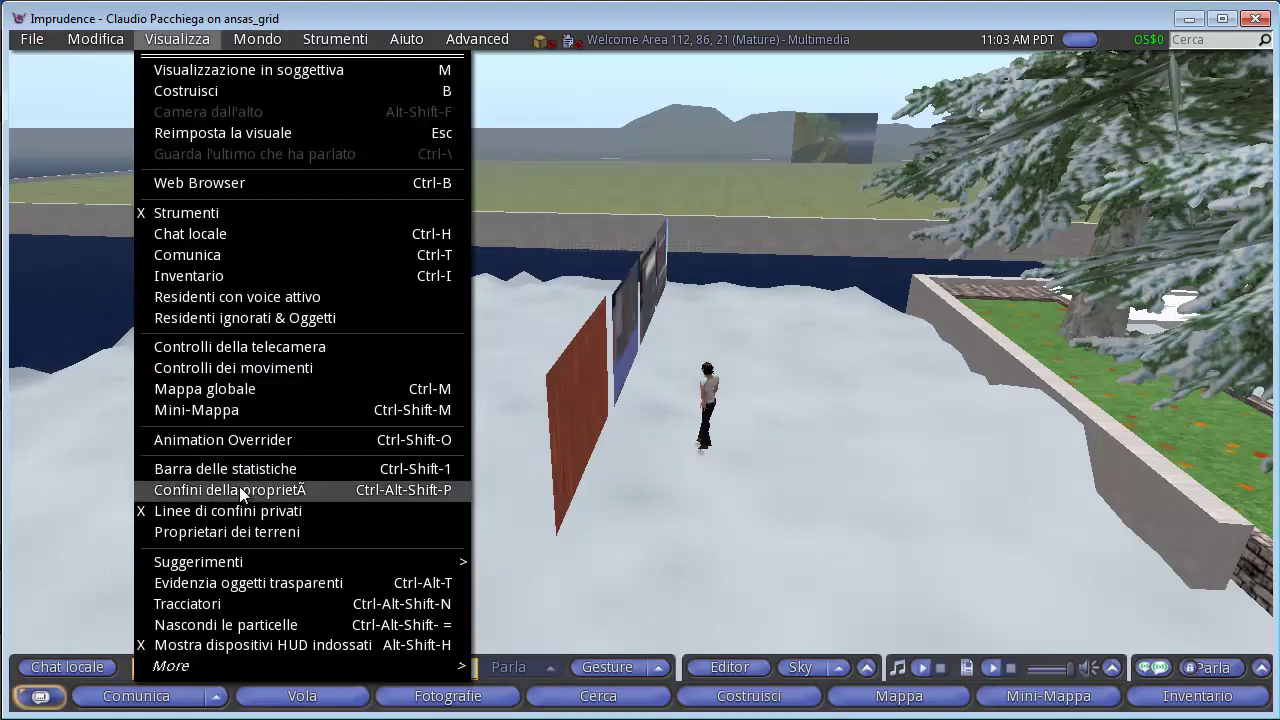
{"action": "left_click", "coordinate": [426, 489]}
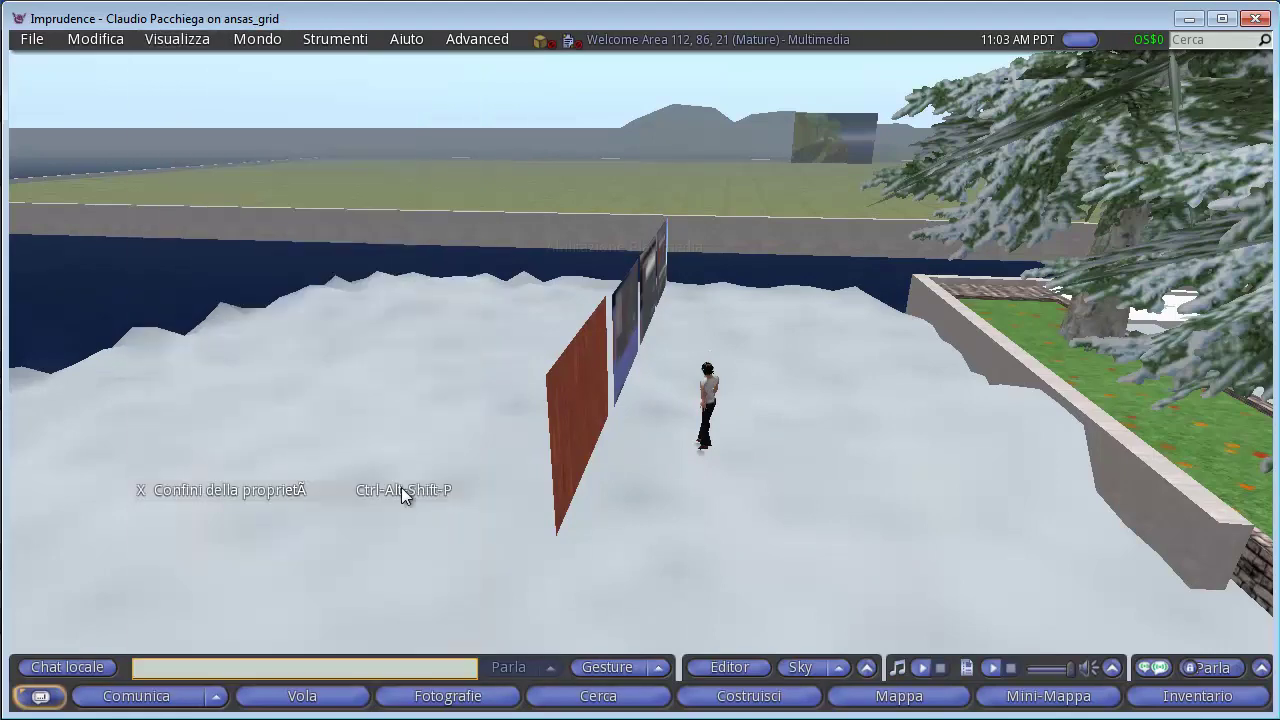
{"action": "left_click_drag", "start_coordinate": [643, 373], "coordinate": [643, 371]}
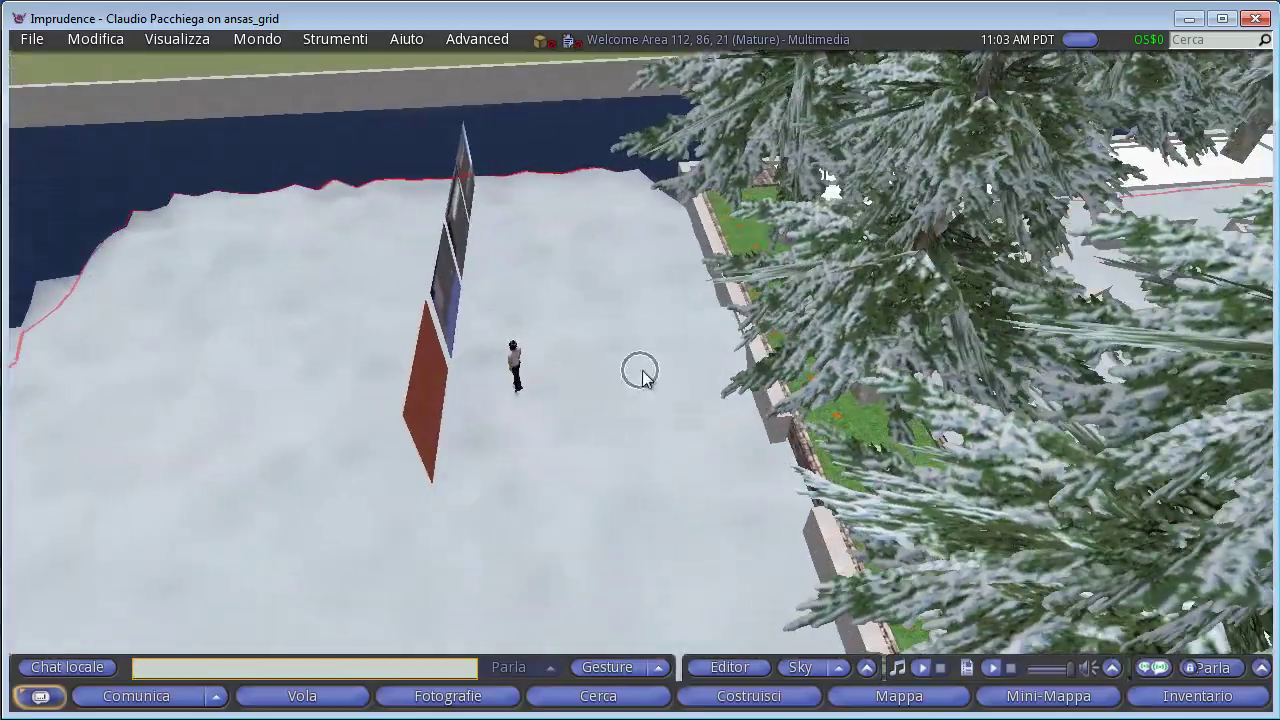
Walk the avatar around the parcel edges and back to 108, 88, 21 by the wooden panel.
{"action": "key", "text": "Up"}
{"action": "key", "text": "Right"}
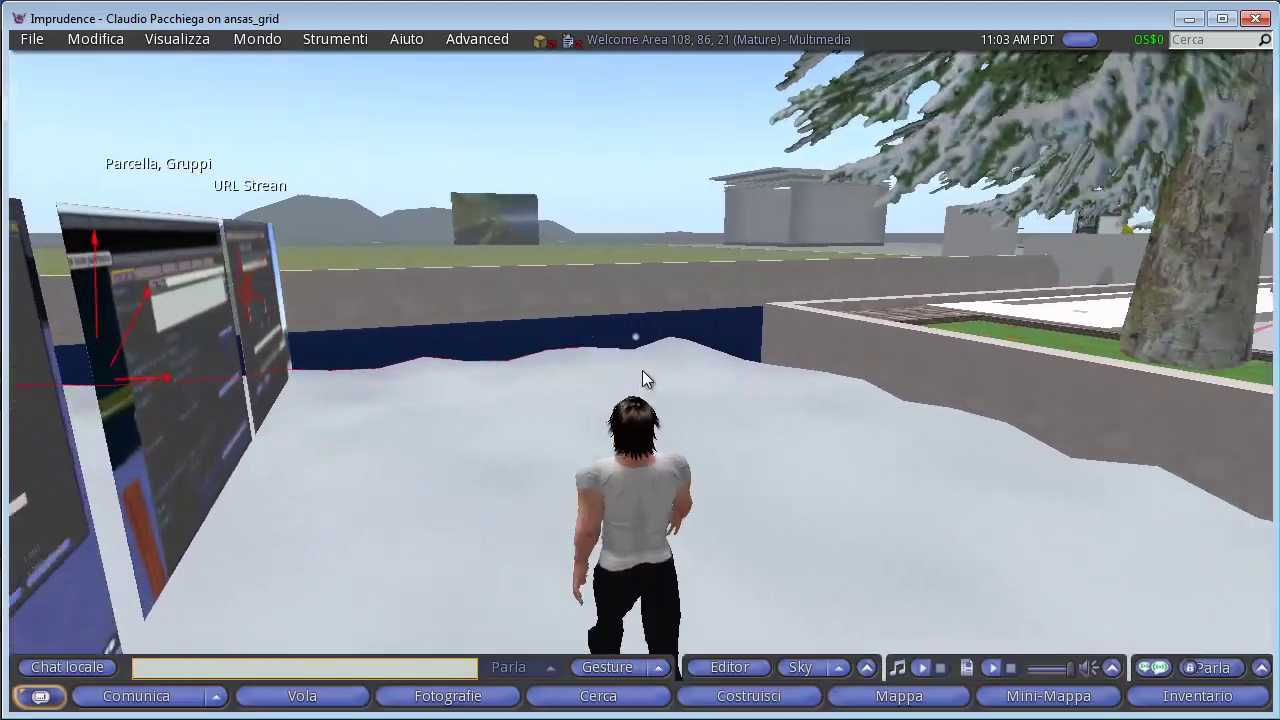
{"action": "key", "text": "Left"}
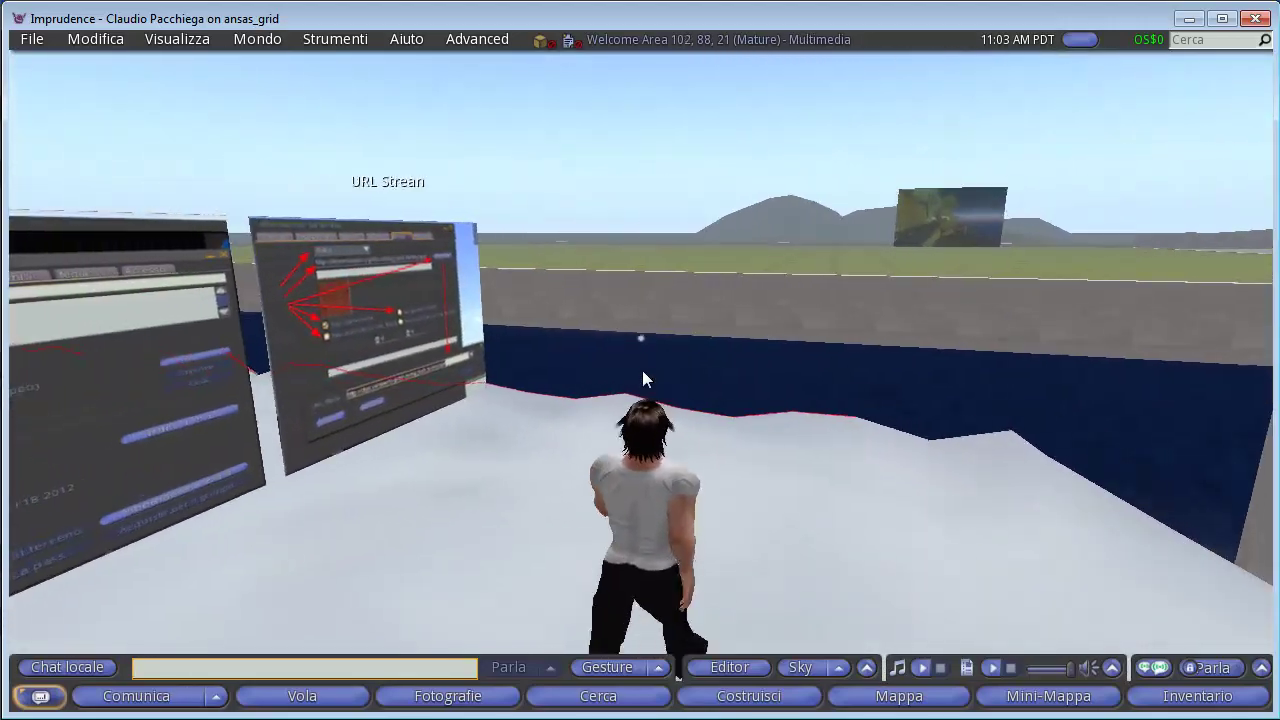
{"action": "key", "text": "Right"}
{"action": "key", "text": "Right"}
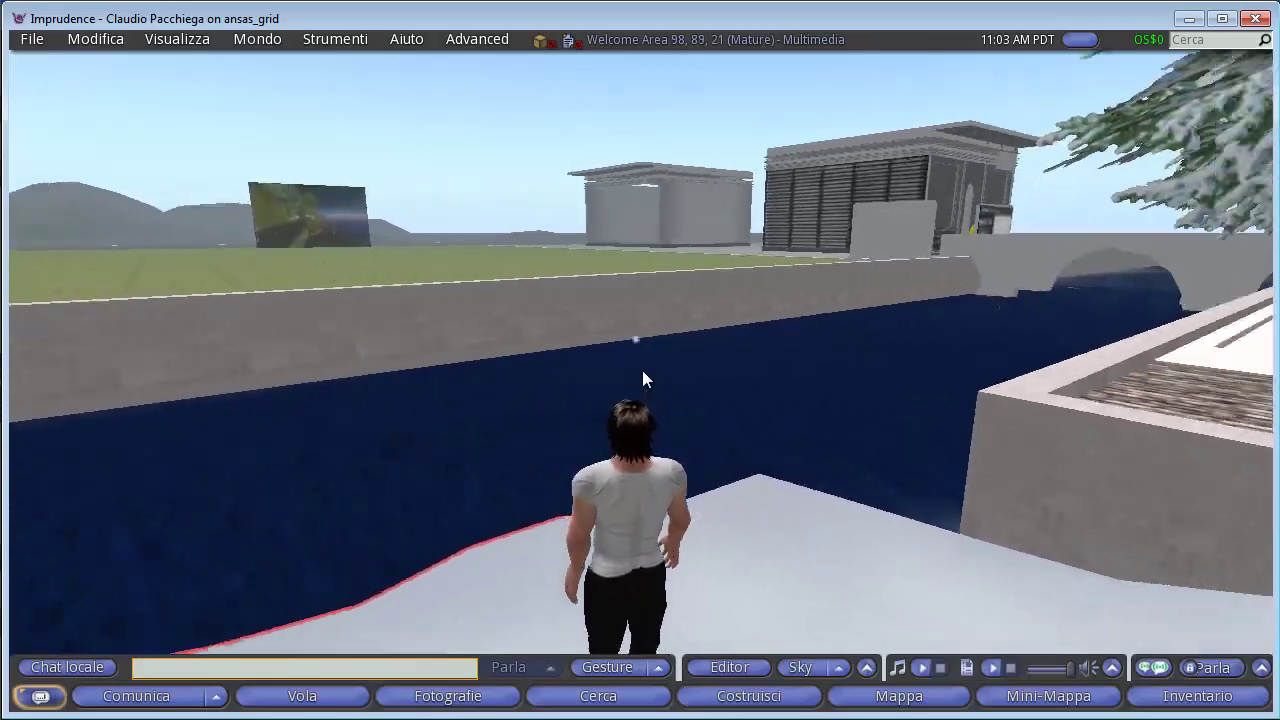
{"action": "key", "text": "Up"}
{"action": "key", "text": "Right"}
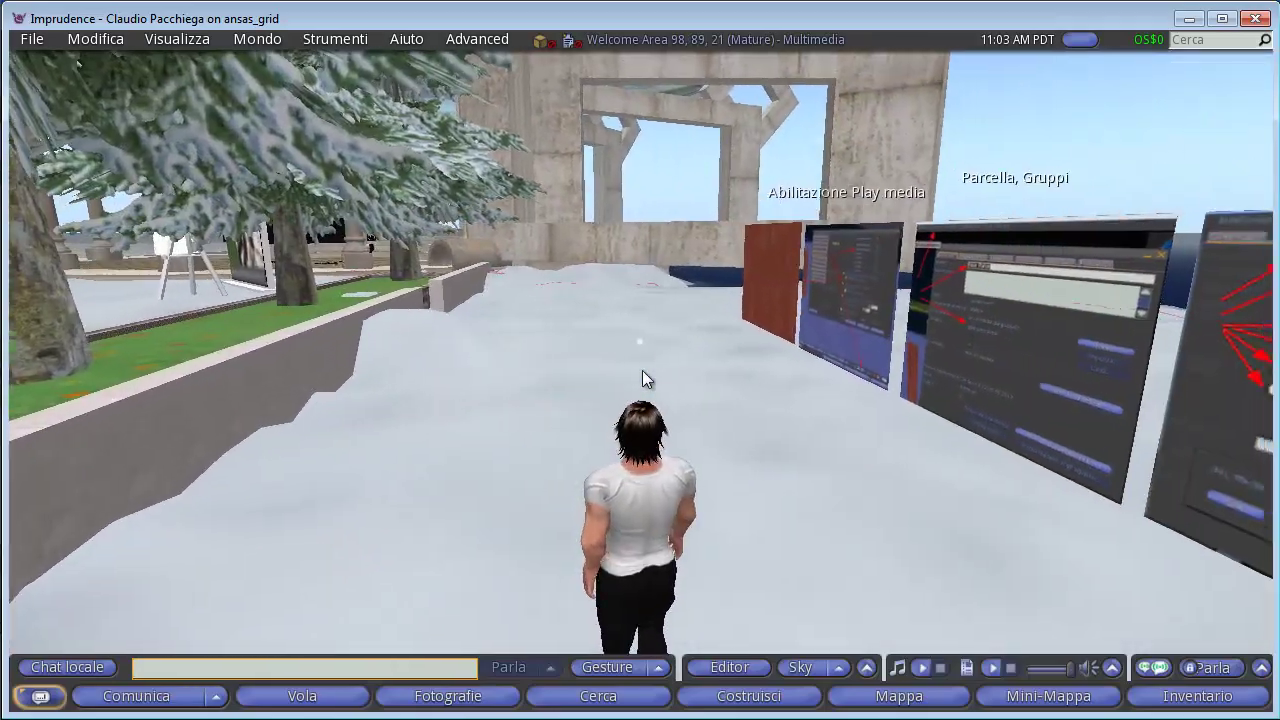
{"action": "key", "text": "Up"}
{"action": "key", "text": "Left"}
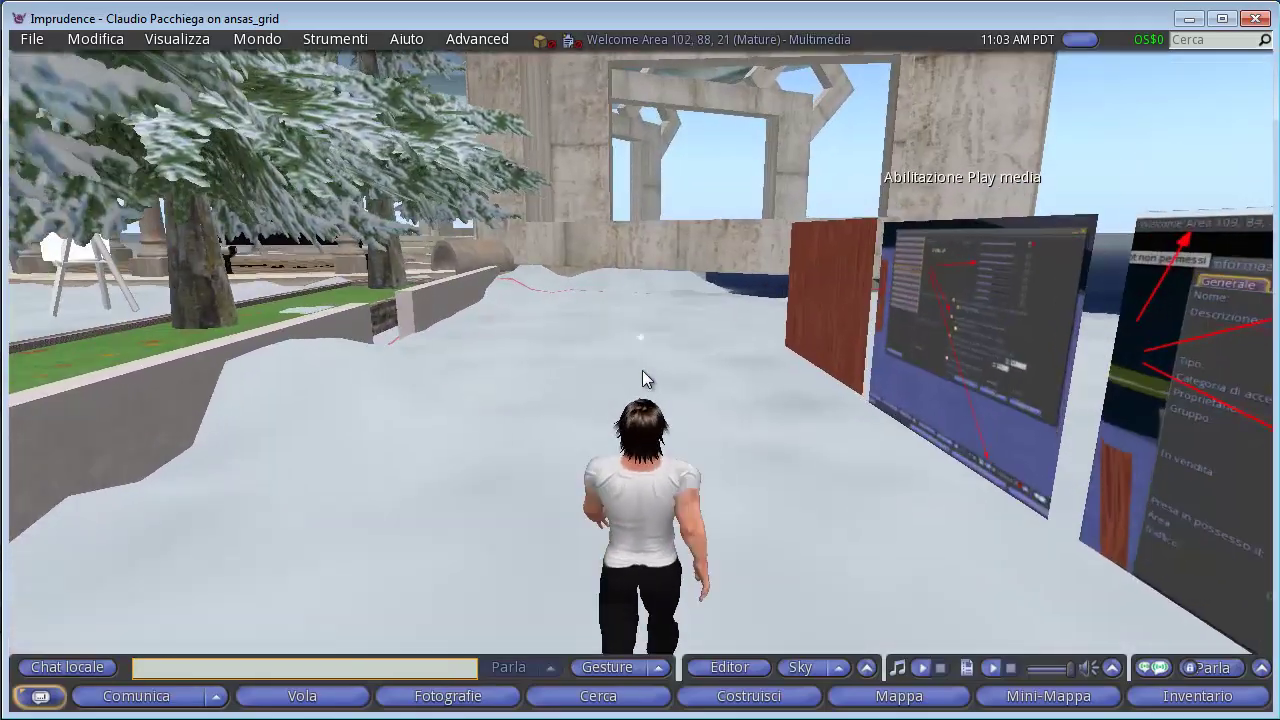
{"action": "key", "text": "Up"}
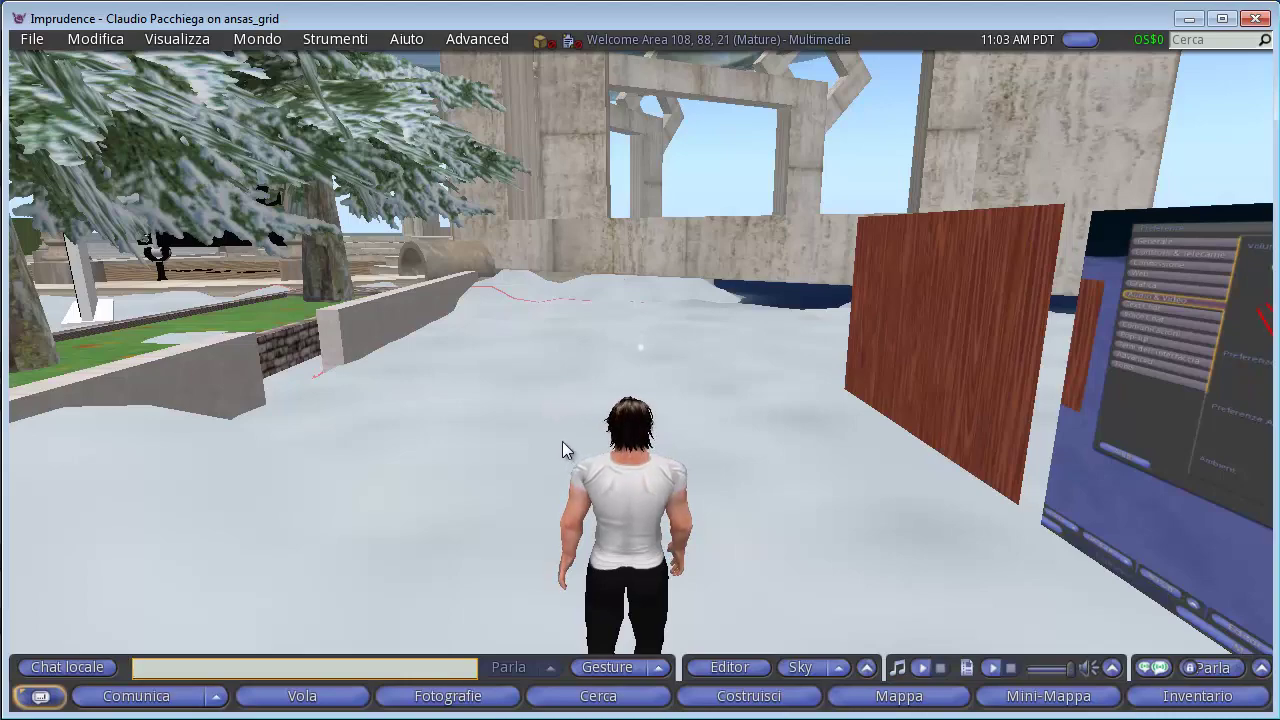
{"action": "key", "text": "Right"}
{"action": "key", "text": "Left"}
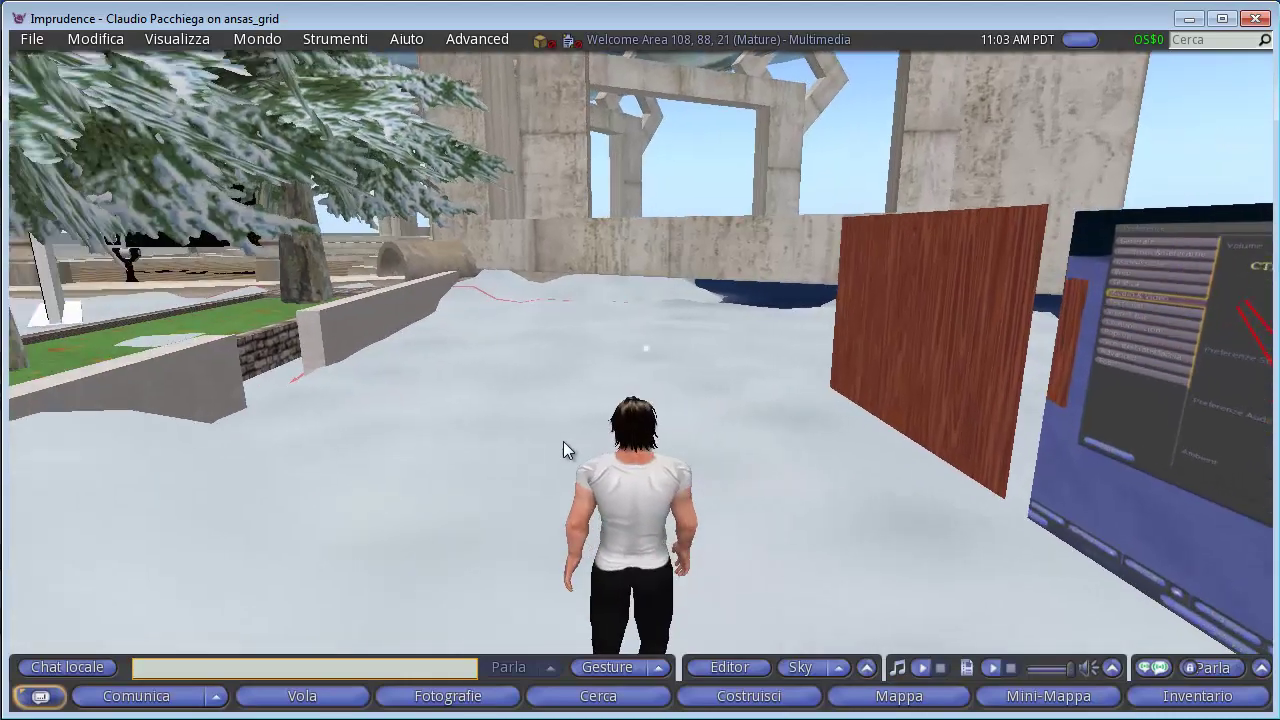
Show the parcel's About Land Media settings with the small.mp4 URL, and bring up the wooden panel's options.
{"action": "left_click", "coordinate": [787, 38]}
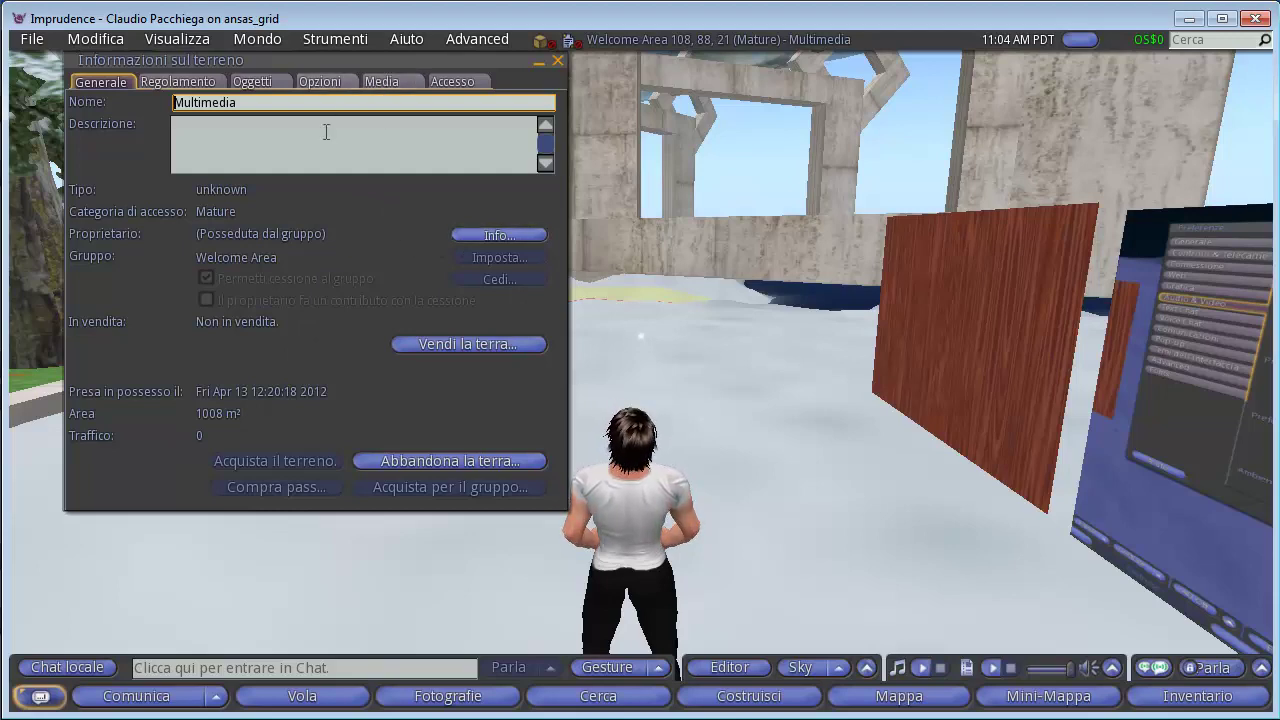
{"action": "left_click", "coordinate": [380, 81]}
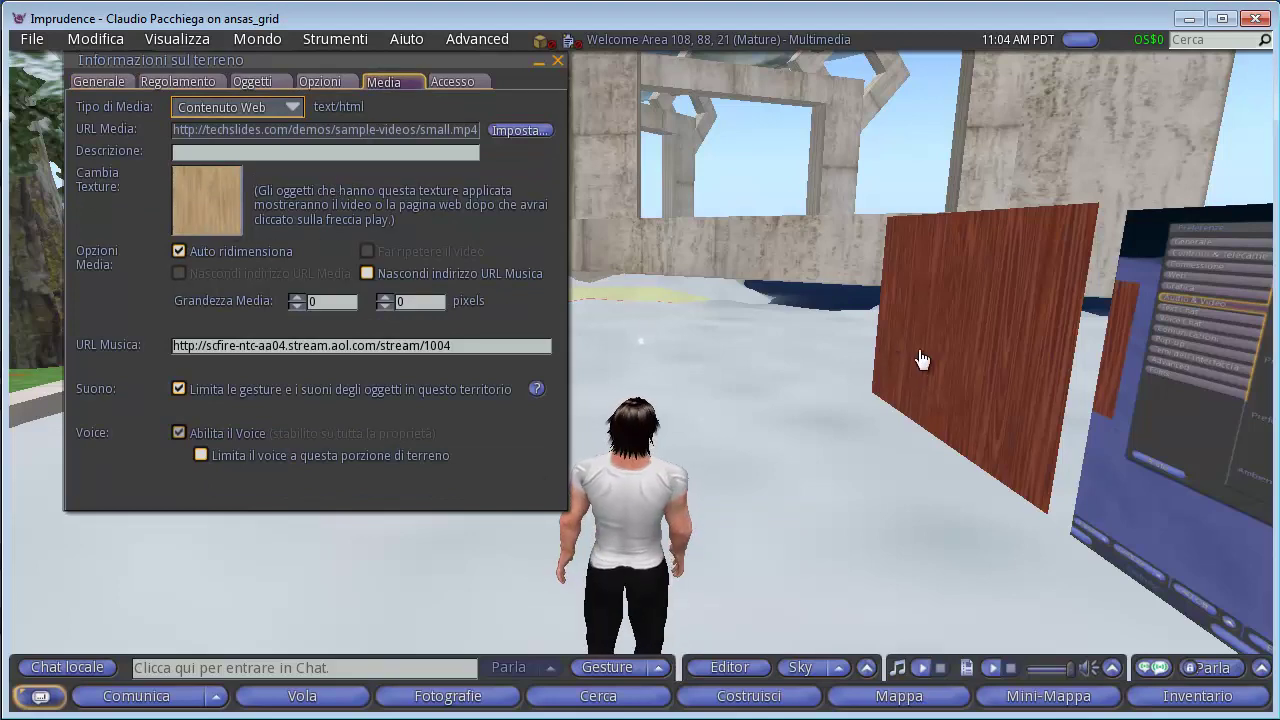
{"action": "right_click", "coordinate": [972, 342]}
Edit the wooden panel and open the texture chooser for its face.
{"action": "left_click", "coordinate": [1013, 377]}
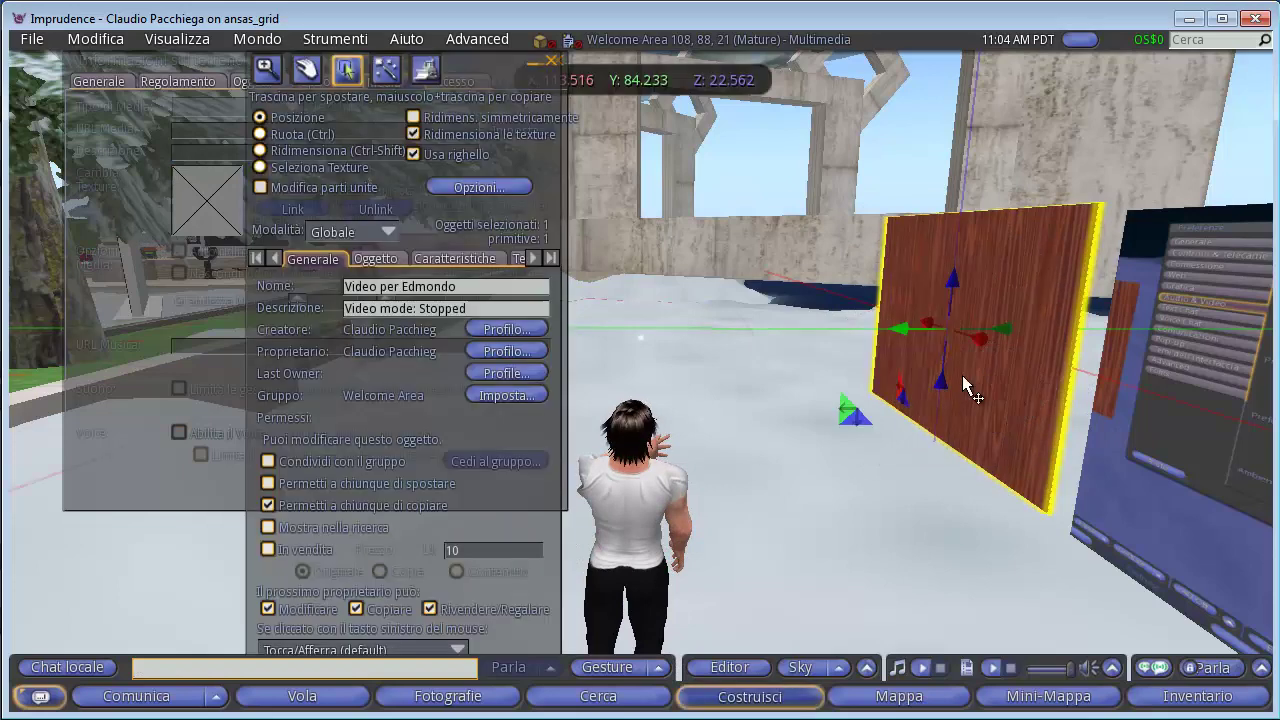
{"action": "left_click_drag", "start_coordinate": [472, 58], "coordinate": [1143, 95]}
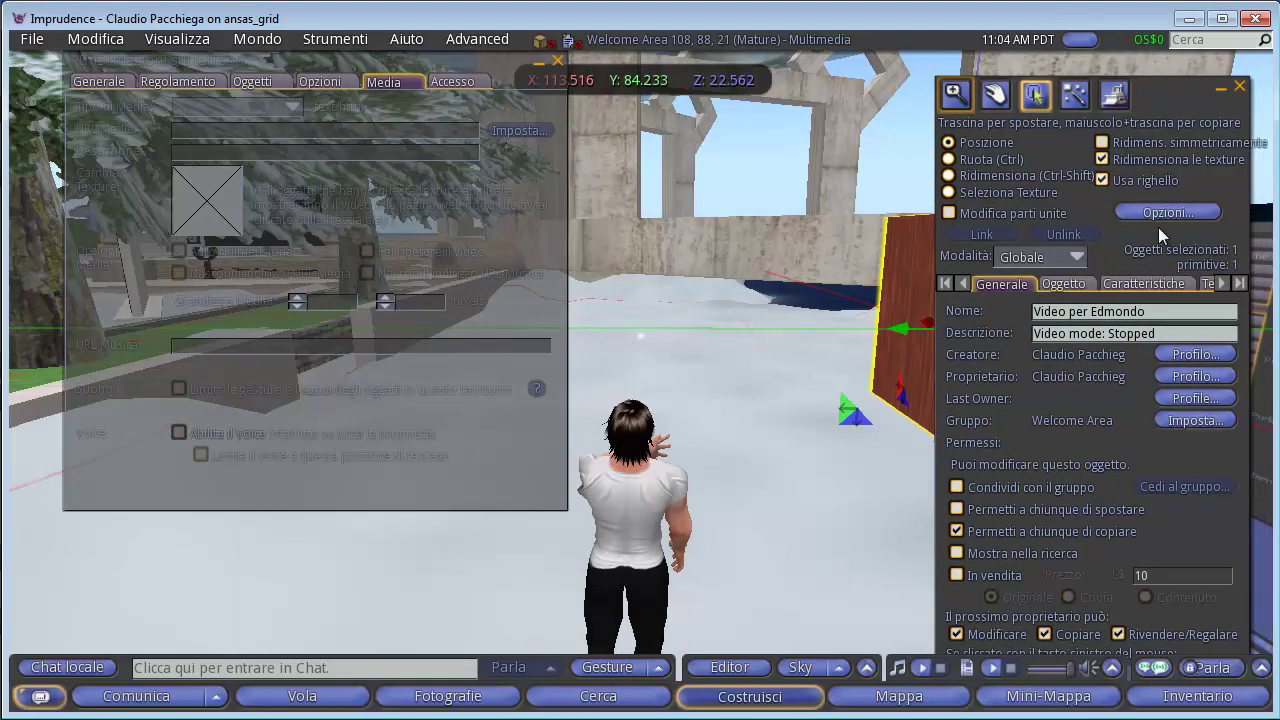
{"action": "left_click", "coordinate": [1207, 285]}
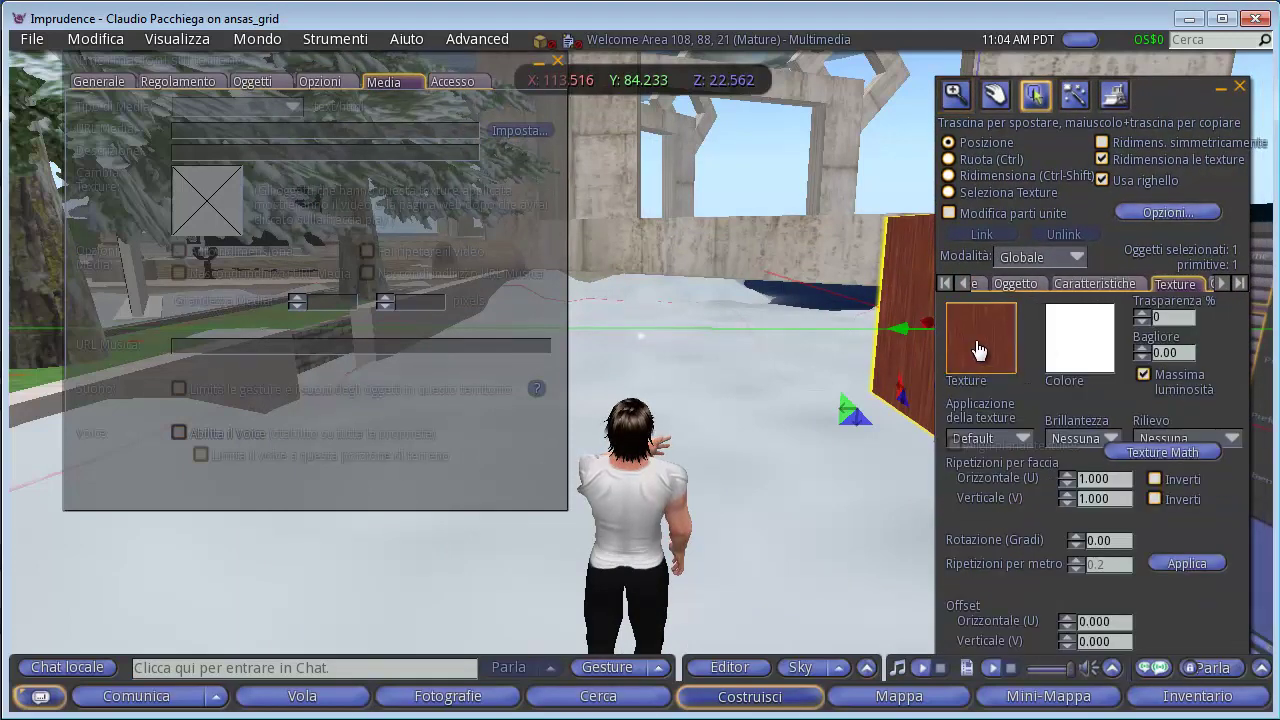
{"action": "left_click", "coordinate": [980, 343]}
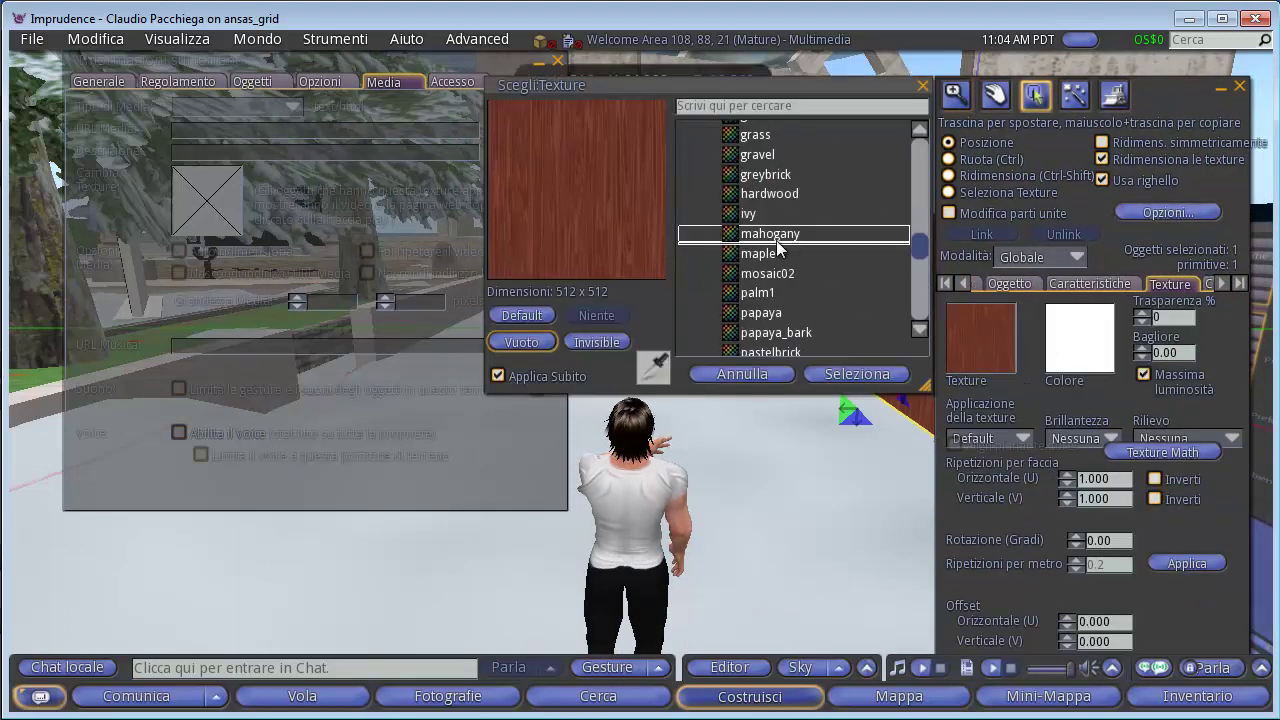
{"action": "left_click_drag", "start_coordinate": [806, 90], "coordinate": [774, 350]}
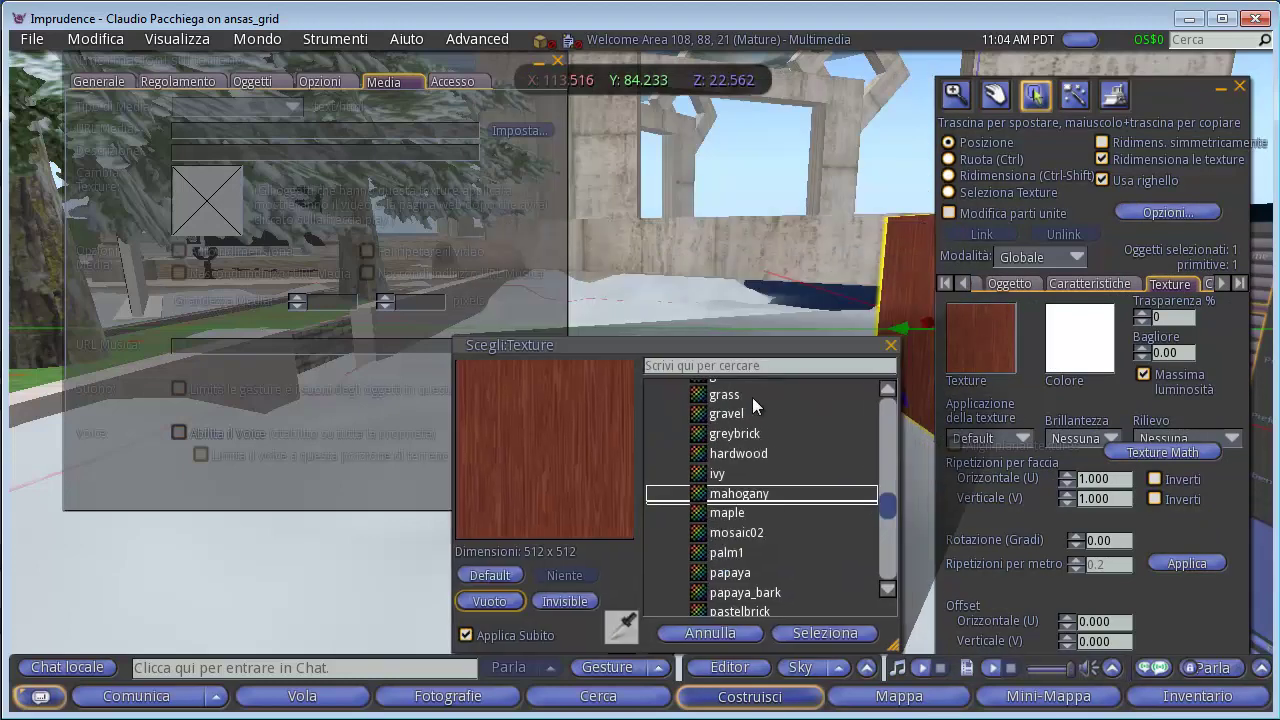
{"action": "left_click_drag", "start_coordinate": [752, 397], "coordinate": [710, 346]}
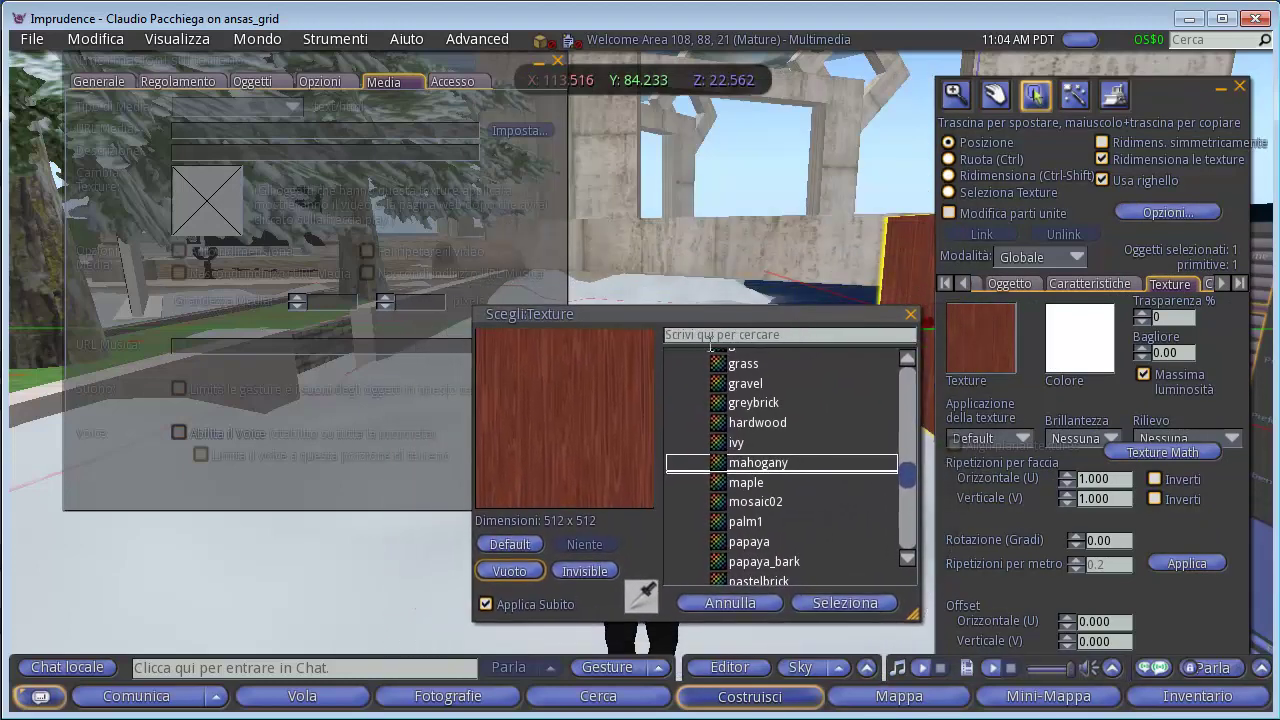
Search 'MEDIA' and apply the Default Media Texture to the panel, then verify it.
{"action": "left_click", "coordinate": [708, 336]}
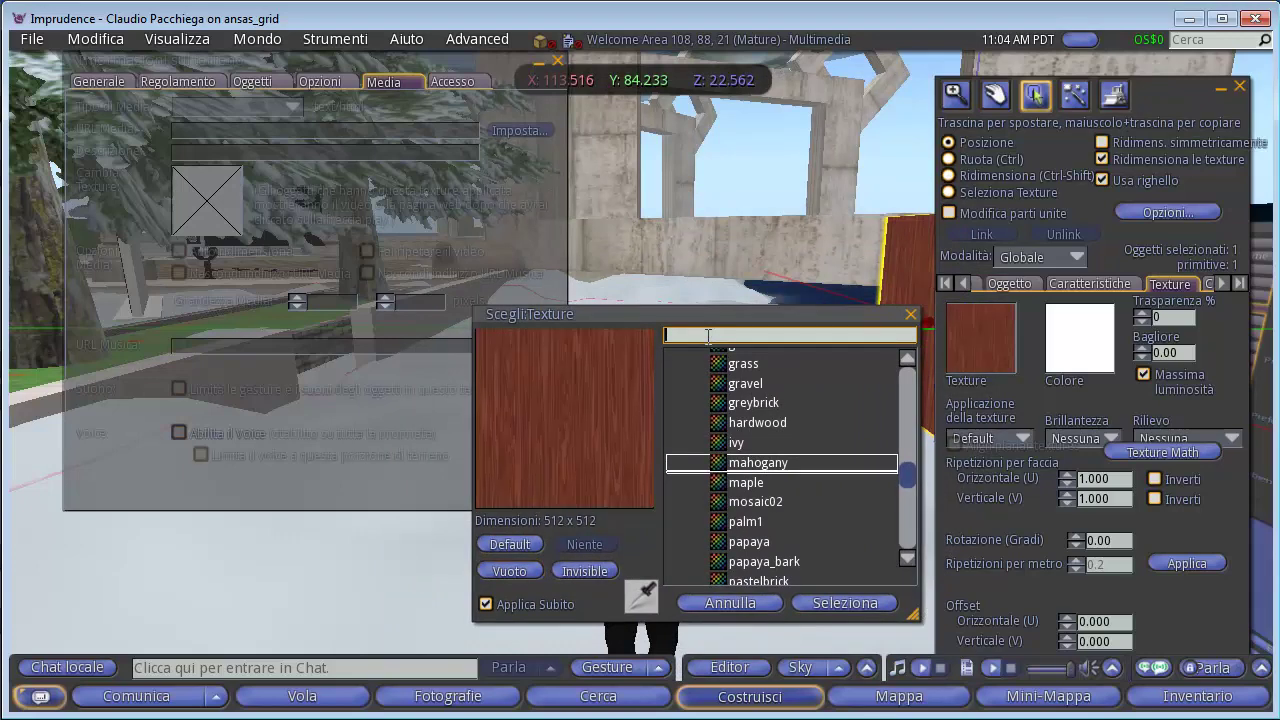
{"action": "type", "text": "MU"}
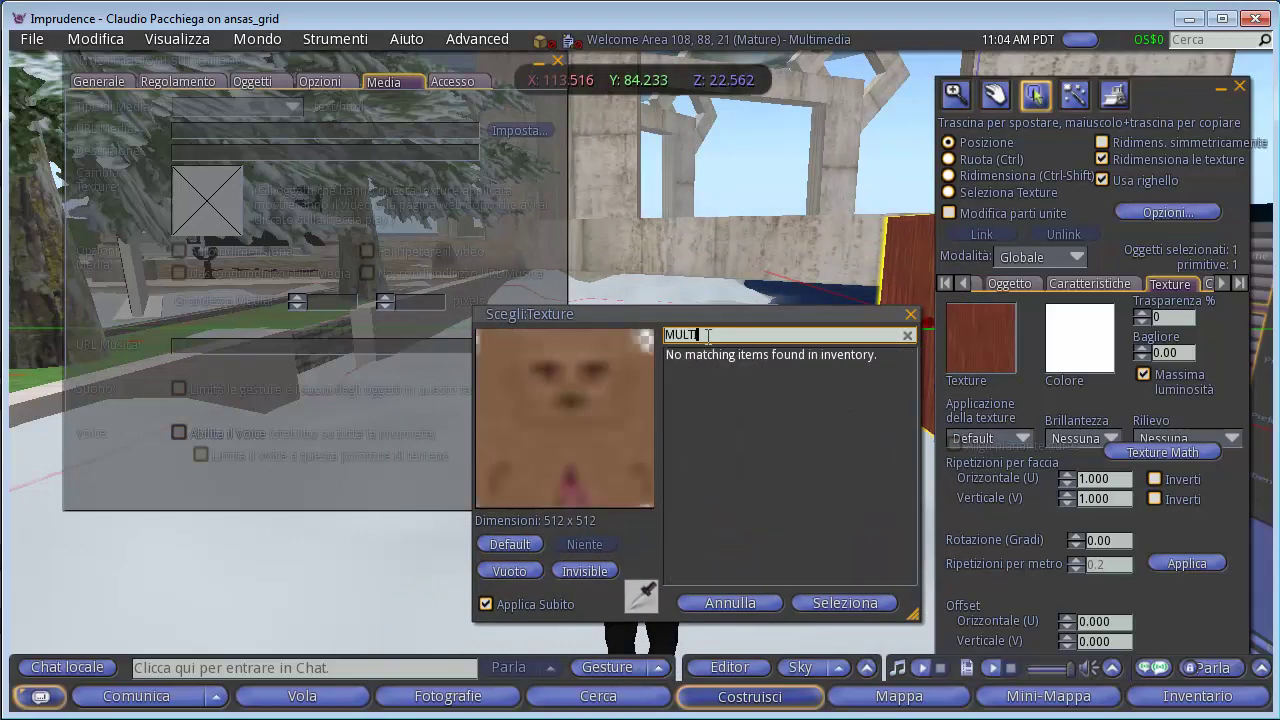
{"action": "key", "text": "BackSpace"}
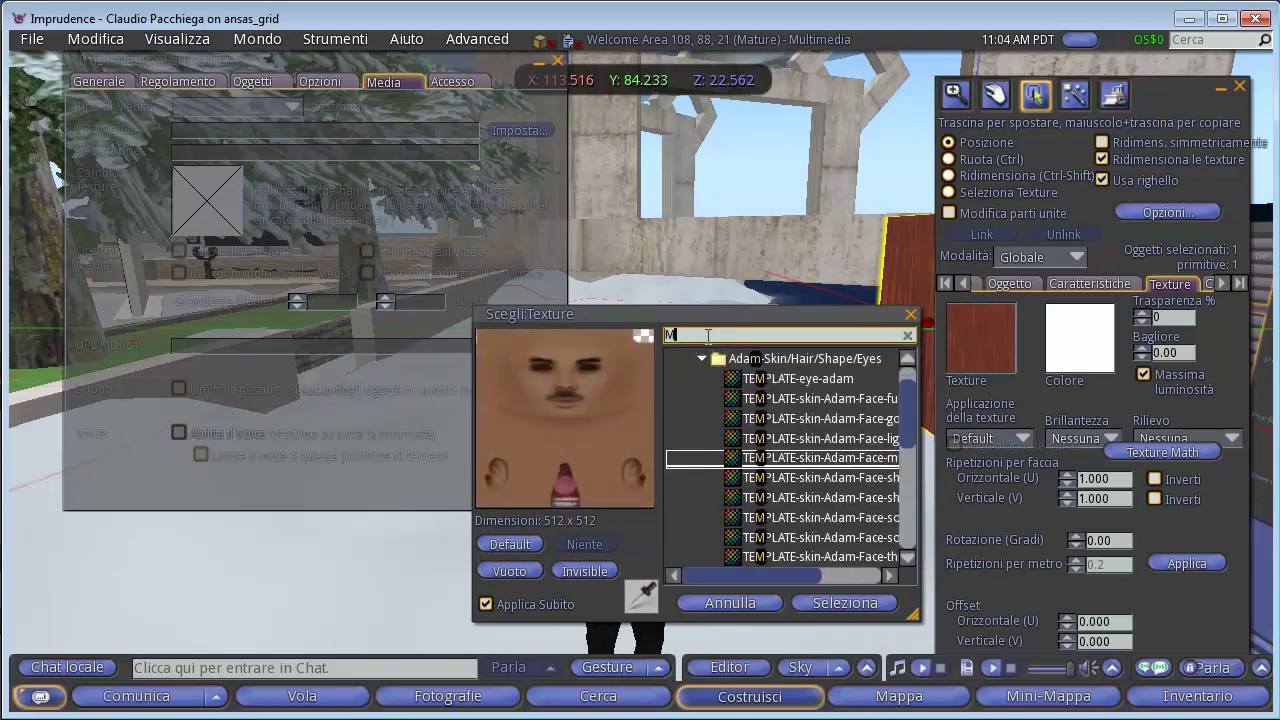
{"action": "type", "text": "EDIA"}
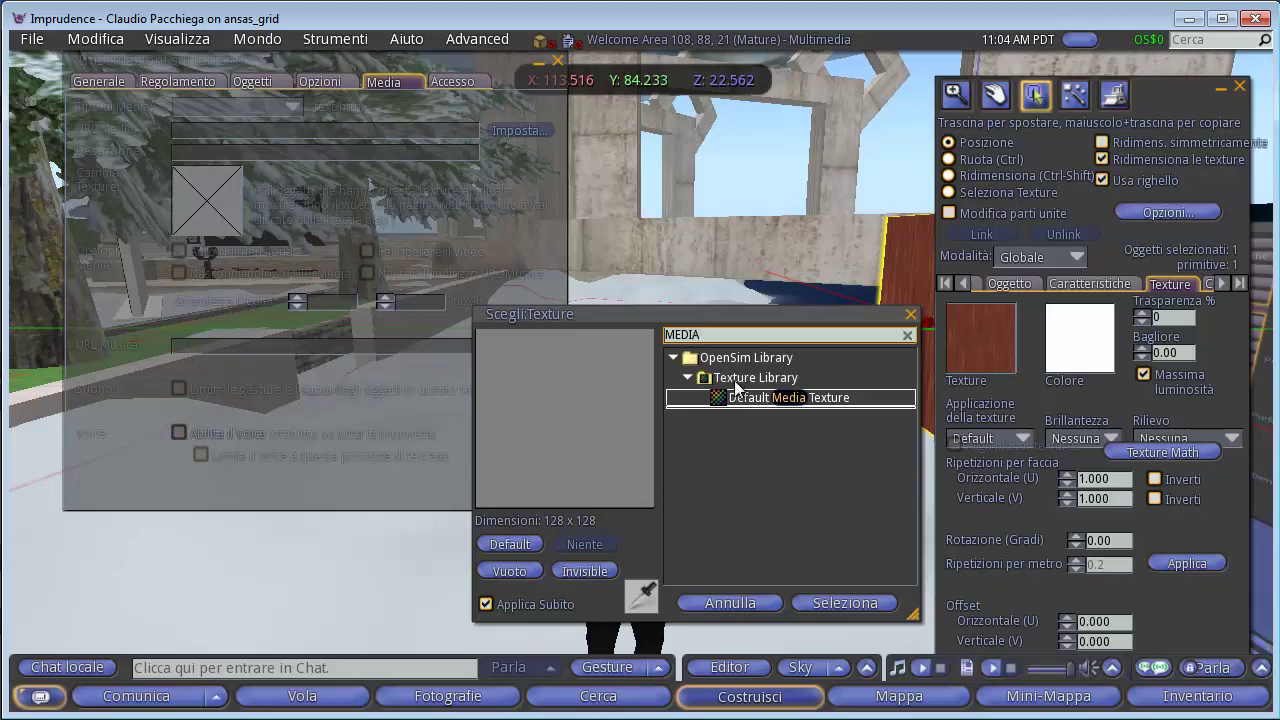
{"action": "left_click", "coordinate": [745, 398]}
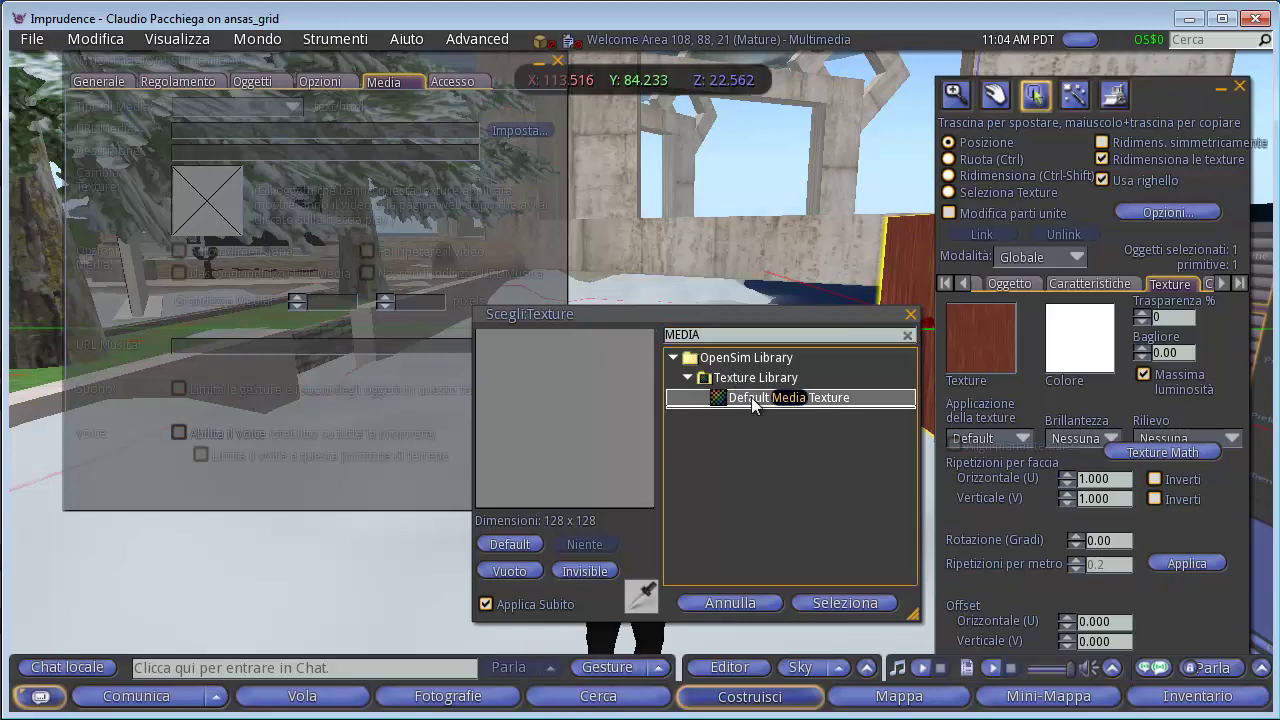
{"action": "left_click", "coordinate": [910, 316]}
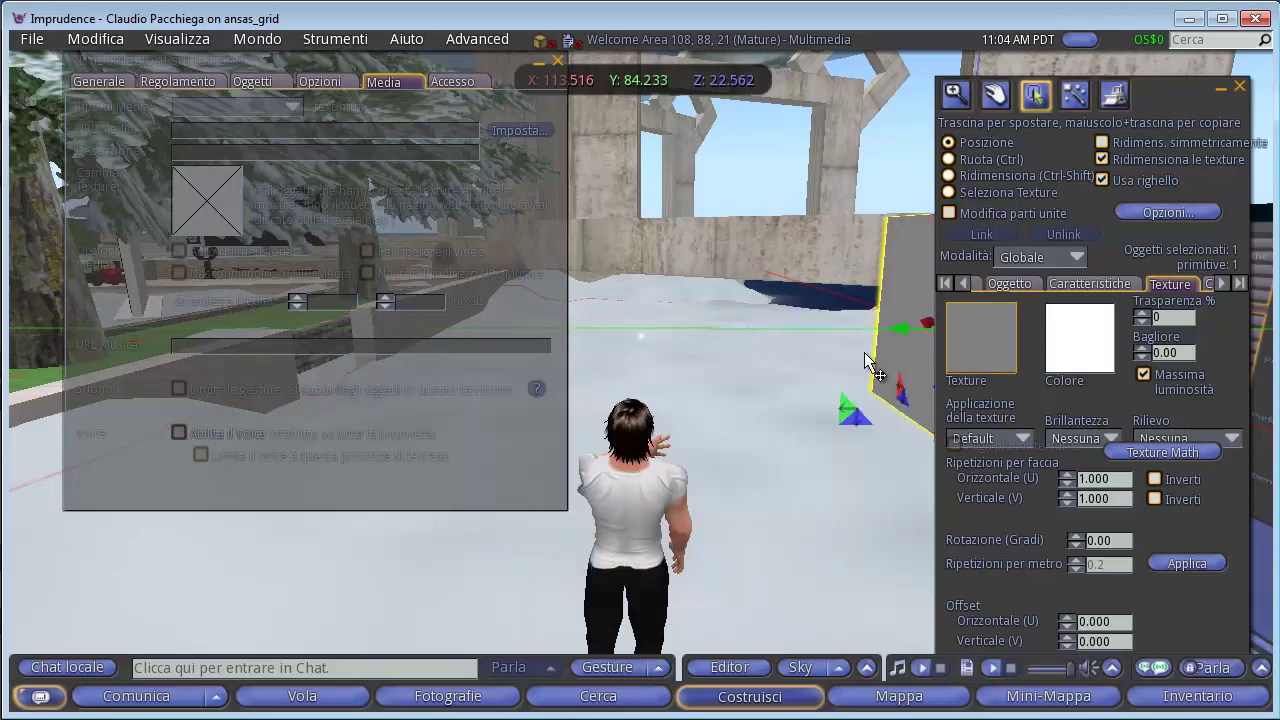
{"action": "left_click", "coordinate": [980, 340]}
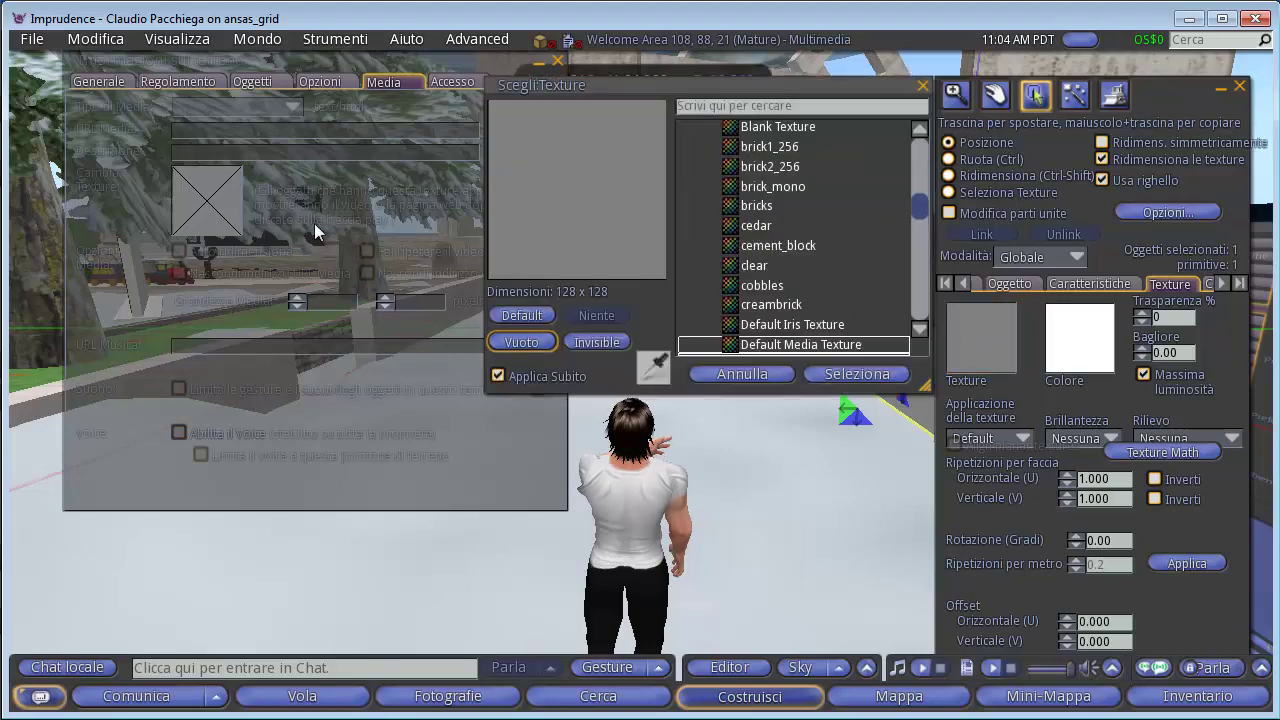
{"action": "left_click", "coordinate": [922, 86]}
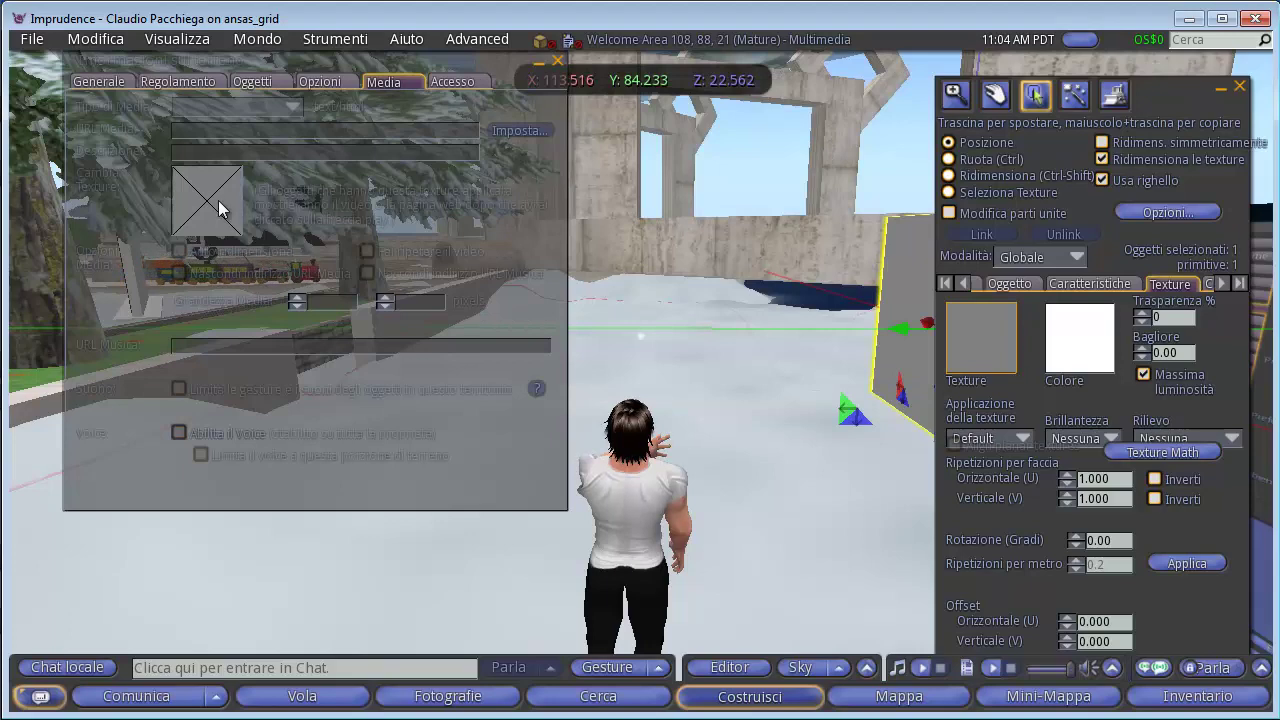
Search 'DEFAULT' and choose Default Media Texture as the parcel's media texture.
{"action": "left_click", "coordinate": [217, 200]}
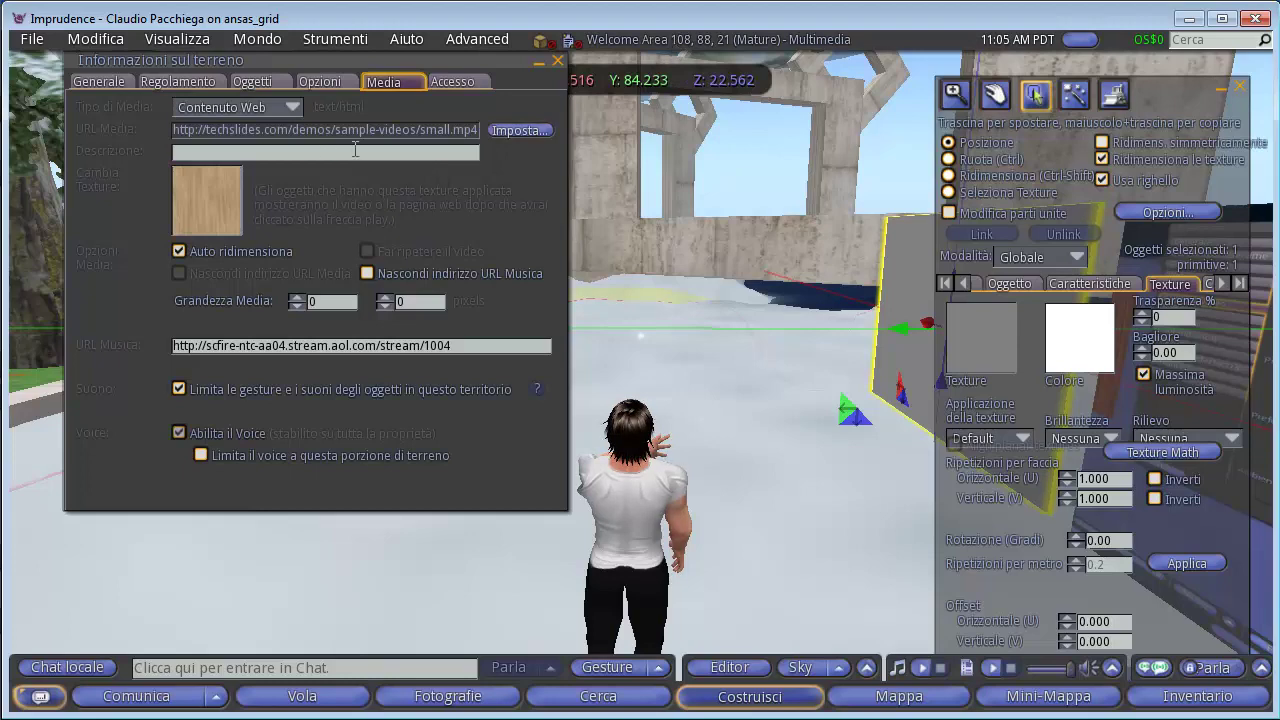
{"action": "left_click", "coordinate": [210, 228]}
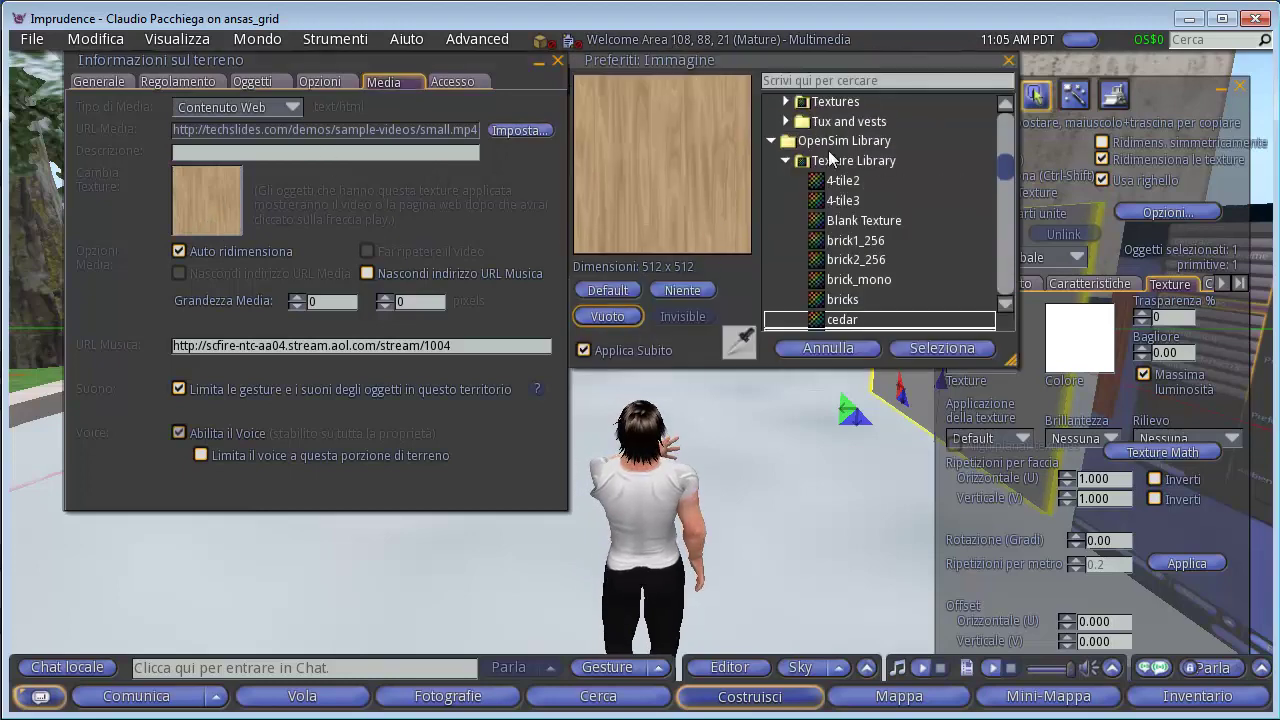
{"action": "type", "text": "DEFAULT"}
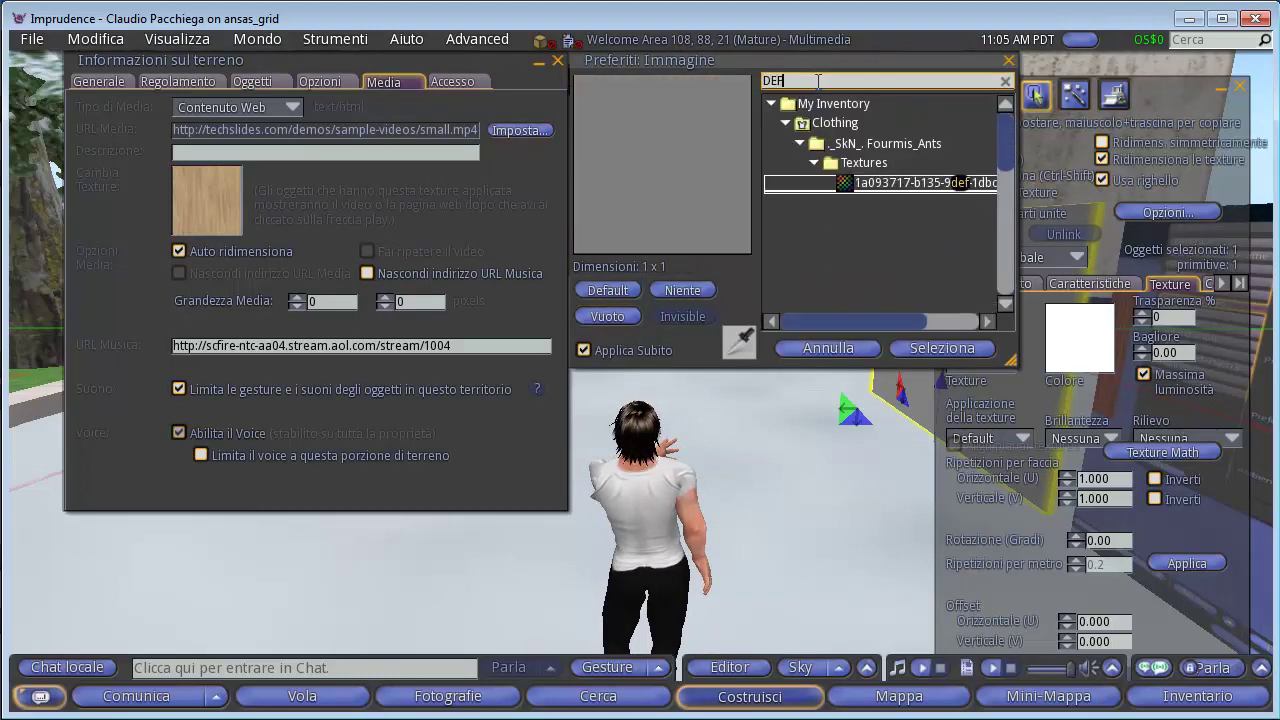
{"action": "left_click", "coordinate": [921, 168]}
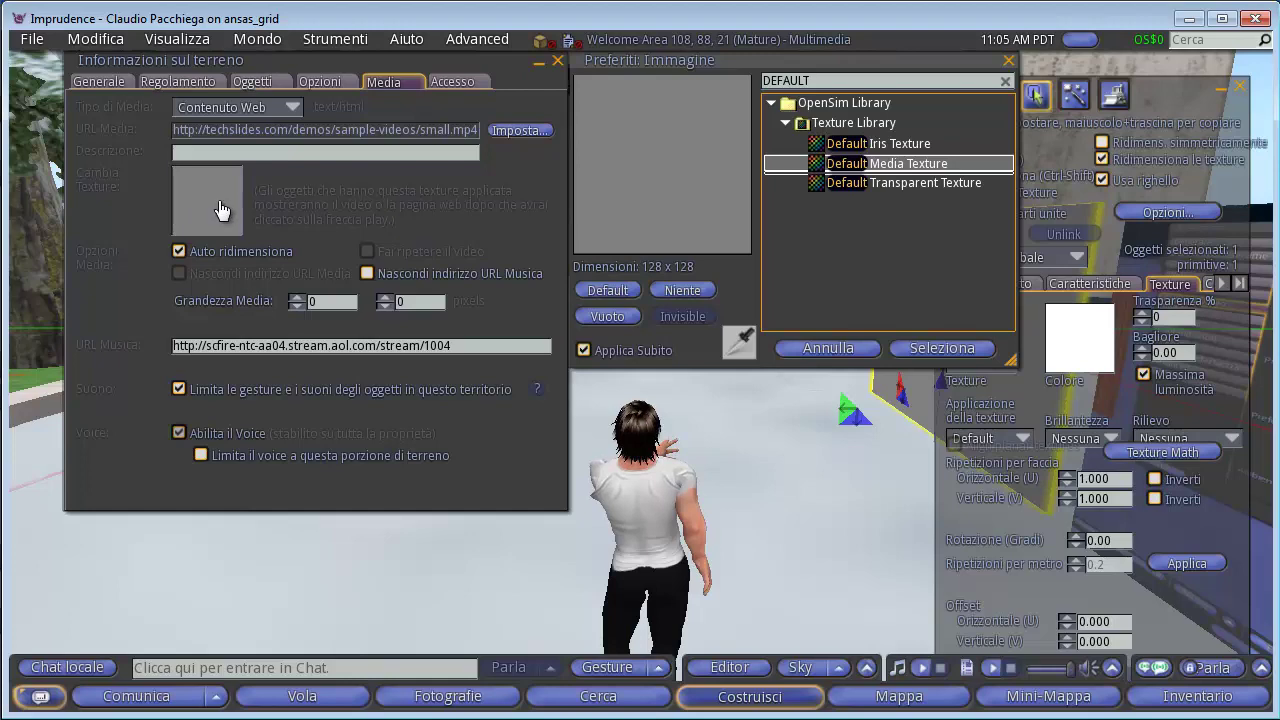
{"action": "left_click", "coordinate": [941, 348]}
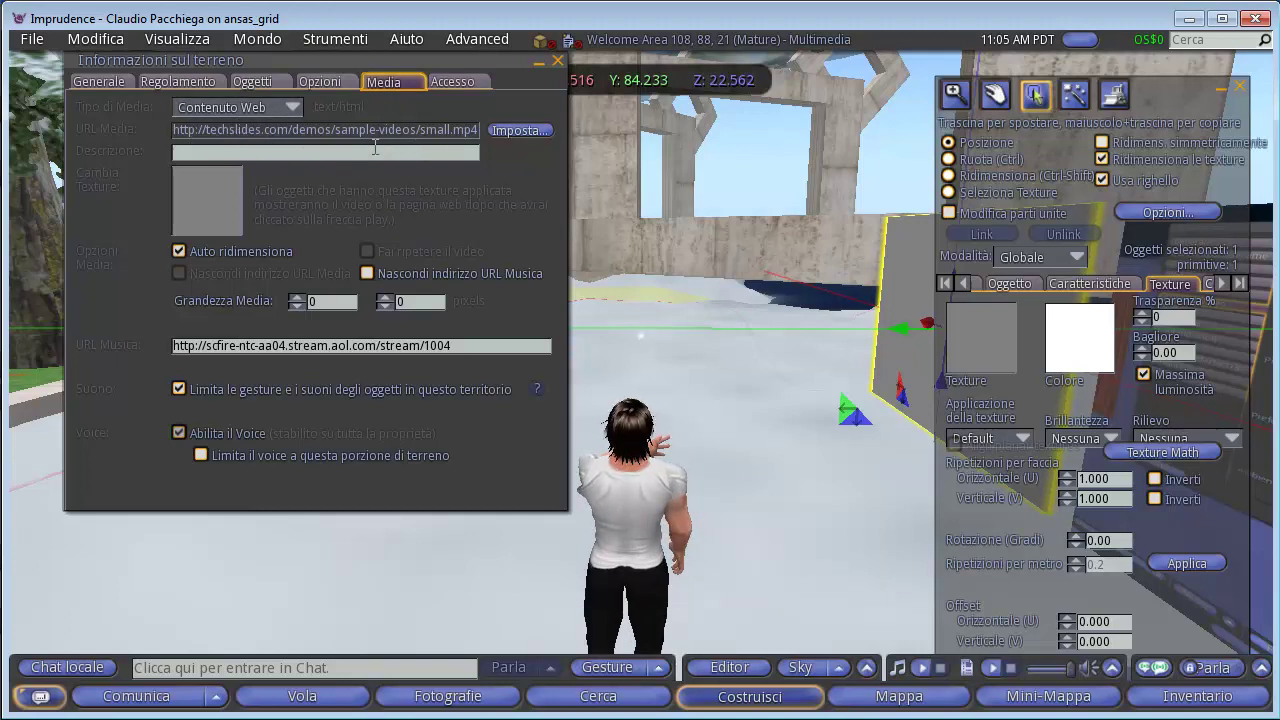
Set the parcel media URL to big_buck_bunny.mp4 from recent URLs and close the Build tools.
{"action": "left_click", "coordinate": [509, 130]}
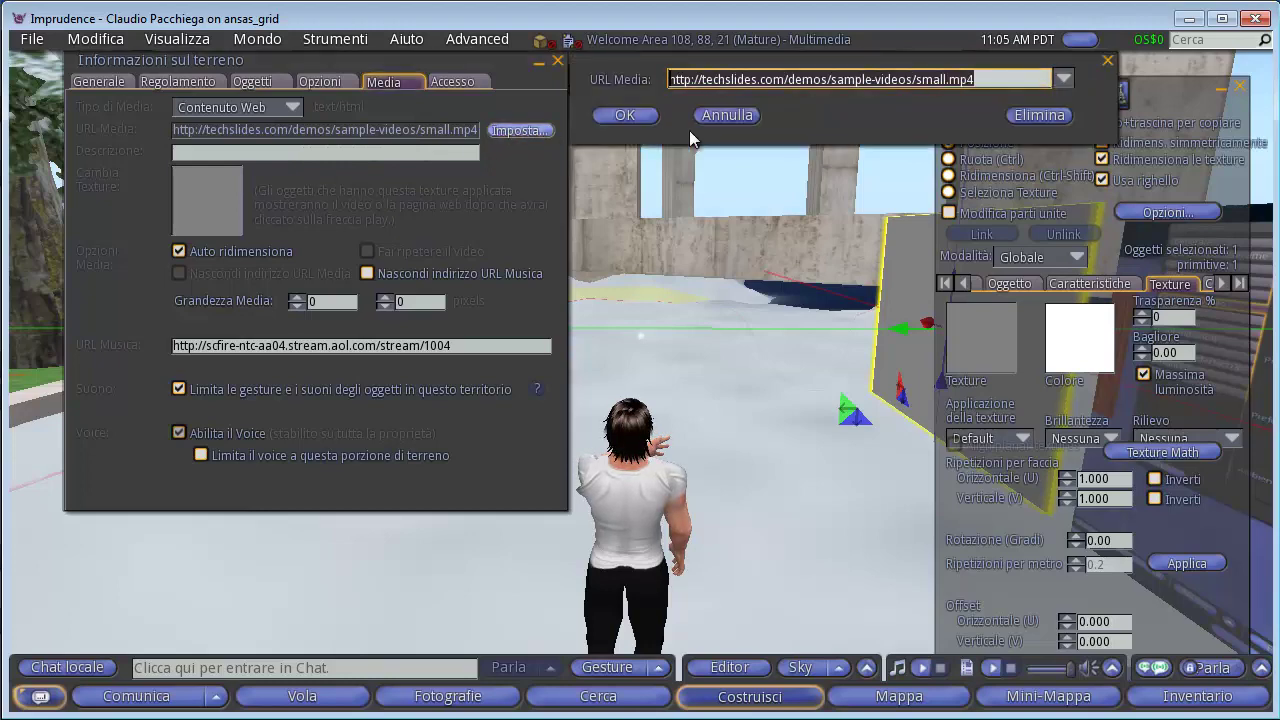
{"action": "left_click", "coordinate": [1063, 80]}
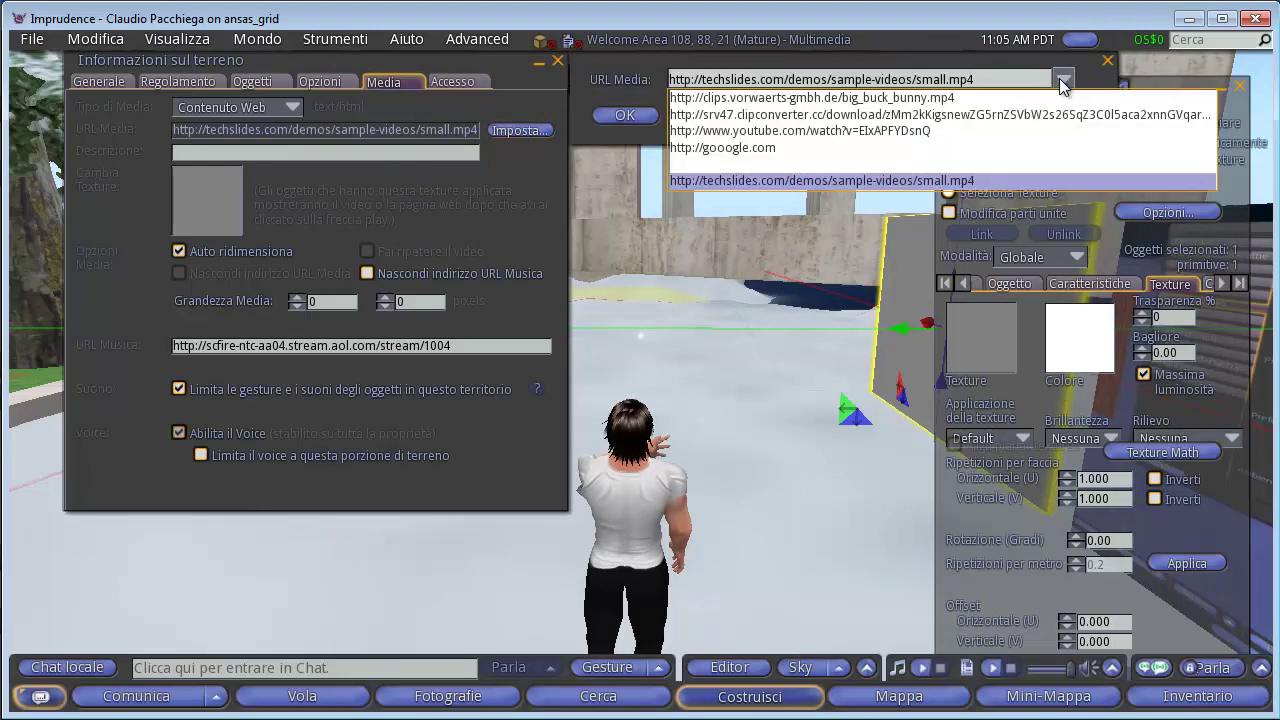
{"action": "left_click", "coordinate": [910, 98]}
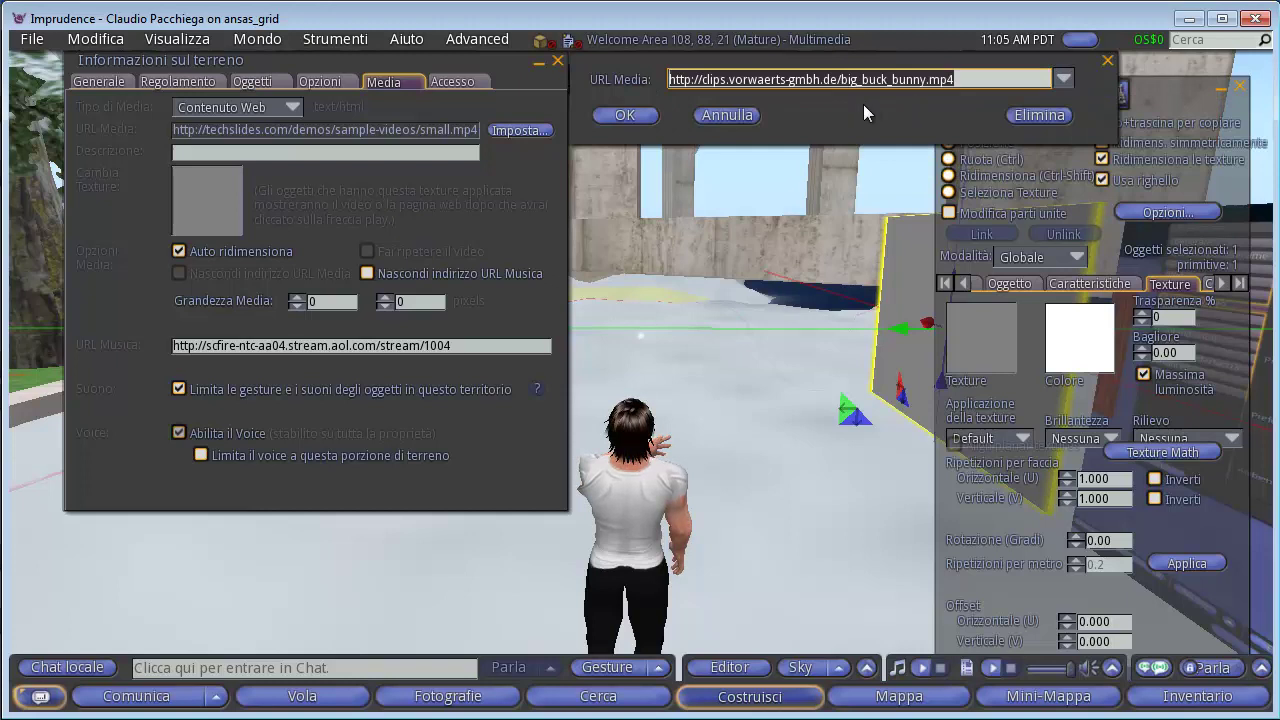
{"action": "left_click", "coordinate": [625, 115]}
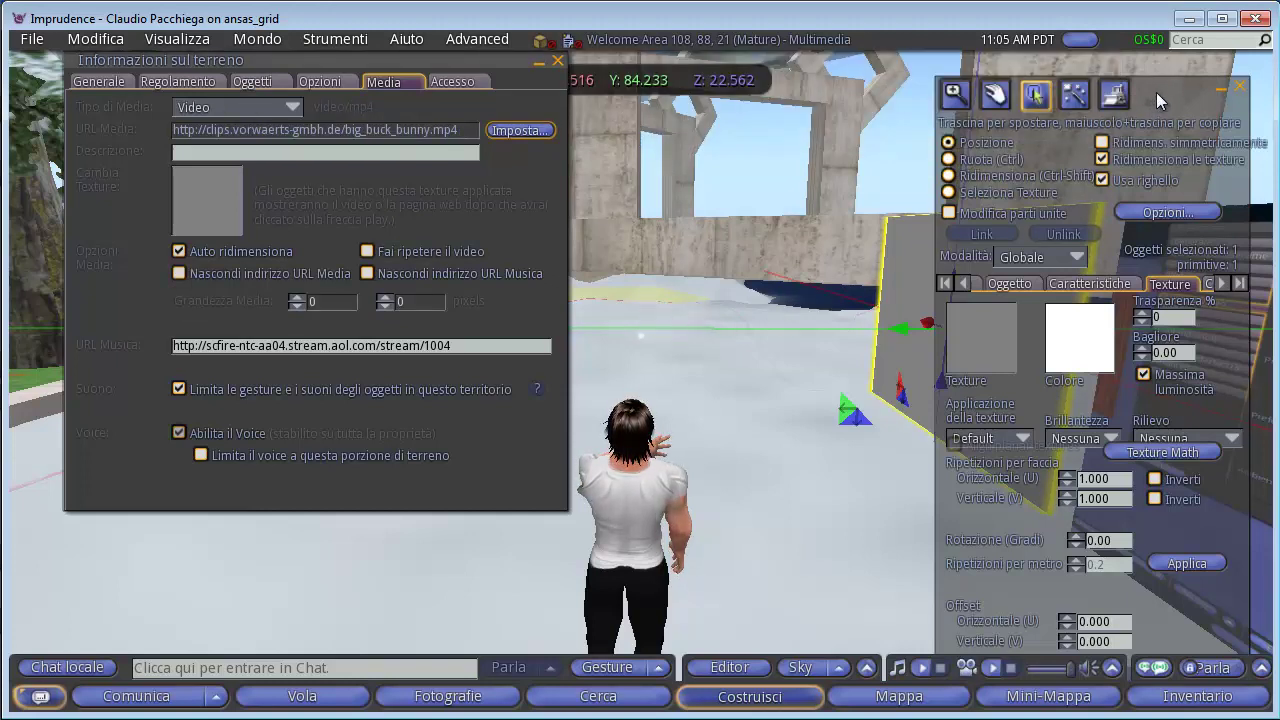
{"action": "left_click", "coordinate": [1239, 87]}
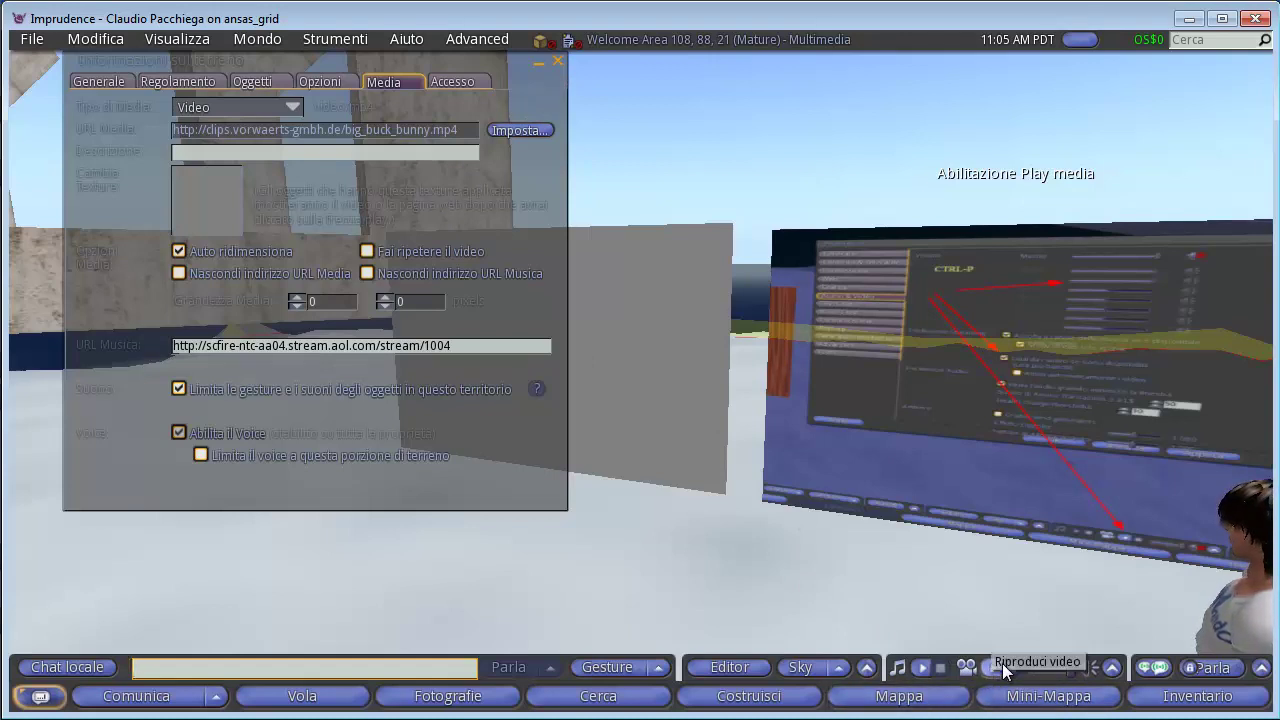
{"action": "left_click", "coordinate": [995, 669]}
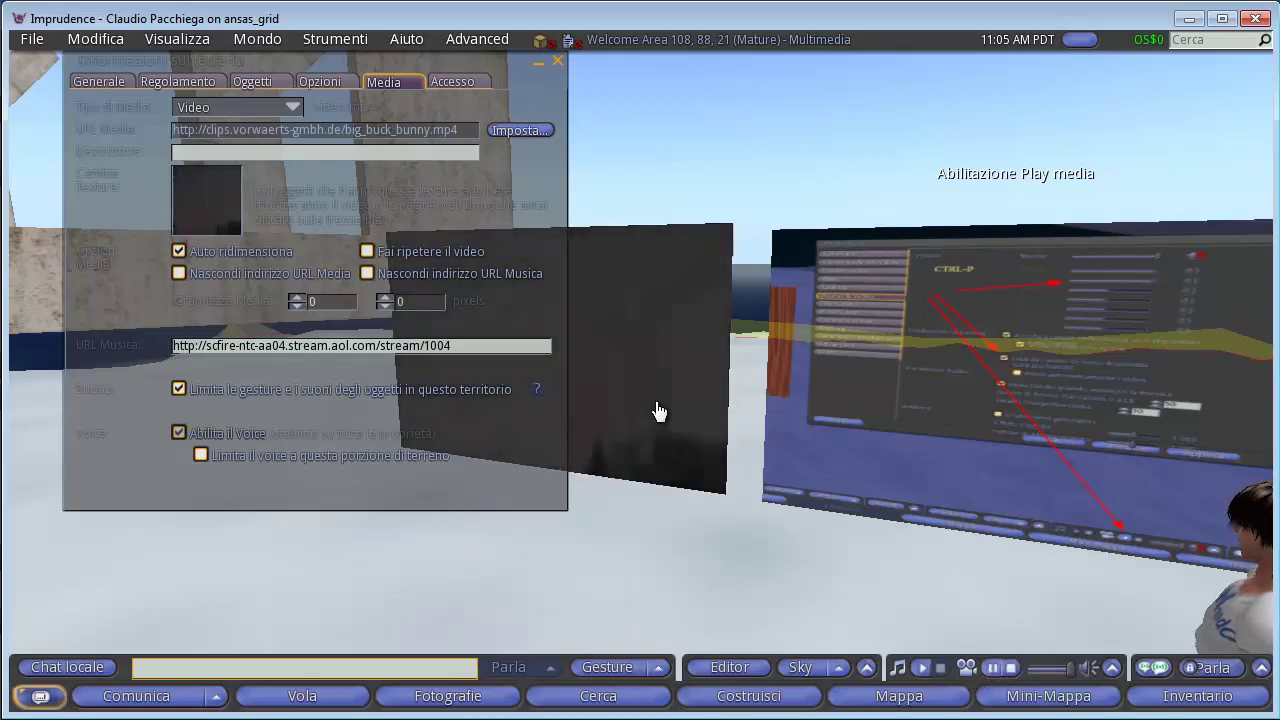
{"action": "left_click_drag", "start_coordinate": [457, 57], "coordinate": [412, 387]}
{"action": "left_click", "coordinate": [512, 391]}
{"action": "left_click", "coordinate": [646, 366], "text": "alt"}
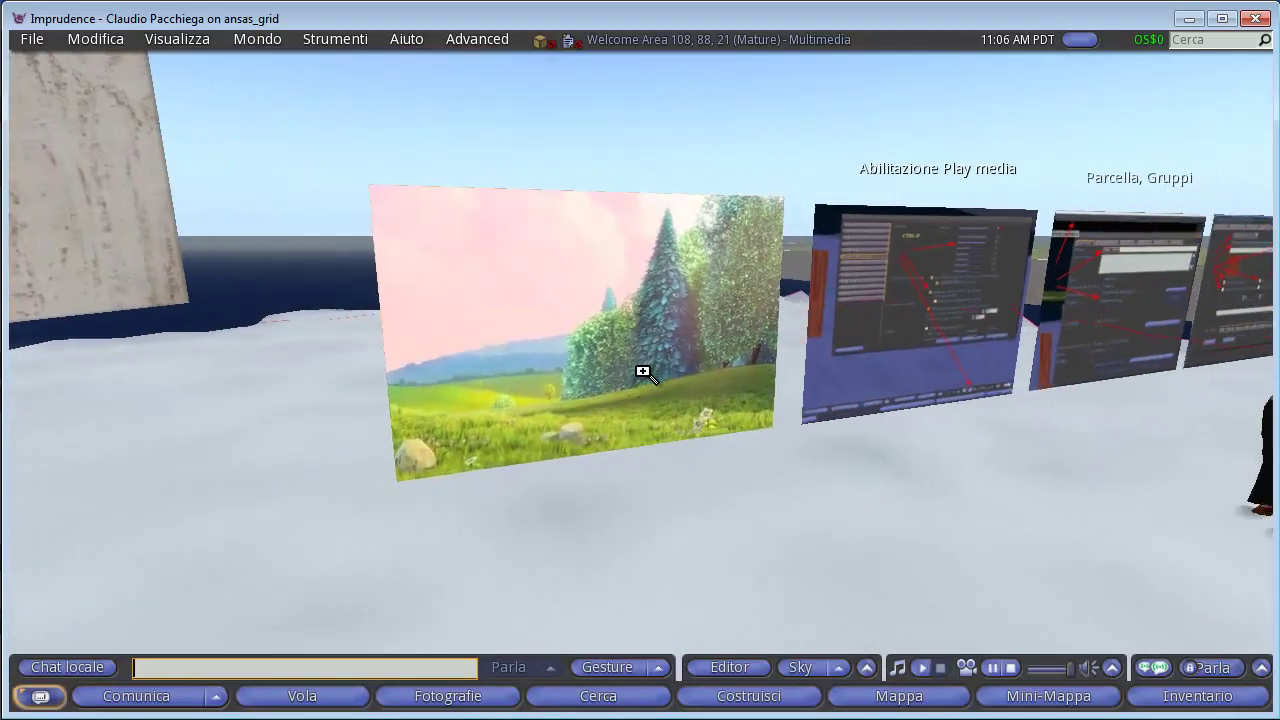
{"action": "key", "text": "Escape"}
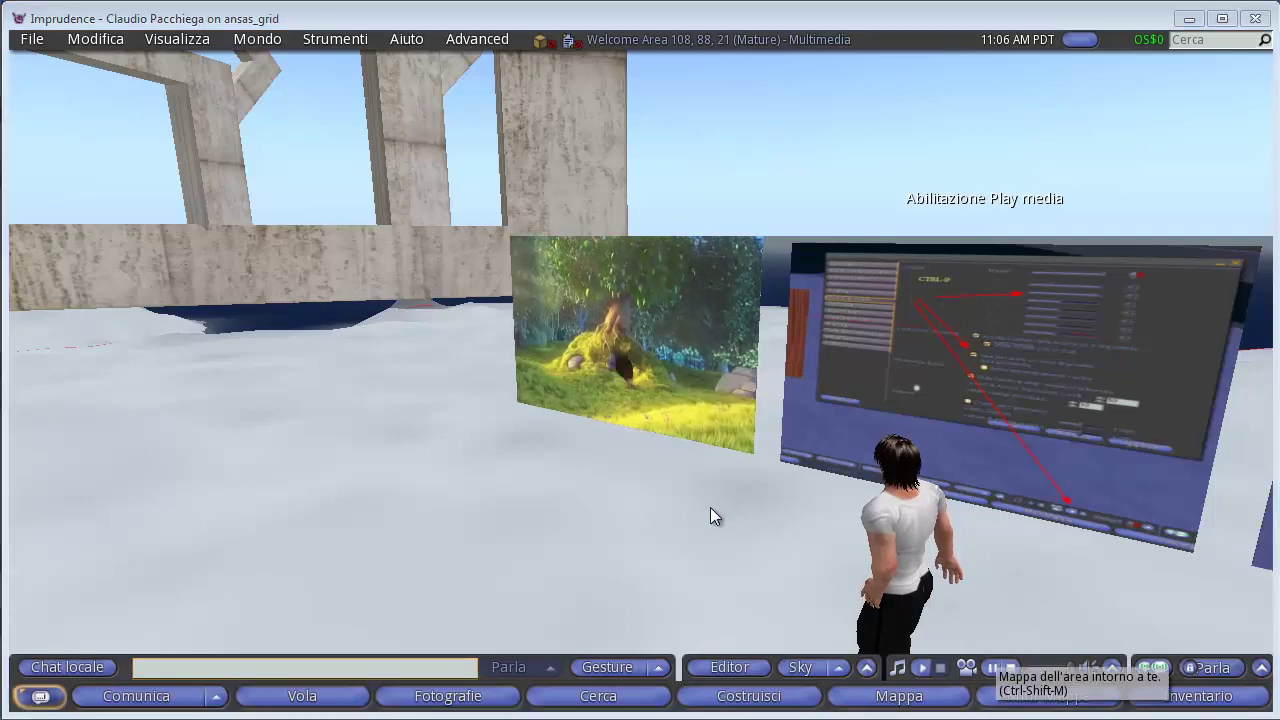
{"action": "key", "text": "Up"}
{"action": "key", "text": "Left"}
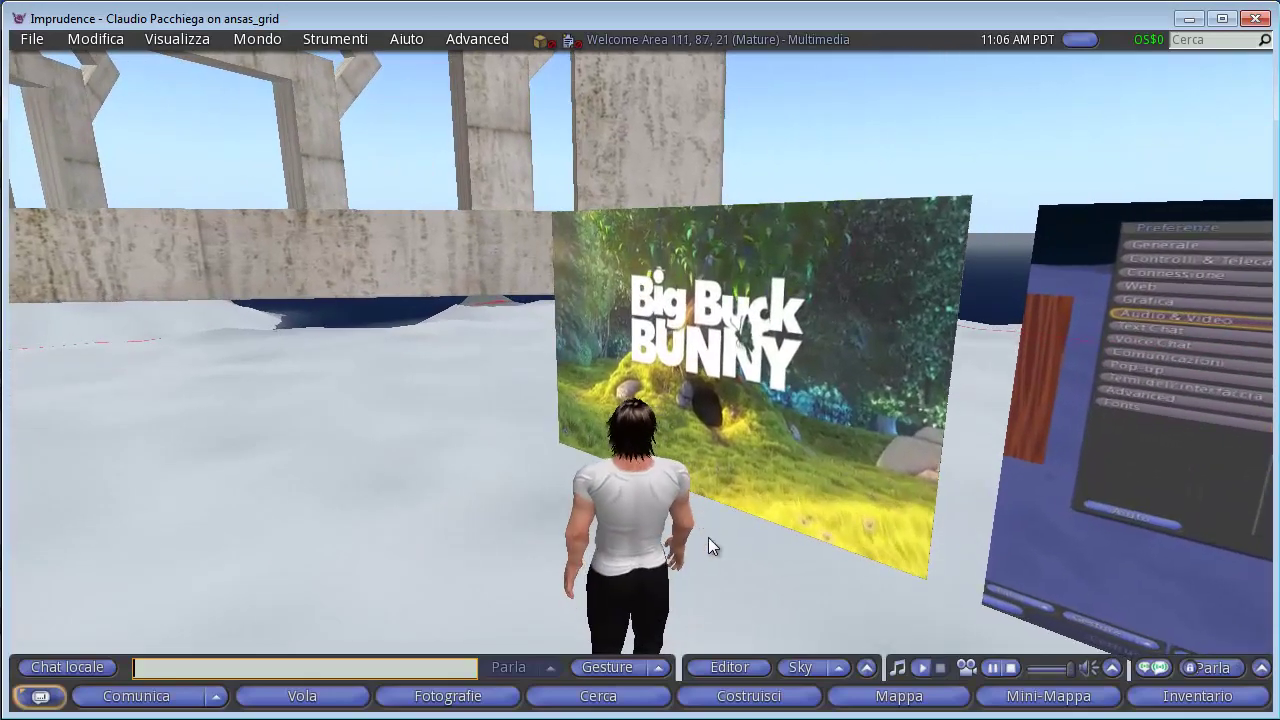
{"action": "left_click", "coordinate": [642, 372], "text": "alt"}
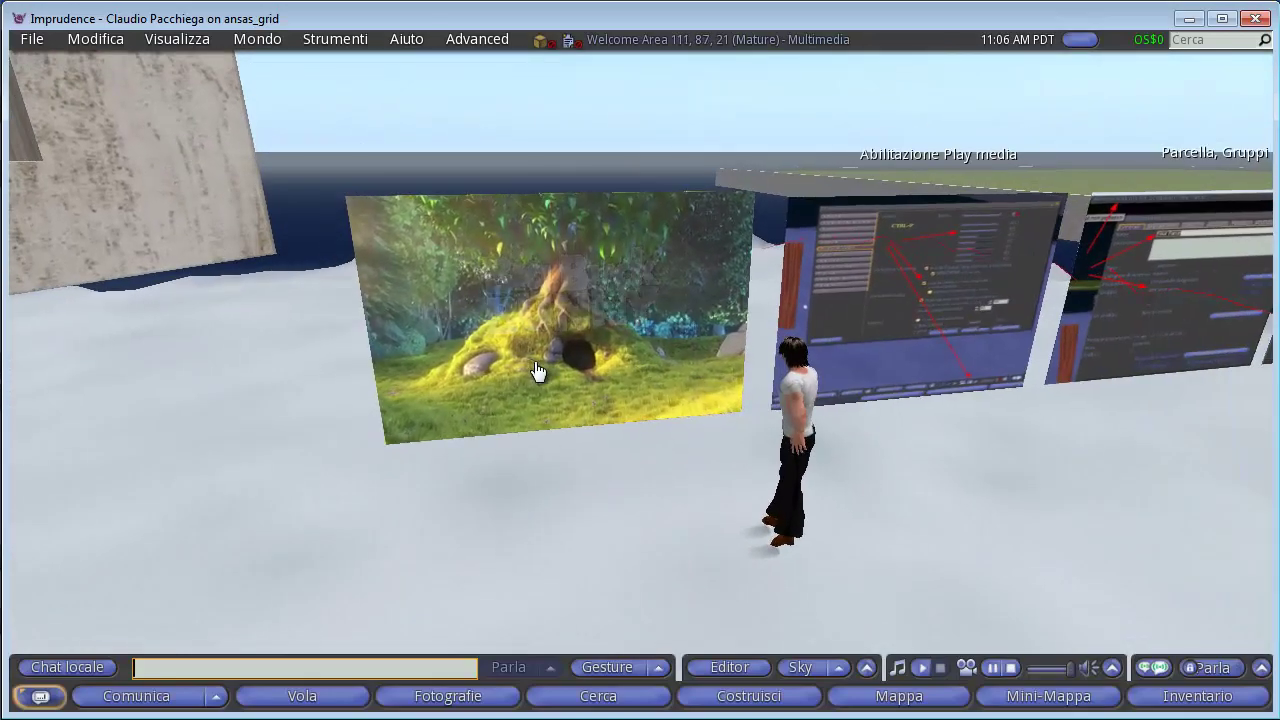
{"action": "left_click", "coordinate": [606, 378]}
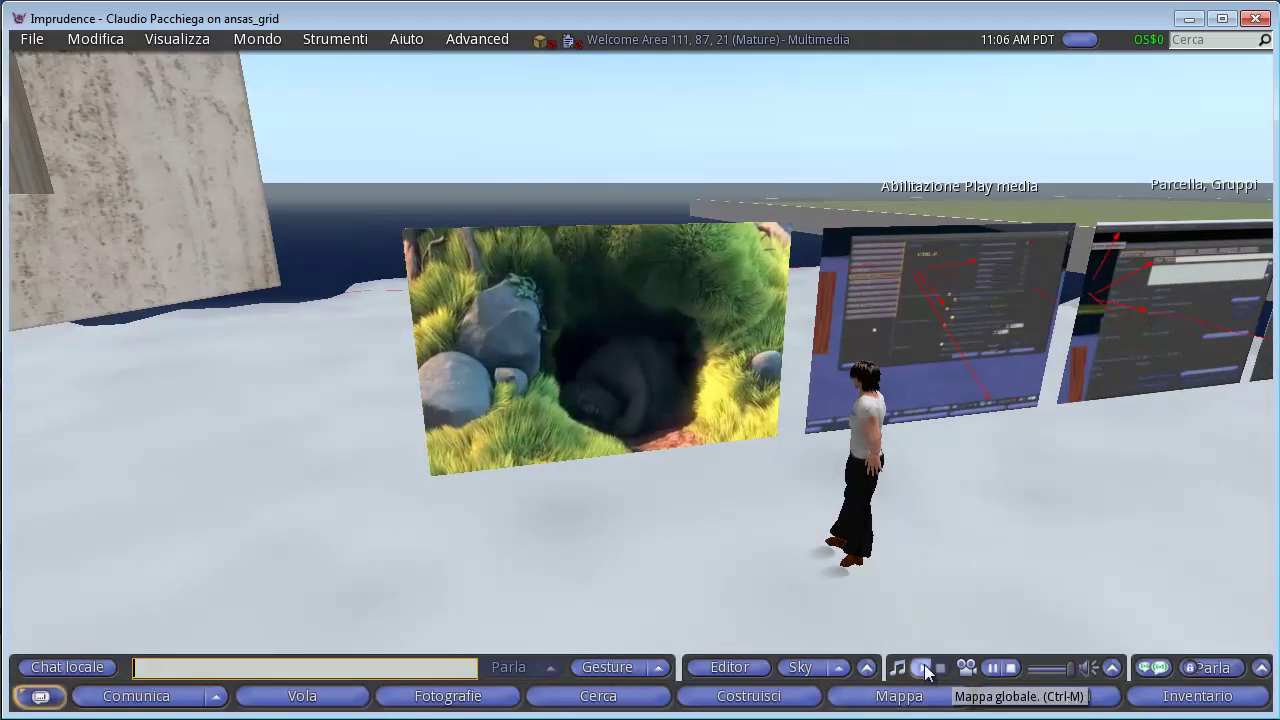
{"action": "left_click", "coordinate": [1012, 670]}
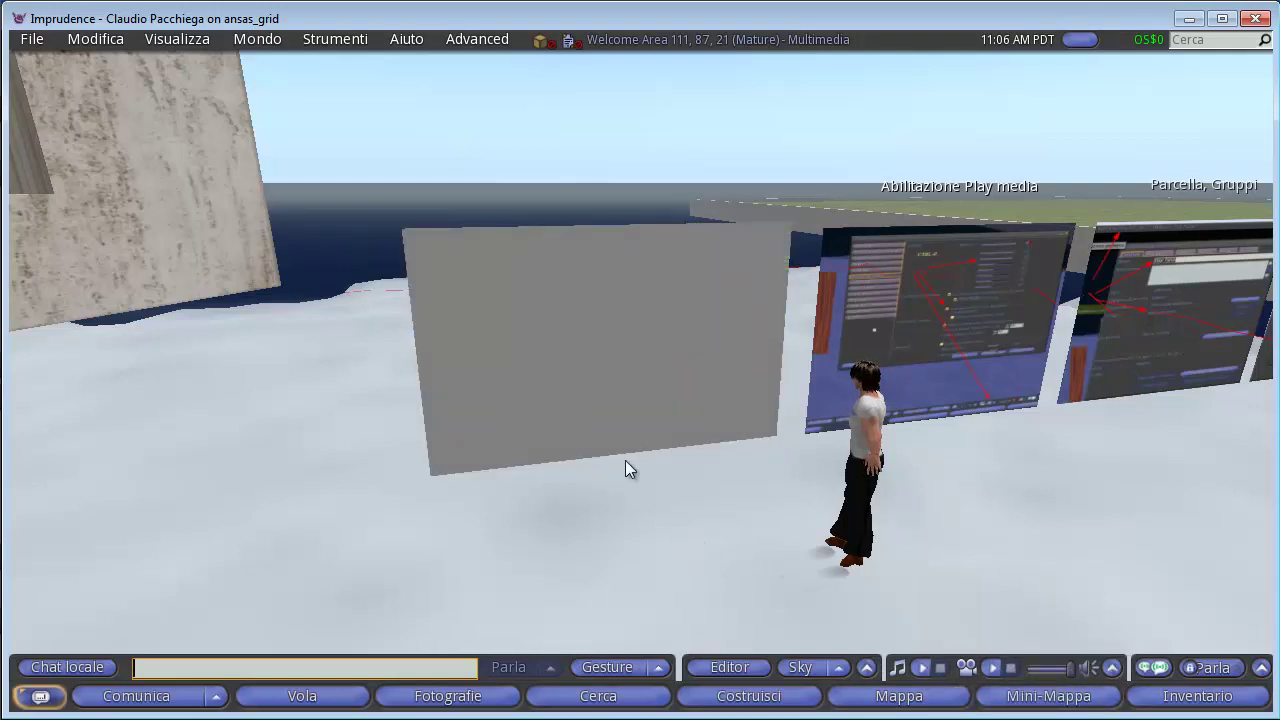
Show the parcel's Media settings, review the URL, and untick Auto ridimensiona.
{"action": "left_click", "coordinate": [669, 36]}
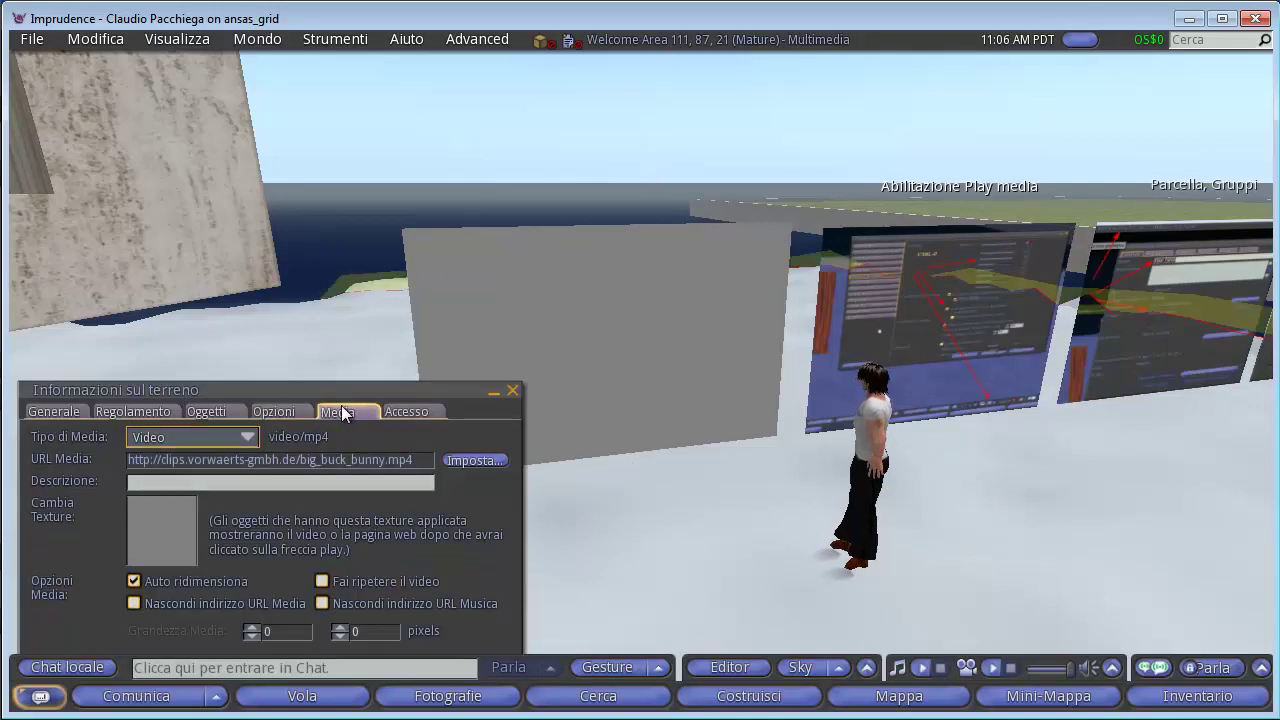
{"action": "left_click", "coordinate": [414, 459]}
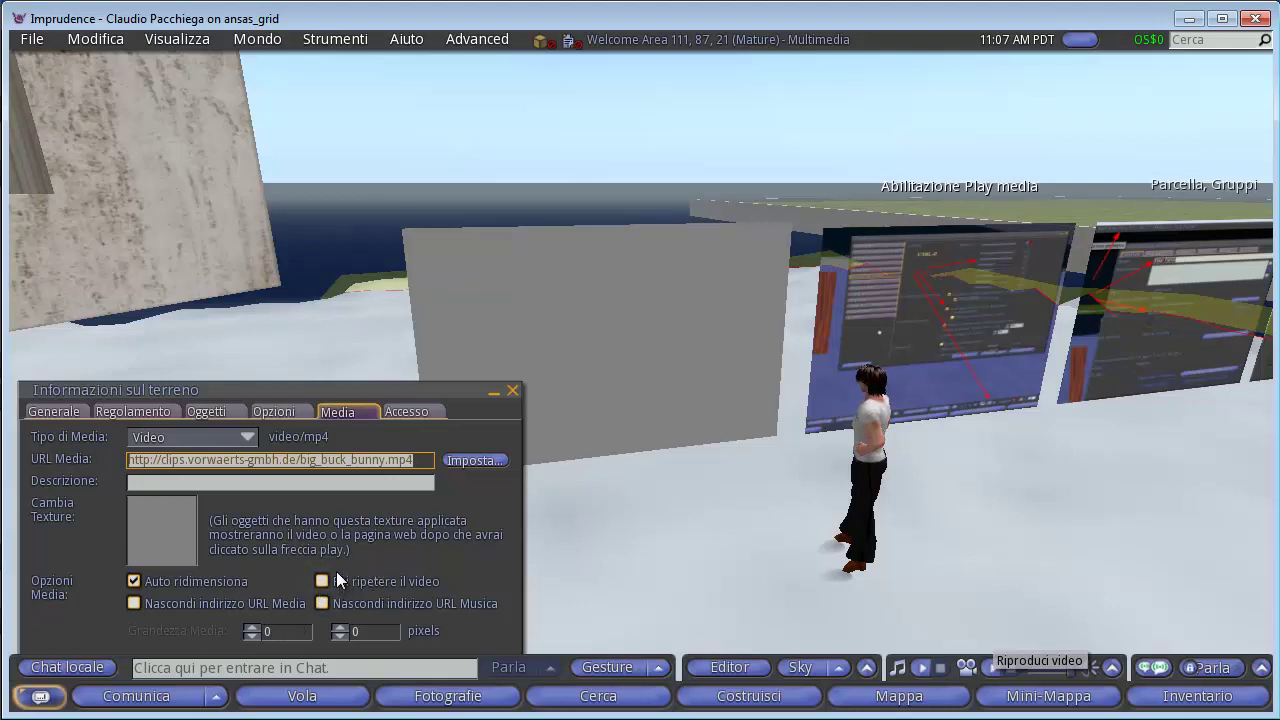
{"action": "left_click", "coordinate": [134, 581]}
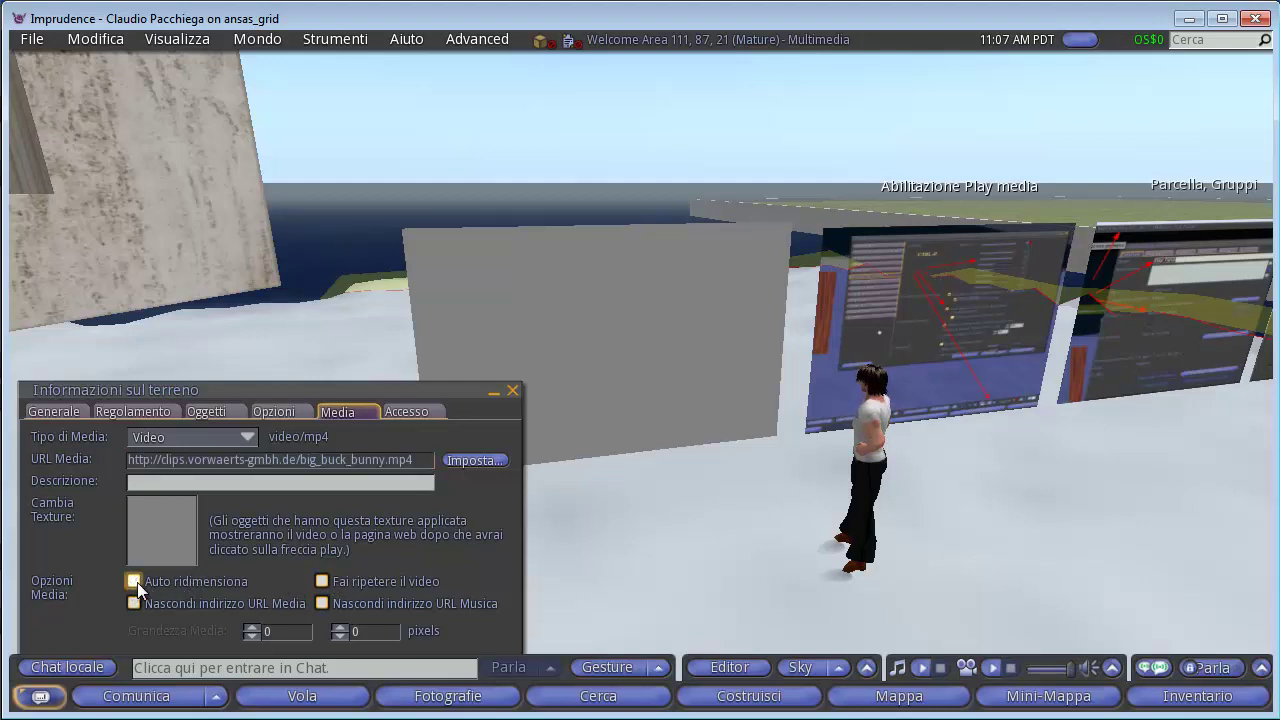
Test-play the Big Buck Bunny video on the panel, then stop it.
{"action": "left_click", "coordinate": [992, 668]}
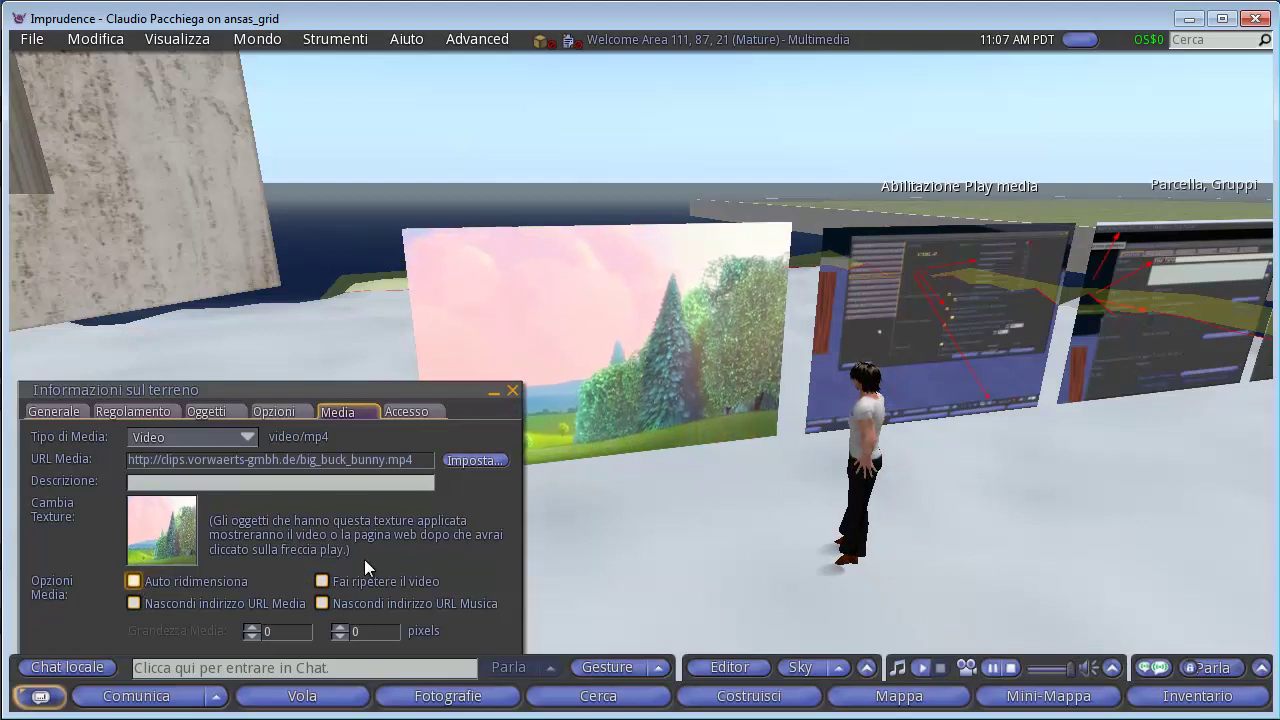
{"action": "left_click", "coordinate": [1012, 667]}
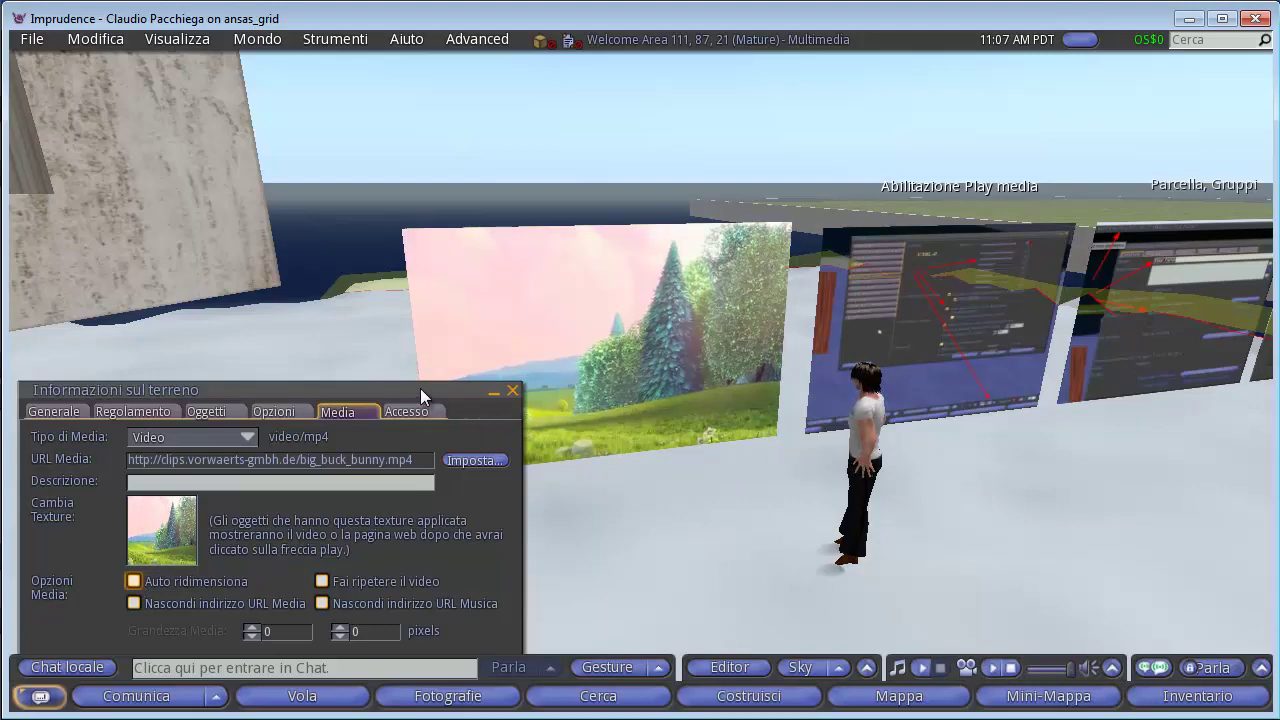
{"action": "left_click_drag", "start_coordinate": [420, 388], "coordinate": [444, 178]}
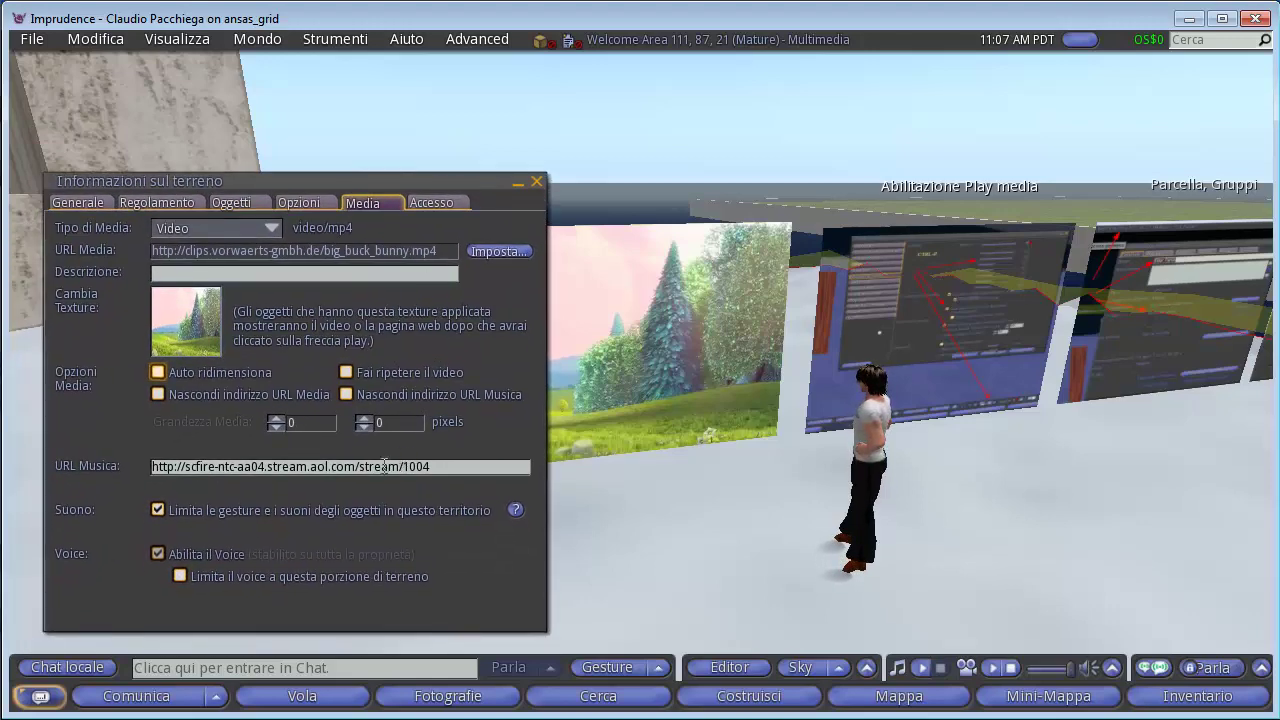
{"action": "left_click", "coordinate": [427, 467]}
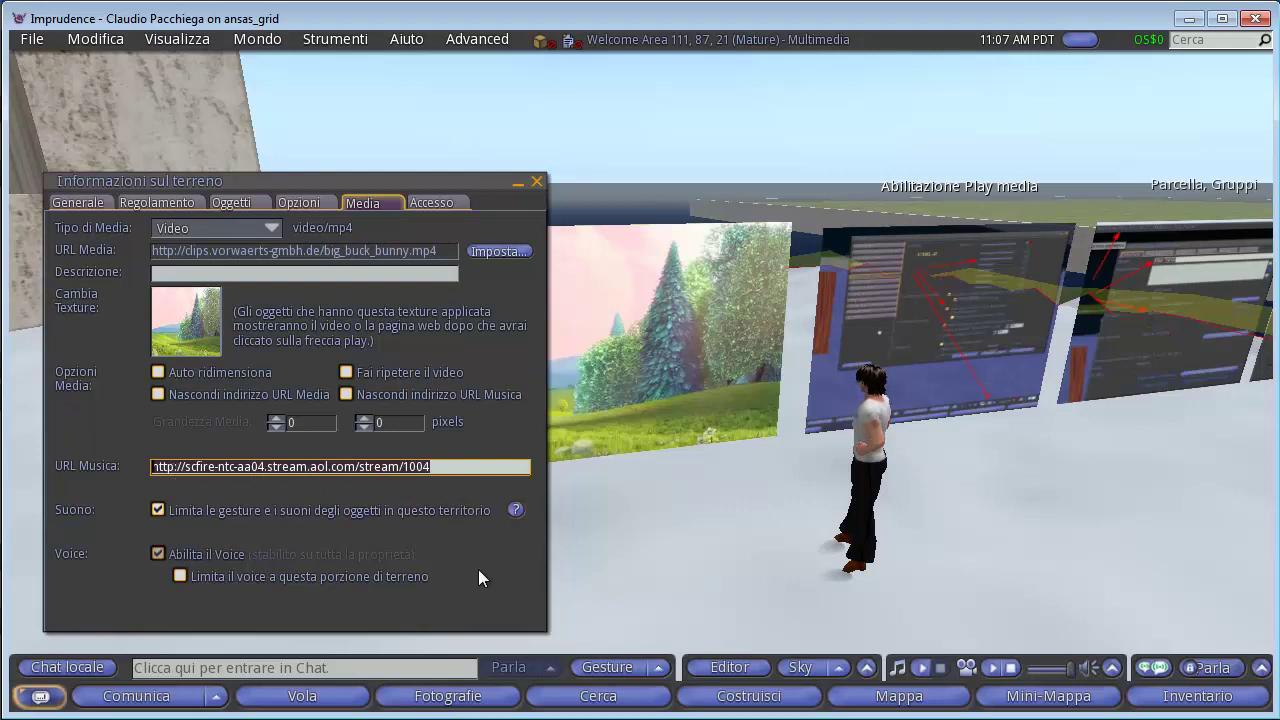
{"action": "left_click", "coordinate": [920, 668]}
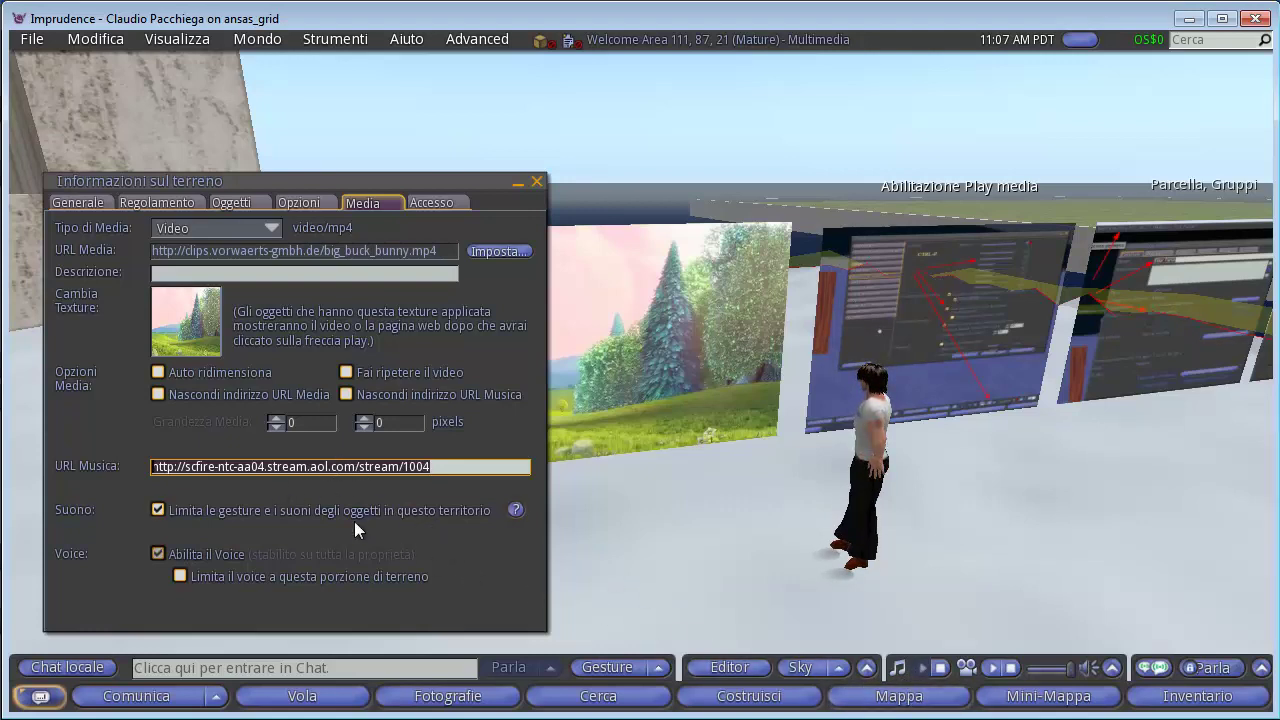
{"action": "left_click", "coordinate": [940, 670]}
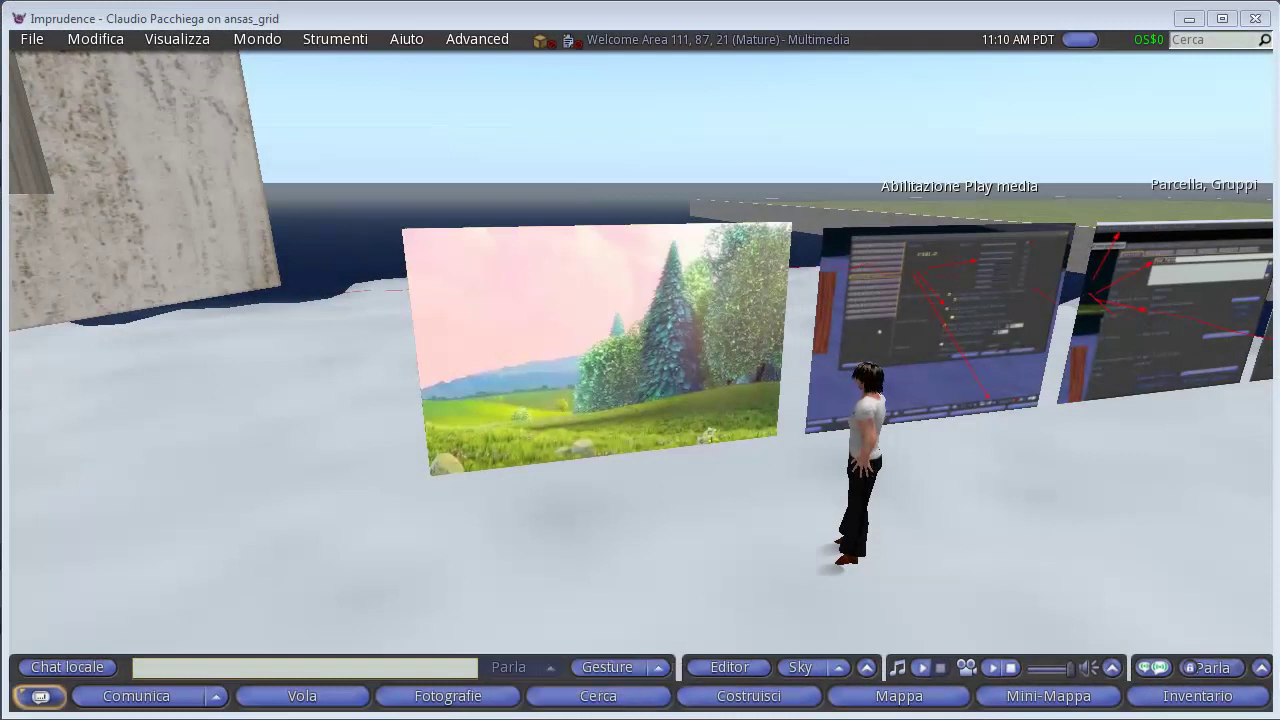
In Chrome, return to the Second Life radio stations page, scroll its station table, then go back to Imprudence.
{"action": "left_click", "coordinate": [2, 76]}
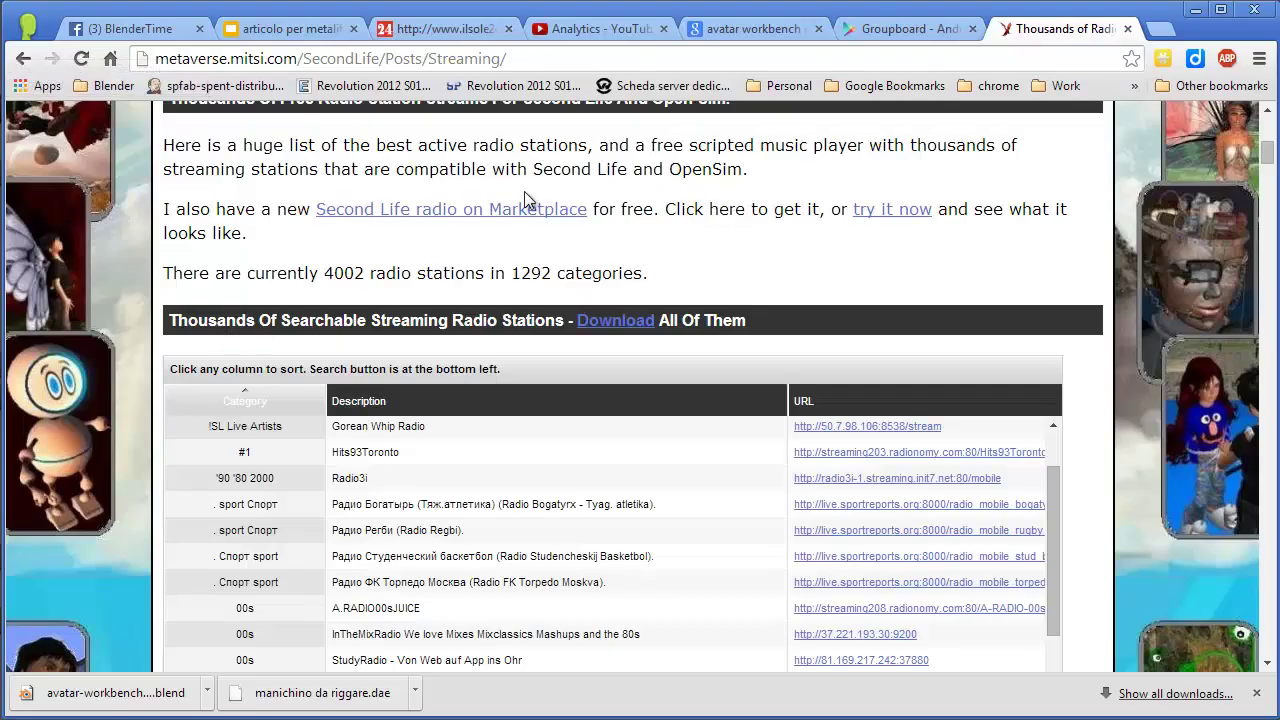
{"action": "left_click_drag", "start_coordinate": [1267, 156], "coordinate": [1265, 127]}
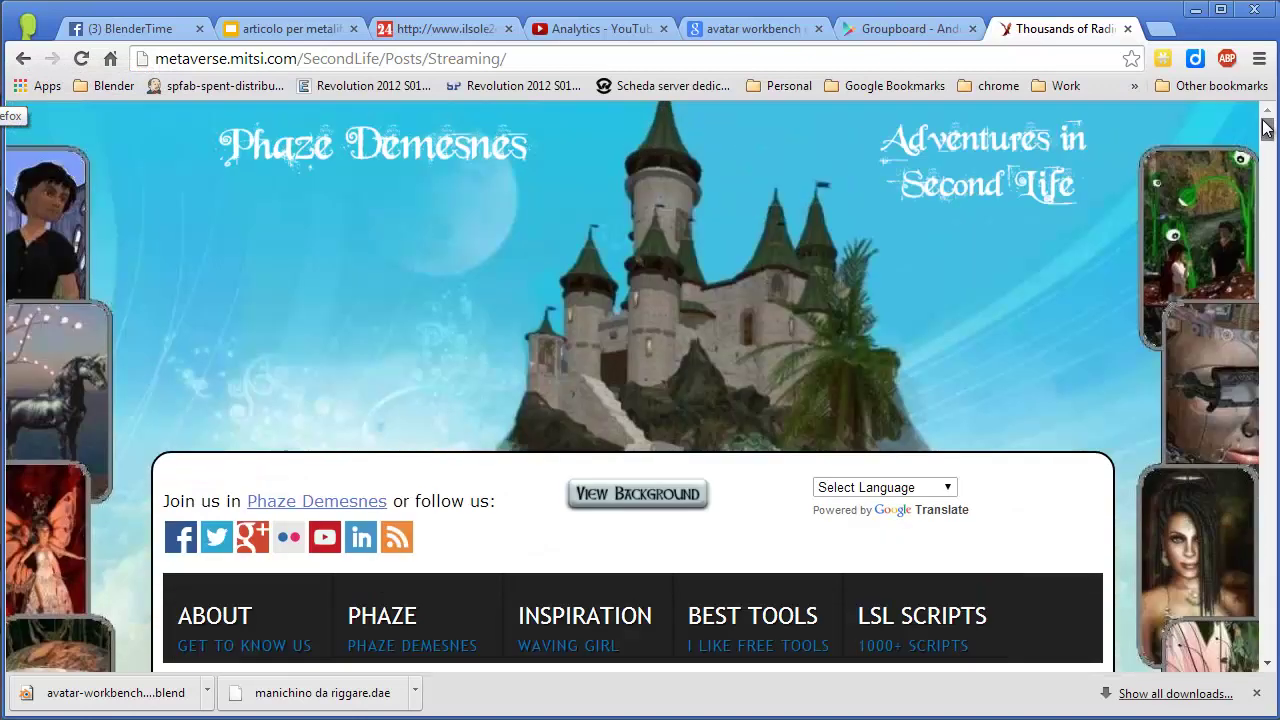
{"action": "left_click", "coordinate": [22, 63]}
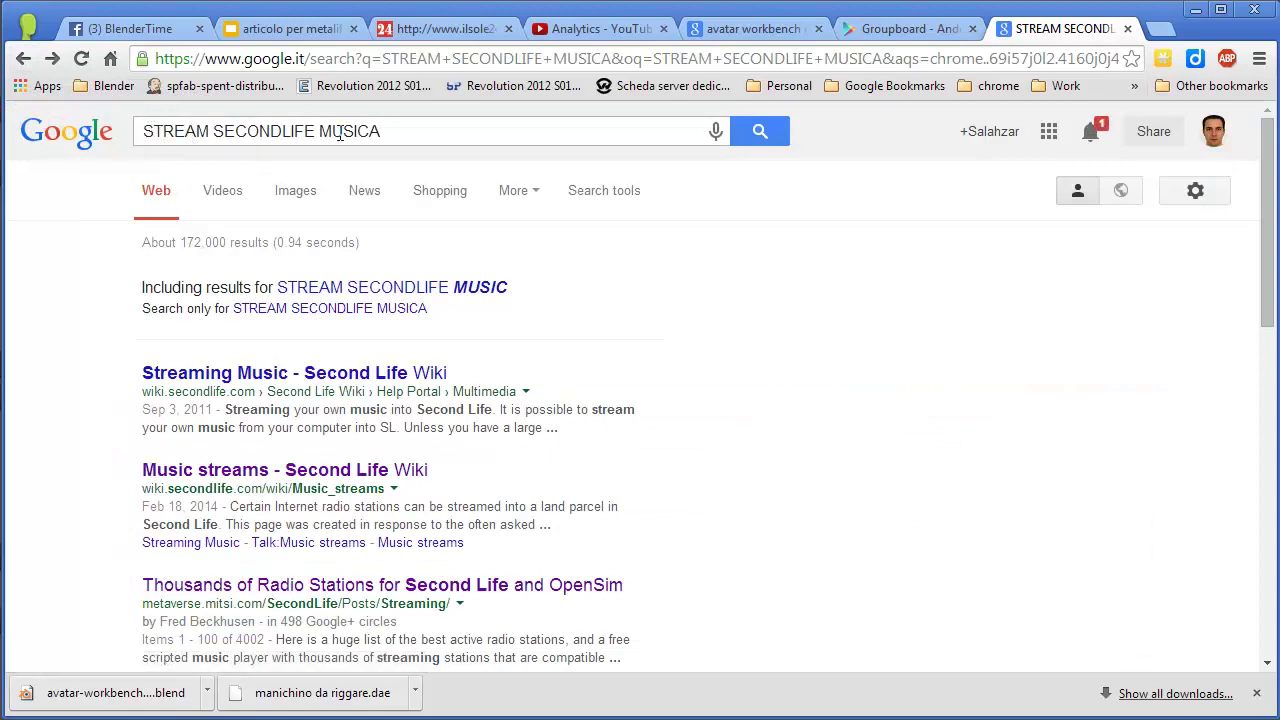
{"action": "left_click", "coordinate": [52, 58]}
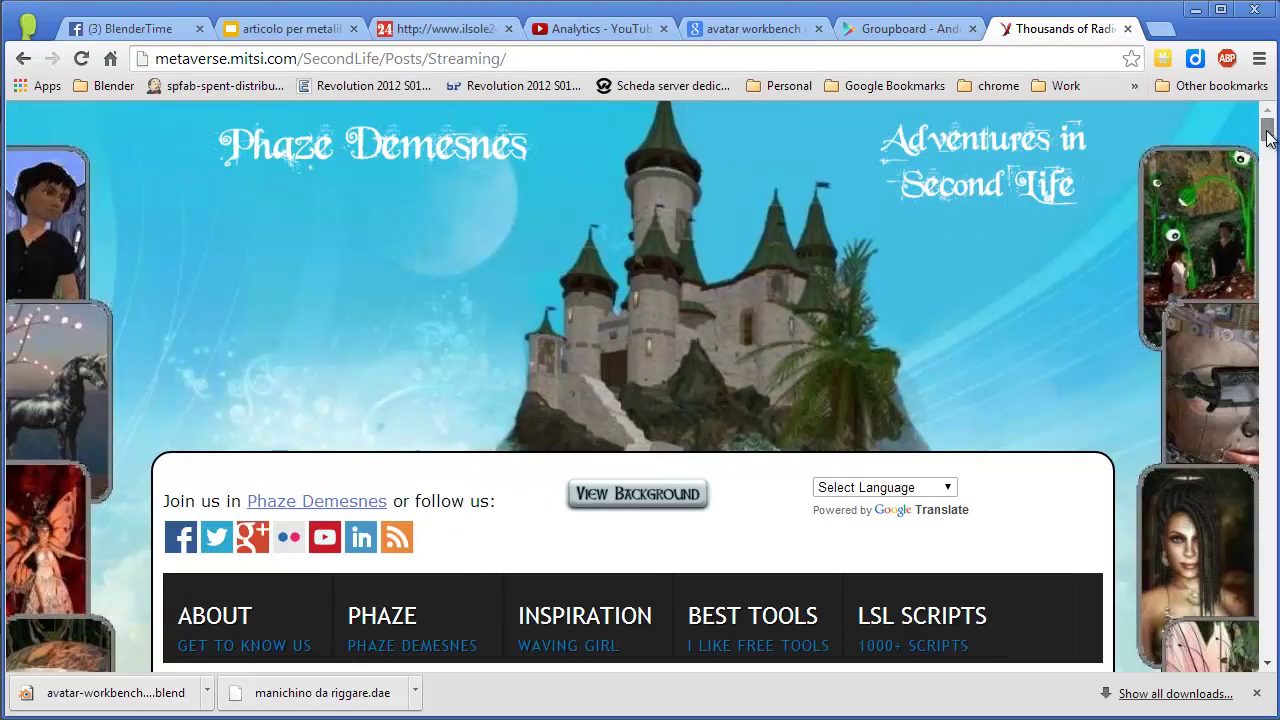
{"action": "scroll", "coordinate": [1268, 150], "scroll_direction": "down", "scroll_amount": 3}
{"action": "left_click_drag", "start_coordinate": [1268, 150], "coordinate": [1268, 165]}
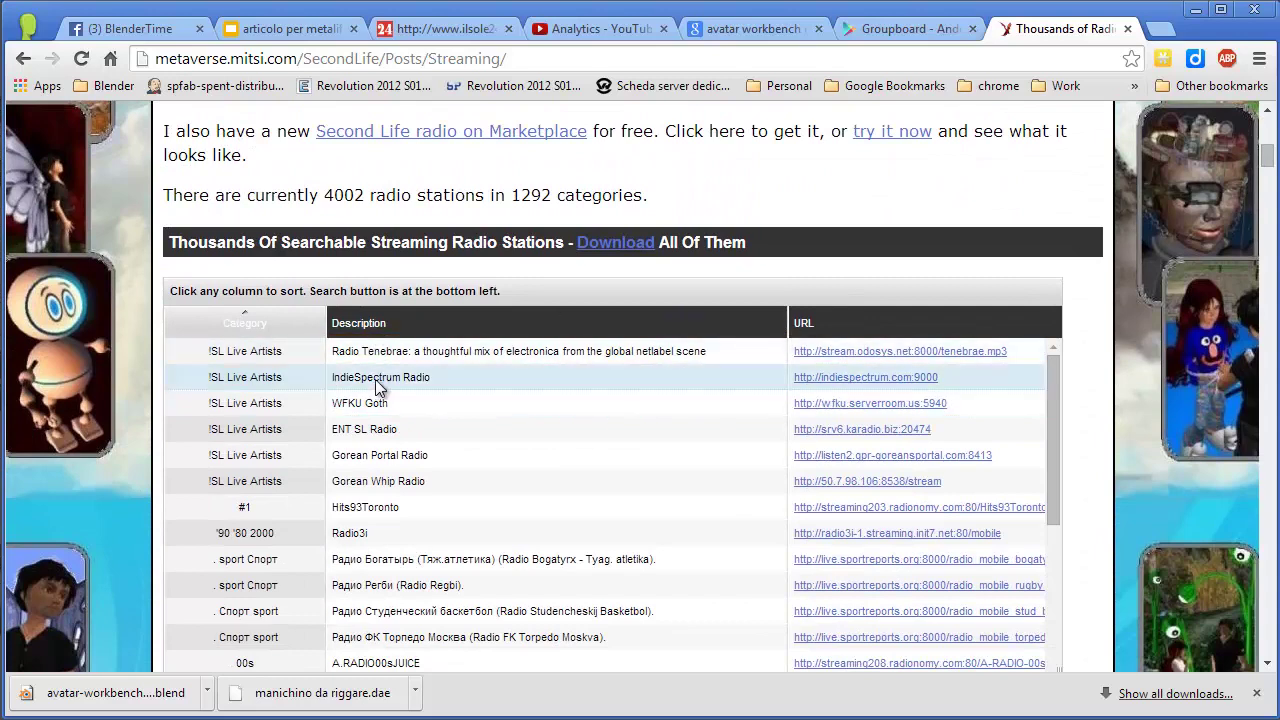
{"action": "scroll", "coordinate": [414, 519], "scroll_direction": "down", "scroll_amount": 3}
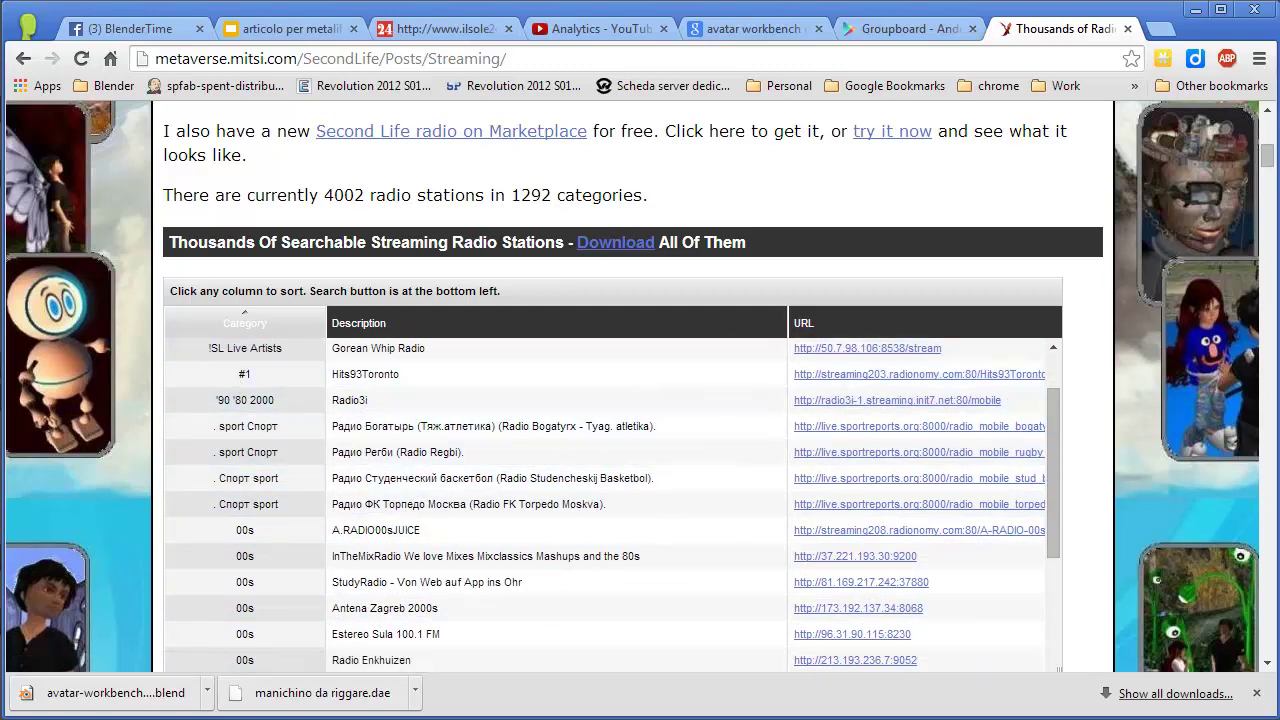
{"action": "key", "text": "alt+Tab"}
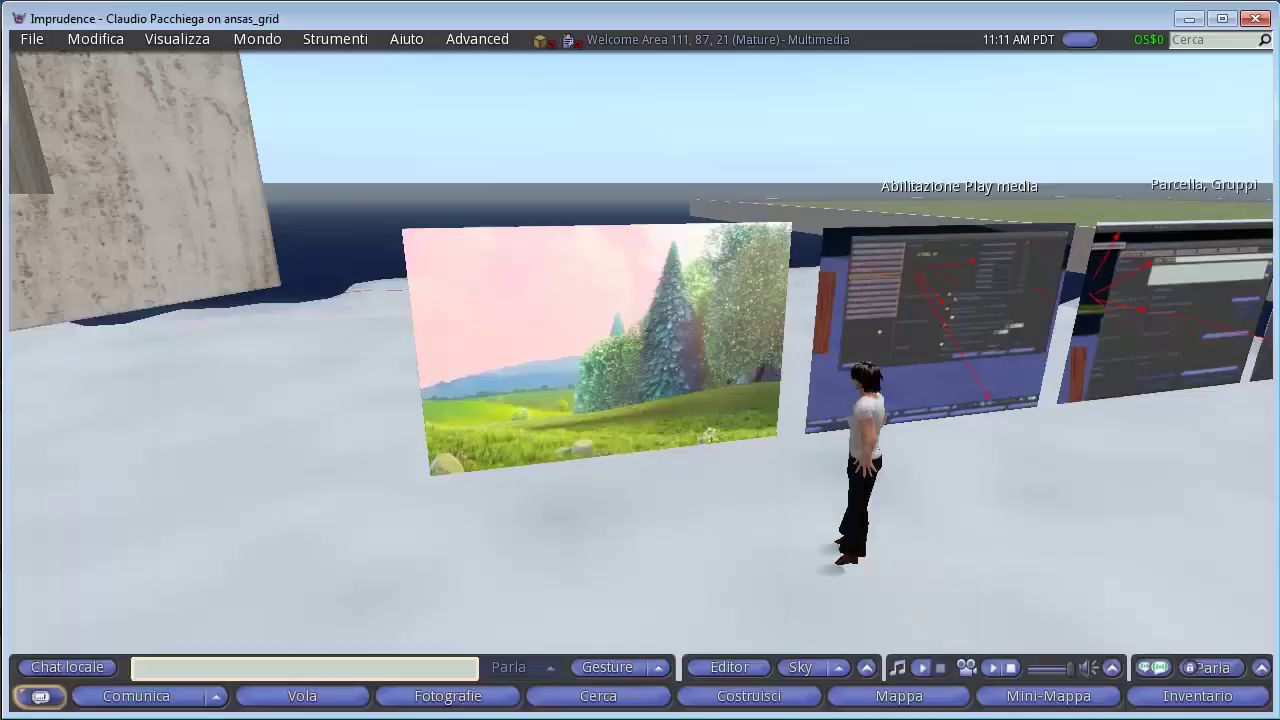
Select the Hits93Toronto stream as the parcel's music URL and start playing it.
{"action": "left_click", "coordinate": [659, 38]}
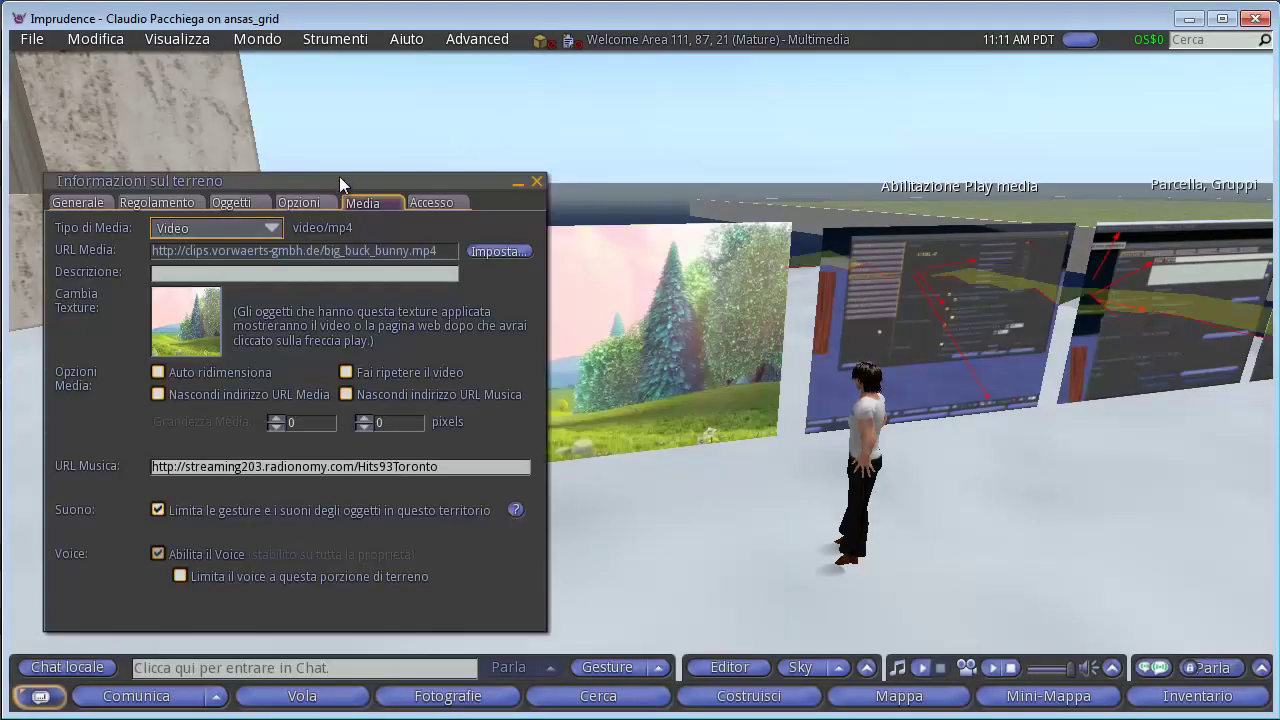
{"action": "left_click_drag", "start_coordinate": [339, 176], "coordinate": [350, 143]}
{"action": "left_click", "coordinate": [212, 433]}
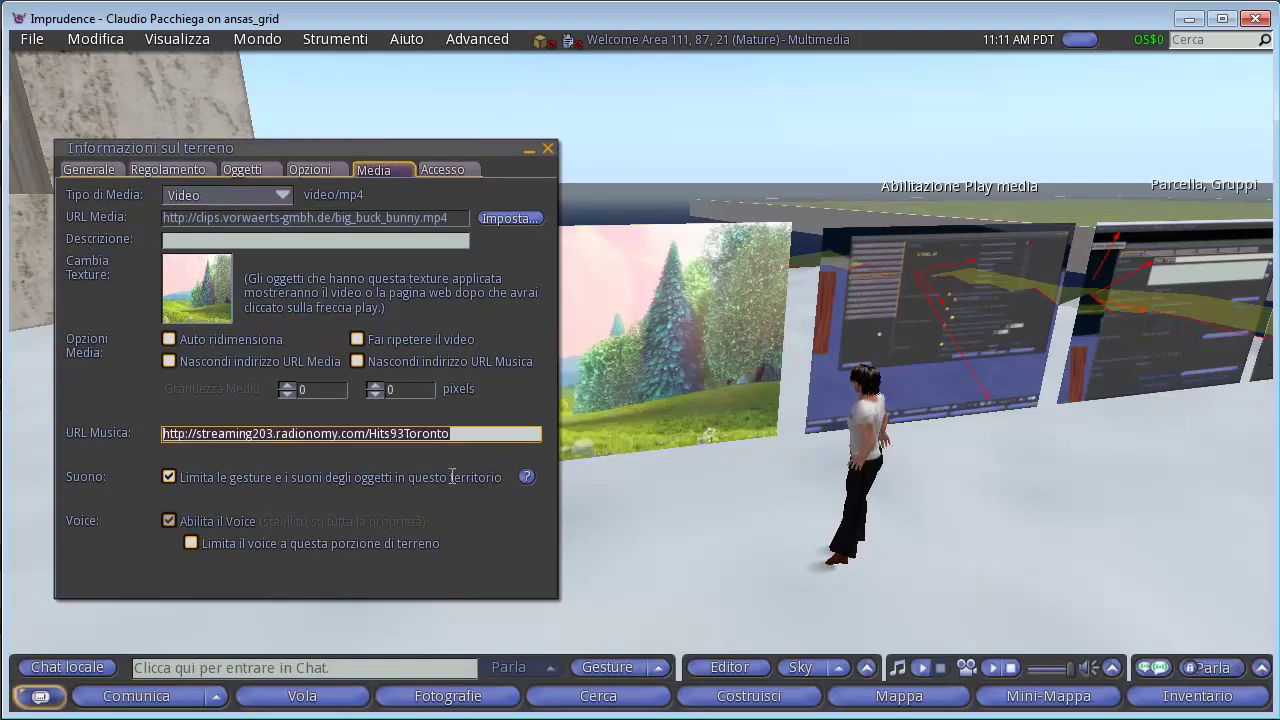
{"action": "left_click", "coordinate": [921, 667]}
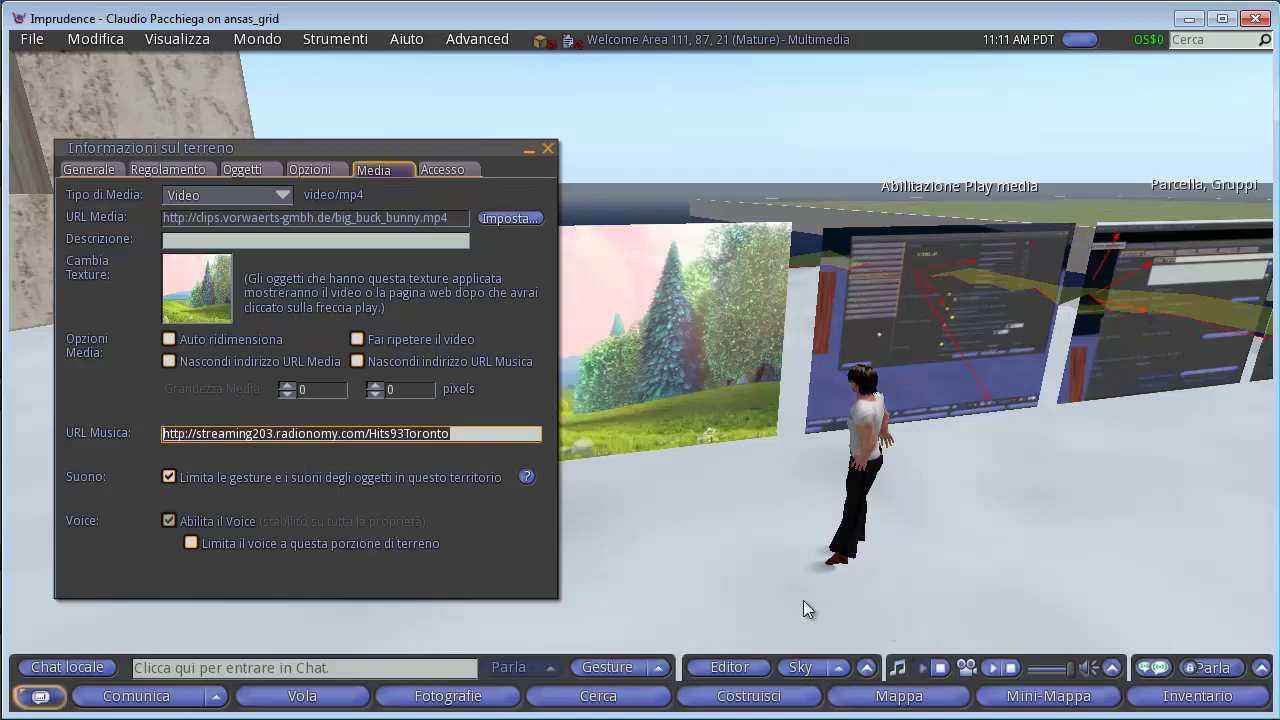
Adjust the music volume slider and show the per-channel volume mixer.
{"action": "left_click", "coordinate": [1040, 670]}
{"action": "left_click_drag", "start_coordinate": [1043, 678], "coordinate": [1034, 678]}
{"action": "left_click", "coordinate": [1111, 670]}
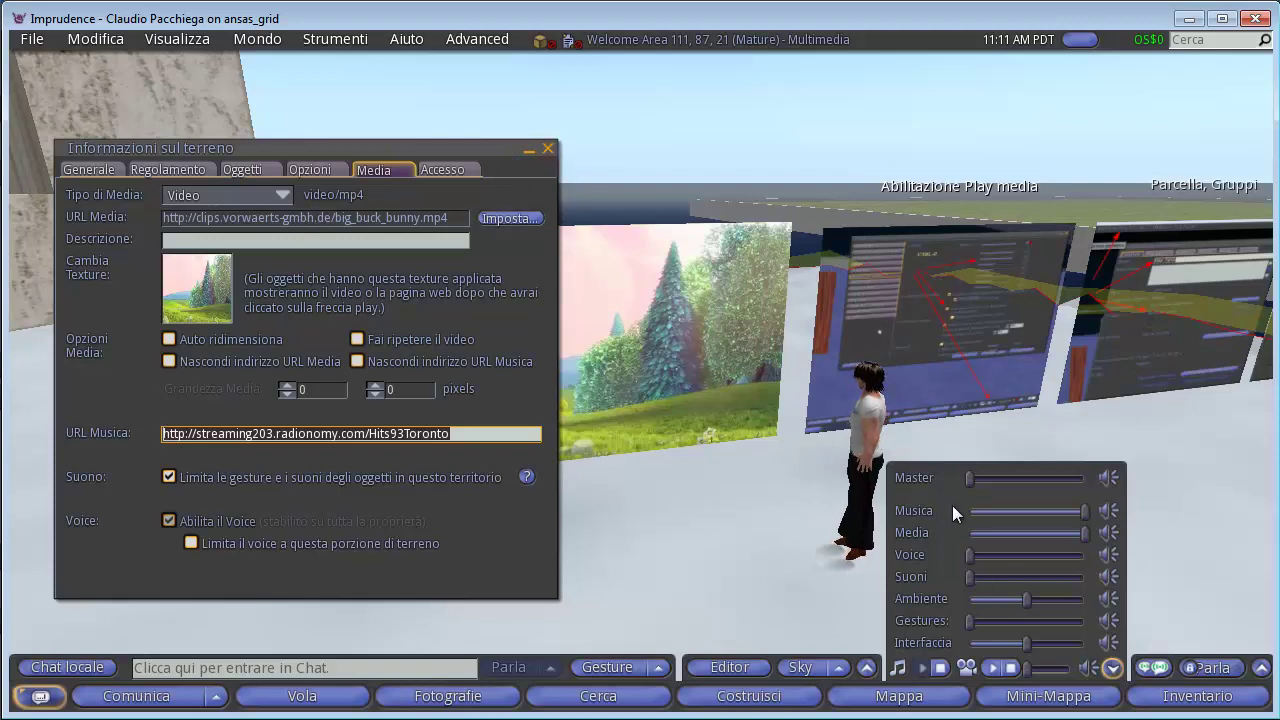
Play the Big Buck Bunny video on the panel, then stop it.
{"action": "mouse_move", "coordinate": [476, 149]}
{"action": "left_mouse_down"}
{"action": "mouse_move", "coordinate": [466, 110]}
{"action": "mouse_move", "coordinate": [482, 142]}
{"action": "left_mouse_up"}
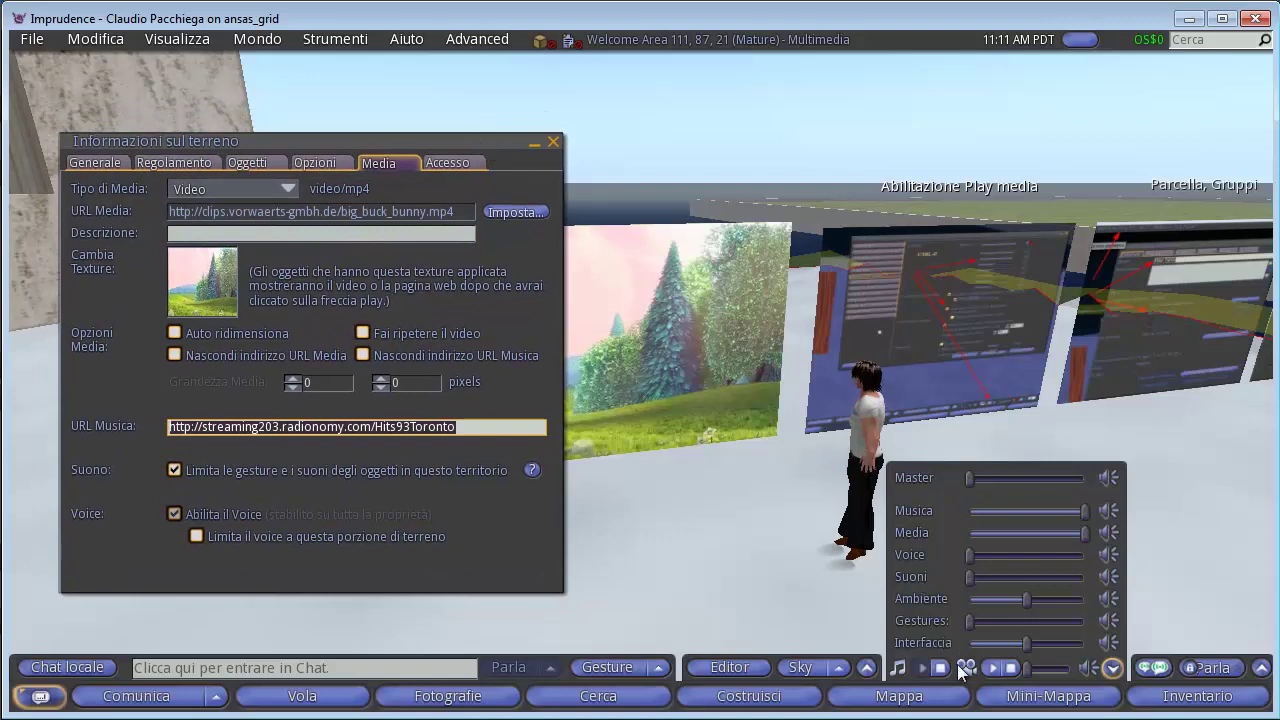
{"action": "left_click", "coordinate": [993, 669]}
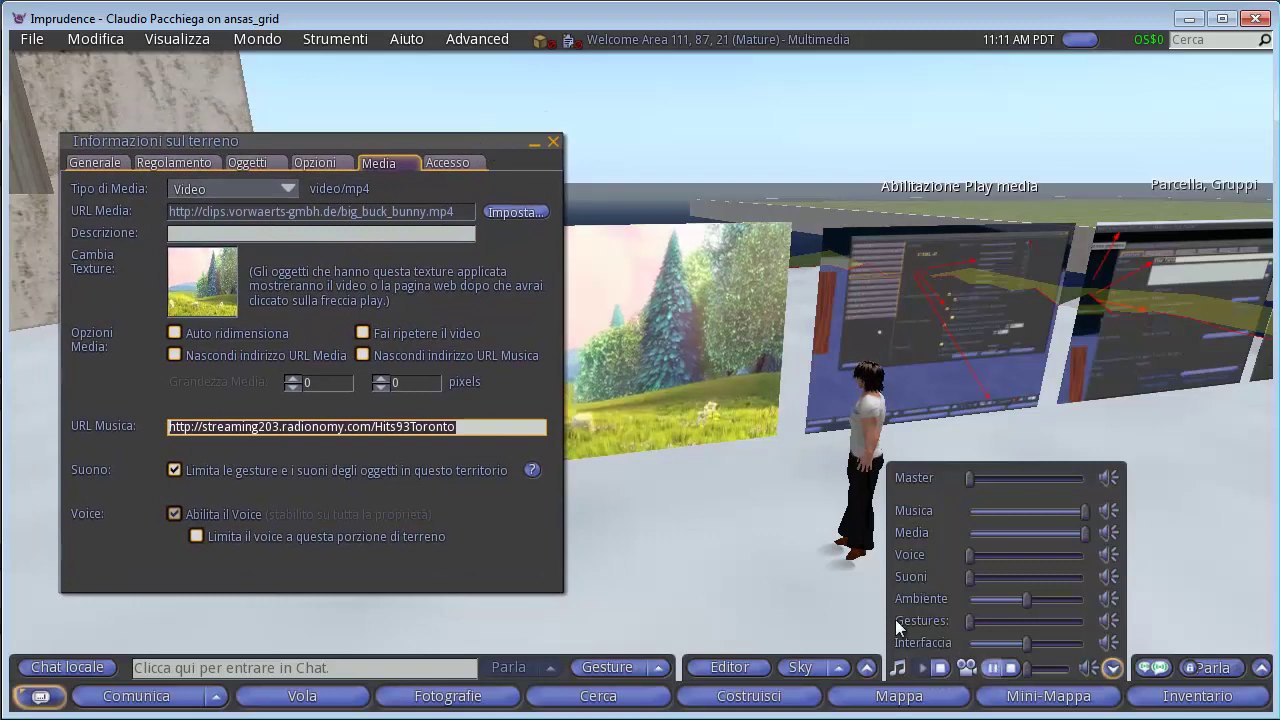
{"action": "left_click", "coordinate": [994, 670]}
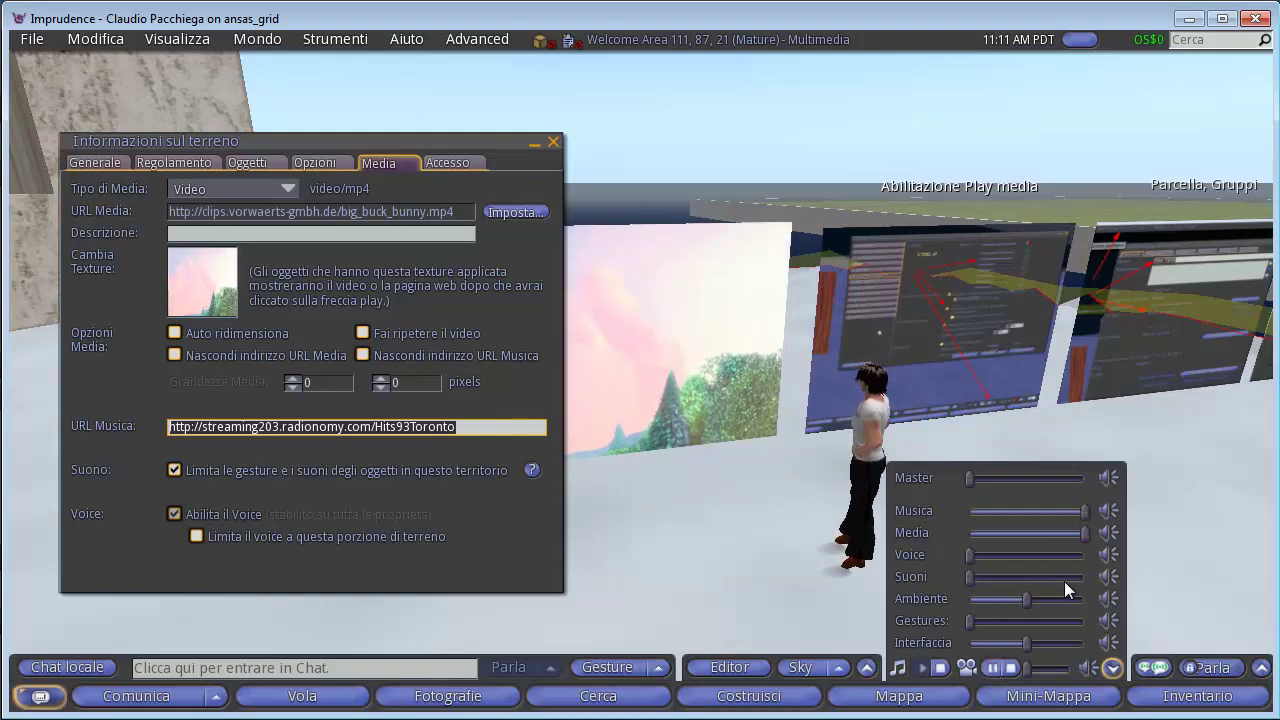
Raise the overall volume, start the streaming music, and close the land information window.
{"action": "left_click_drag", "start_coordinate": [1028, 668], "coordinate": [1043, 672]}
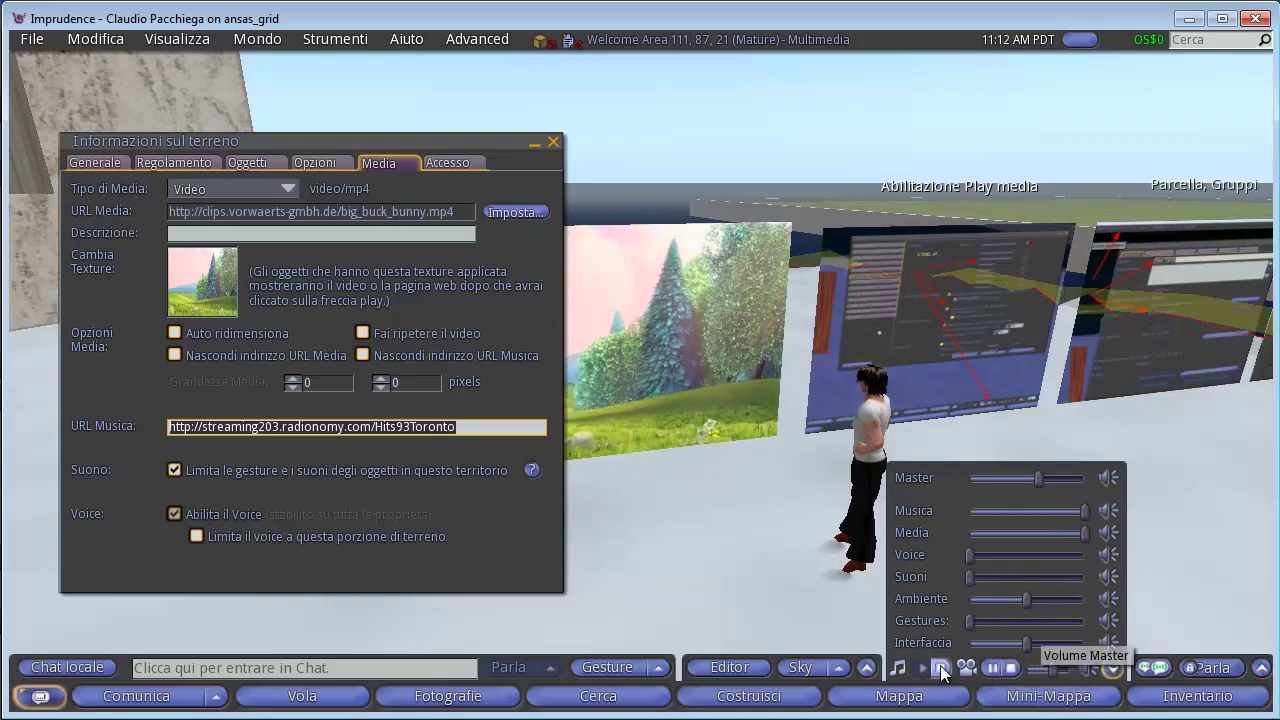
{"action": "left_click", "coordinate": [991, 668]}
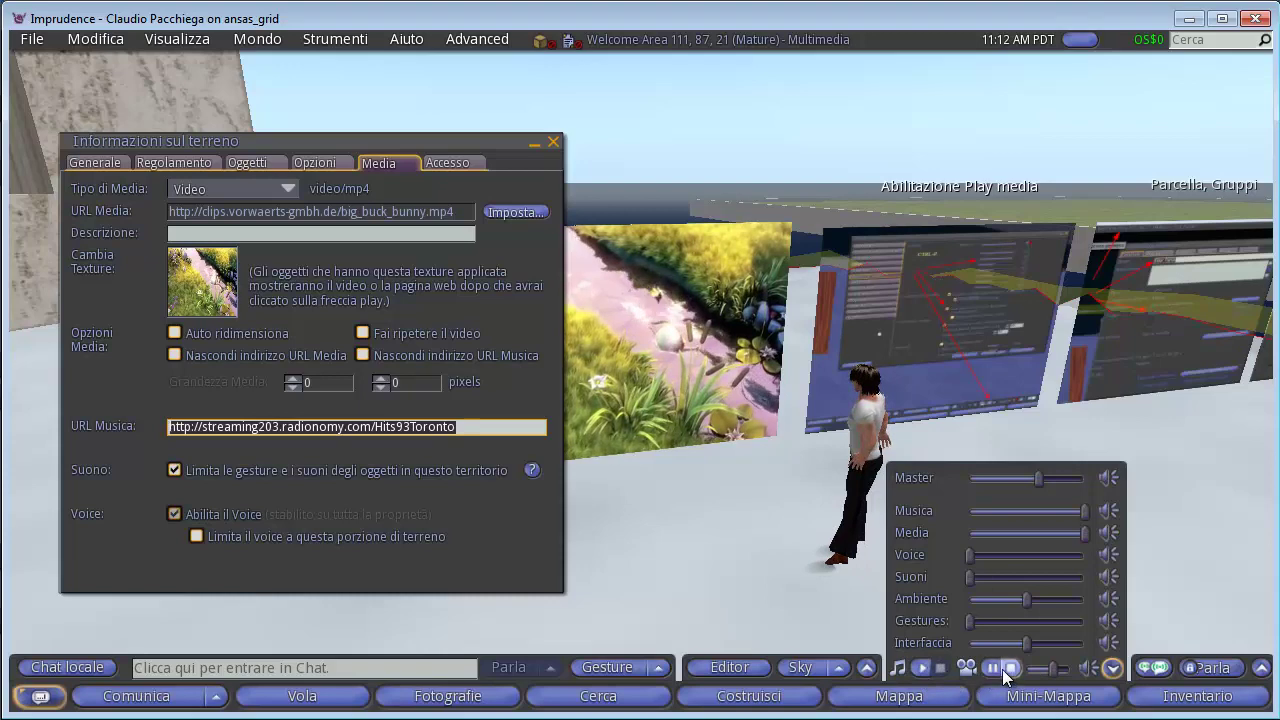
{"action": "left_click", "coordinate": [551, 145]}
Zoom onto the video screen, stop the panel video, then turn toward the row of media screens.
{"action": "left_click", "coordinate": [640, 370]}
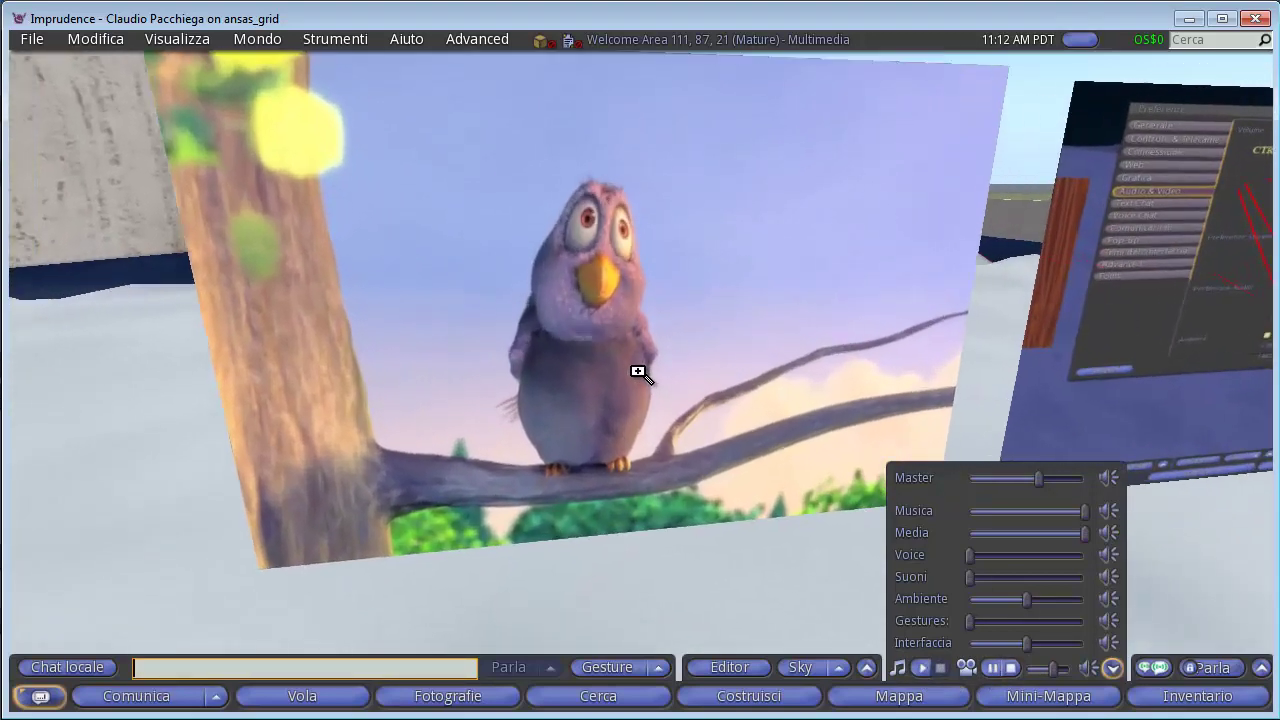
{"action": "key", "text": "Escape"}
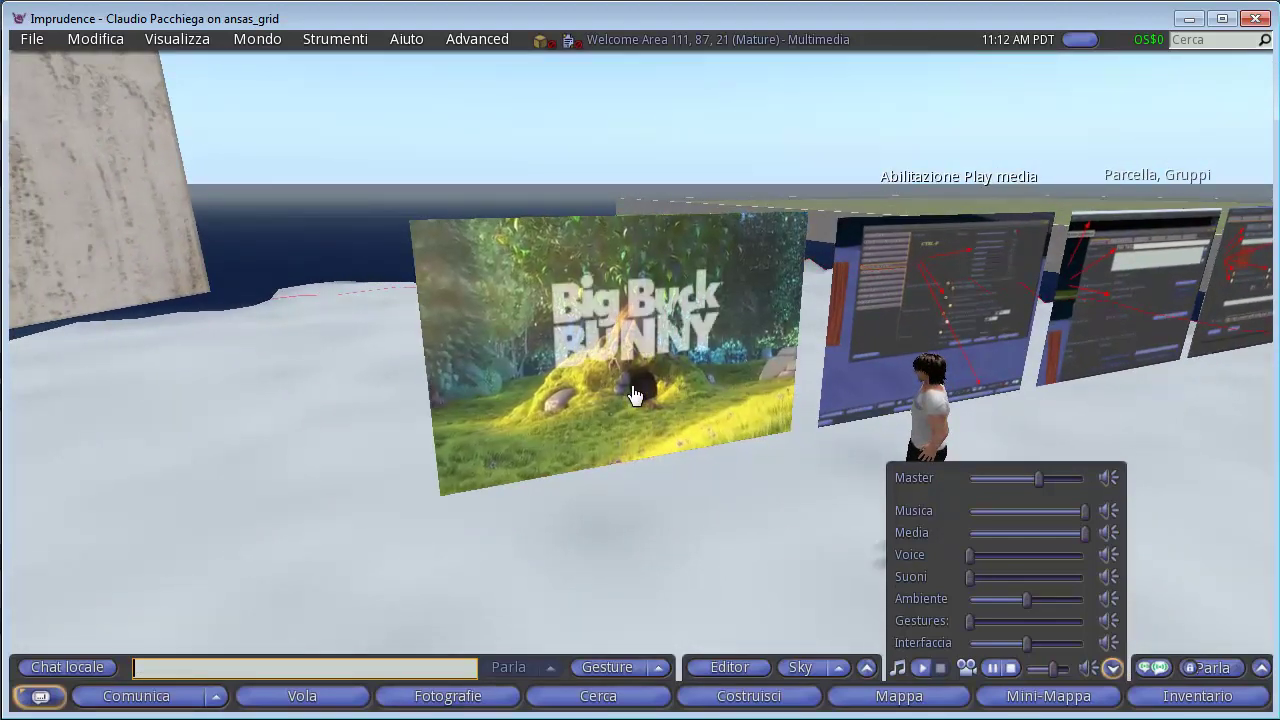
{"action": "left_click", "coordinate": [1012, 669]}
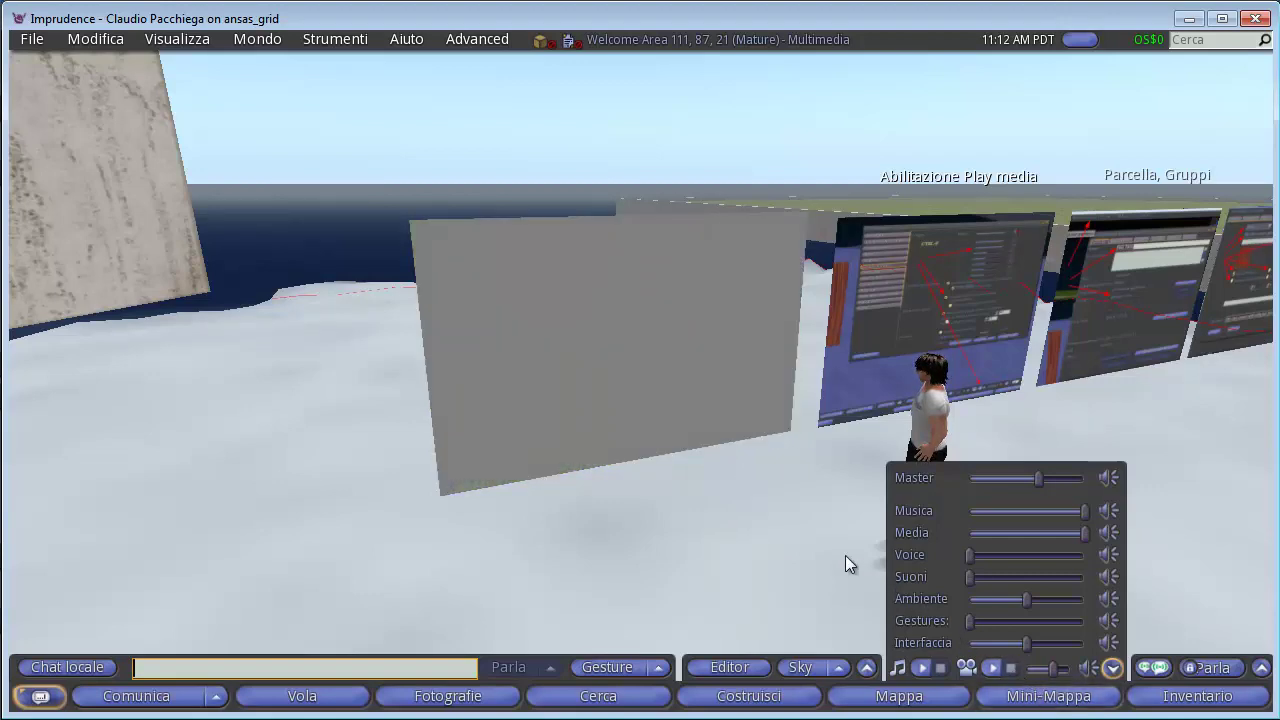
{"action": "key", "text": "Escape"}
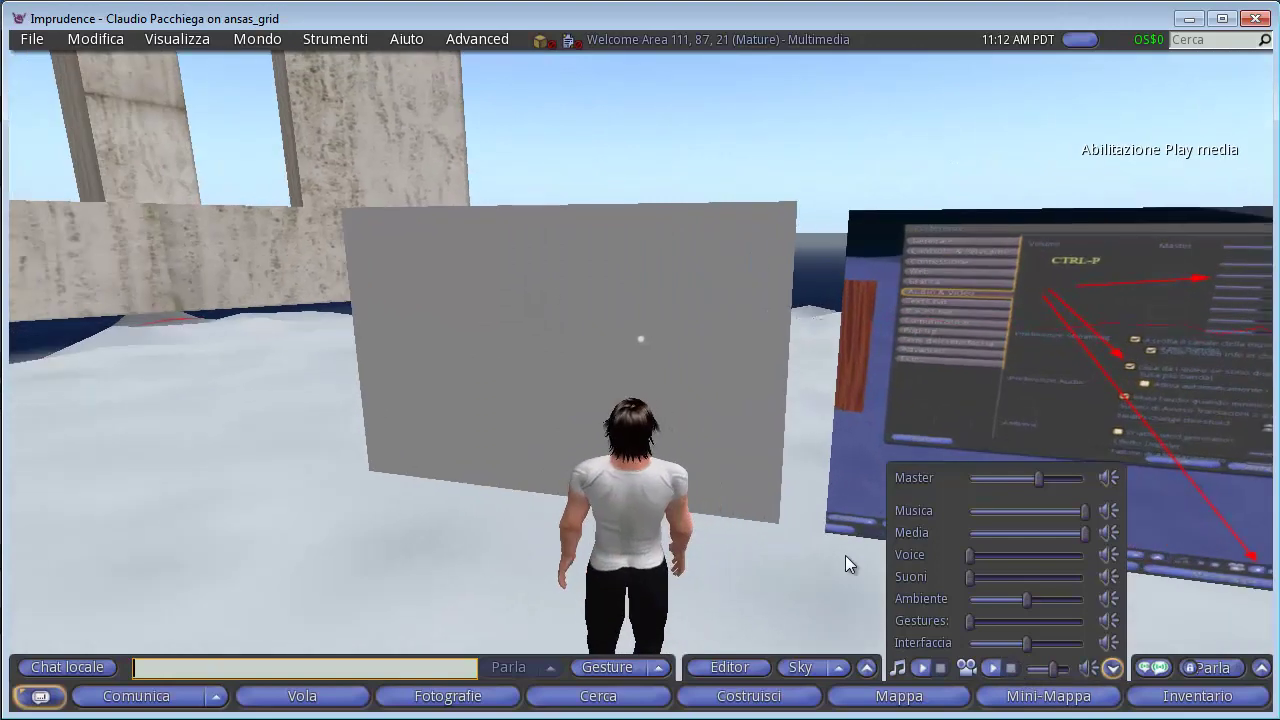
{"action": "key", "text": "Right"}
{"action": "key", "text": "Right"}
{"action": "key", "text": "Right"}
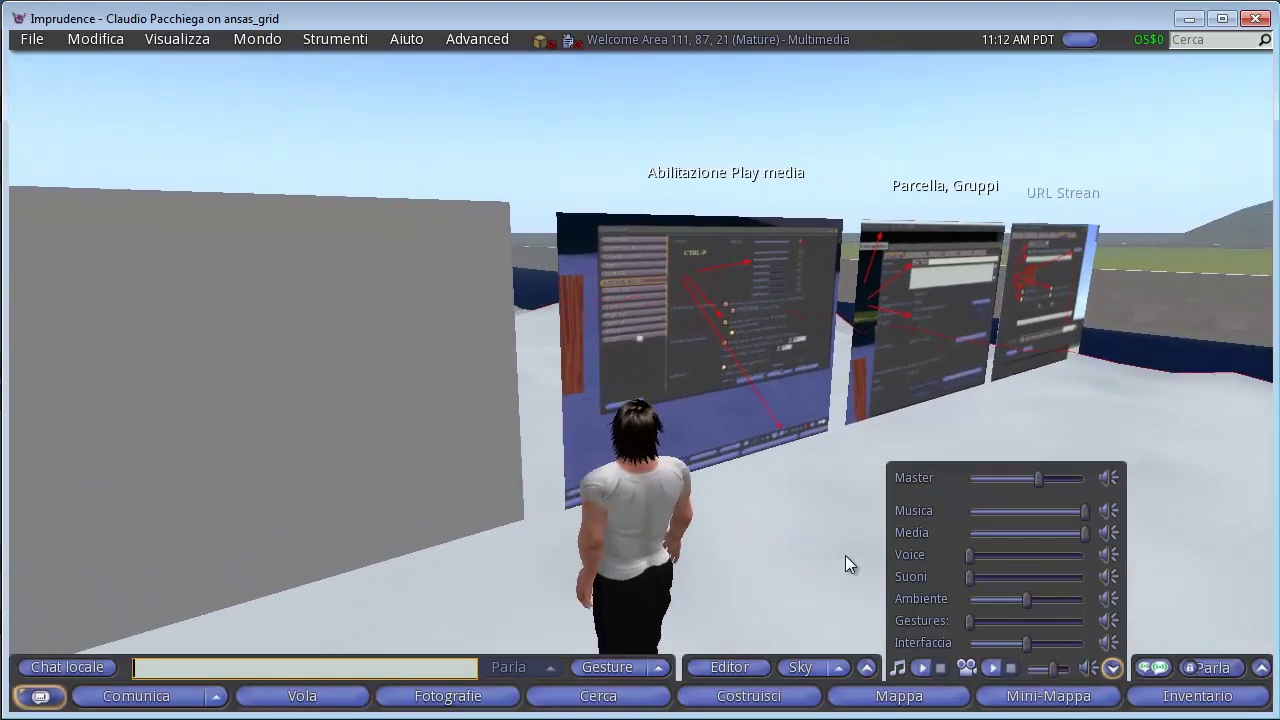
Zoom in on the Abilitazione Play media screen, then open Preferences on Audio & Video with Ctrl-P.
{"action": "left_click", "coordinate": [757, 392]}
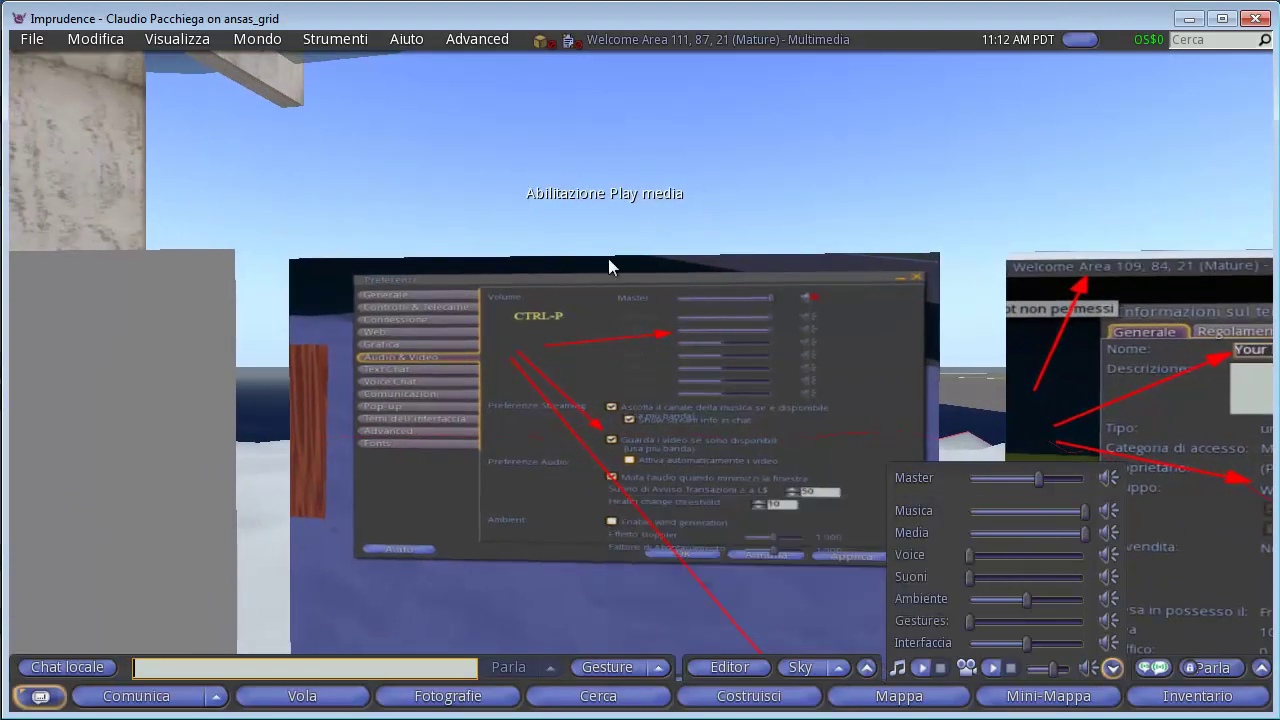
{"action": "key", "text": "Escape"}
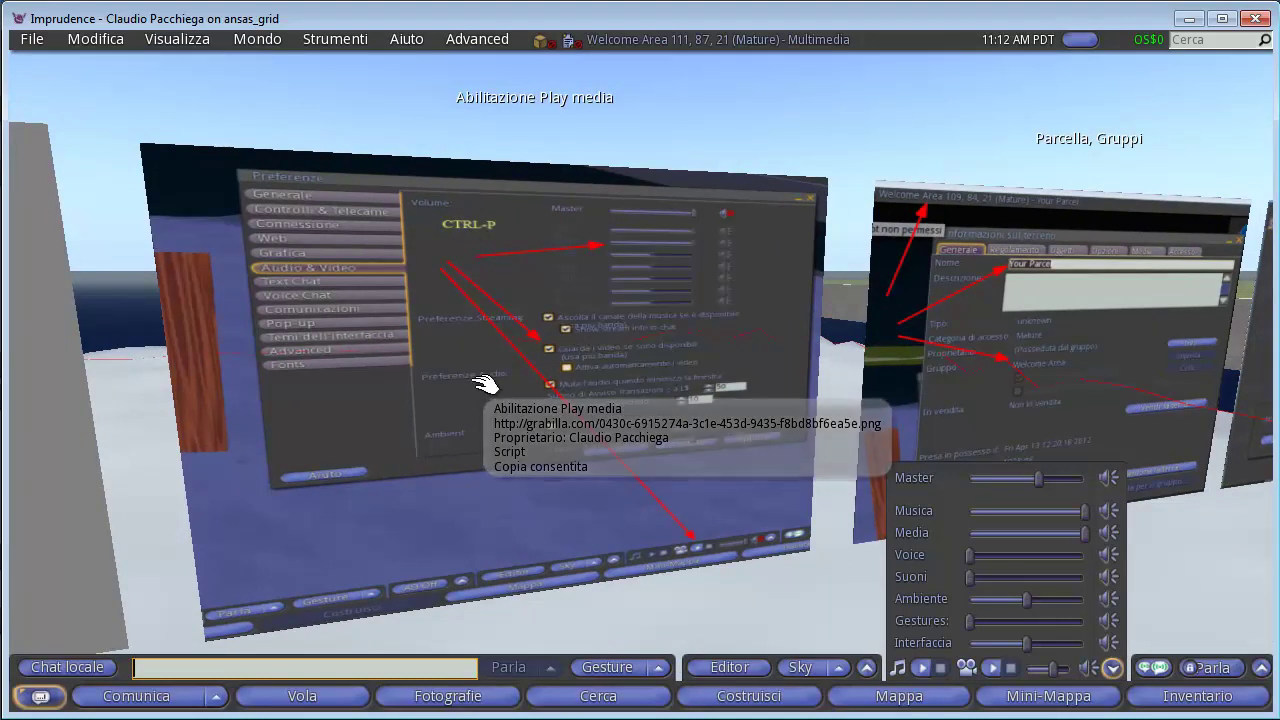
{"action": "key", "text": "ctrl+p"}
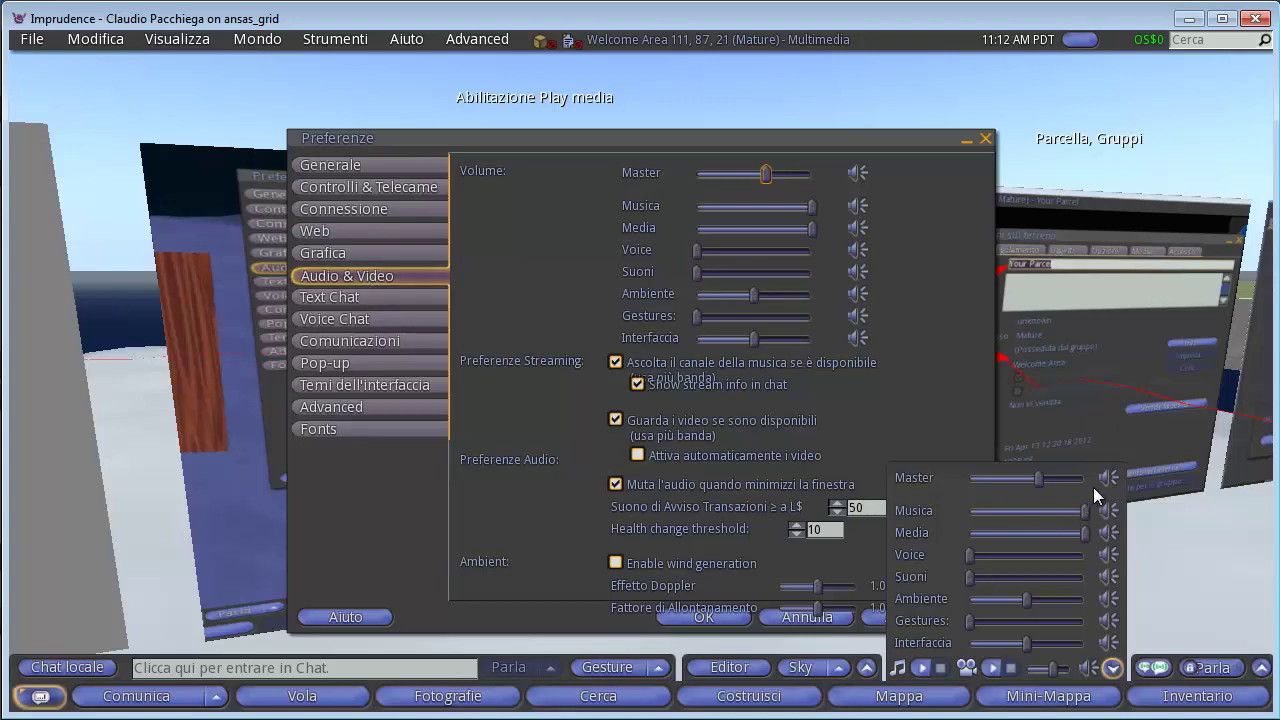
Hide the media volume controls and close the Preferenze window.
{"action": "left_click", "coordinate": [1112, 668]}
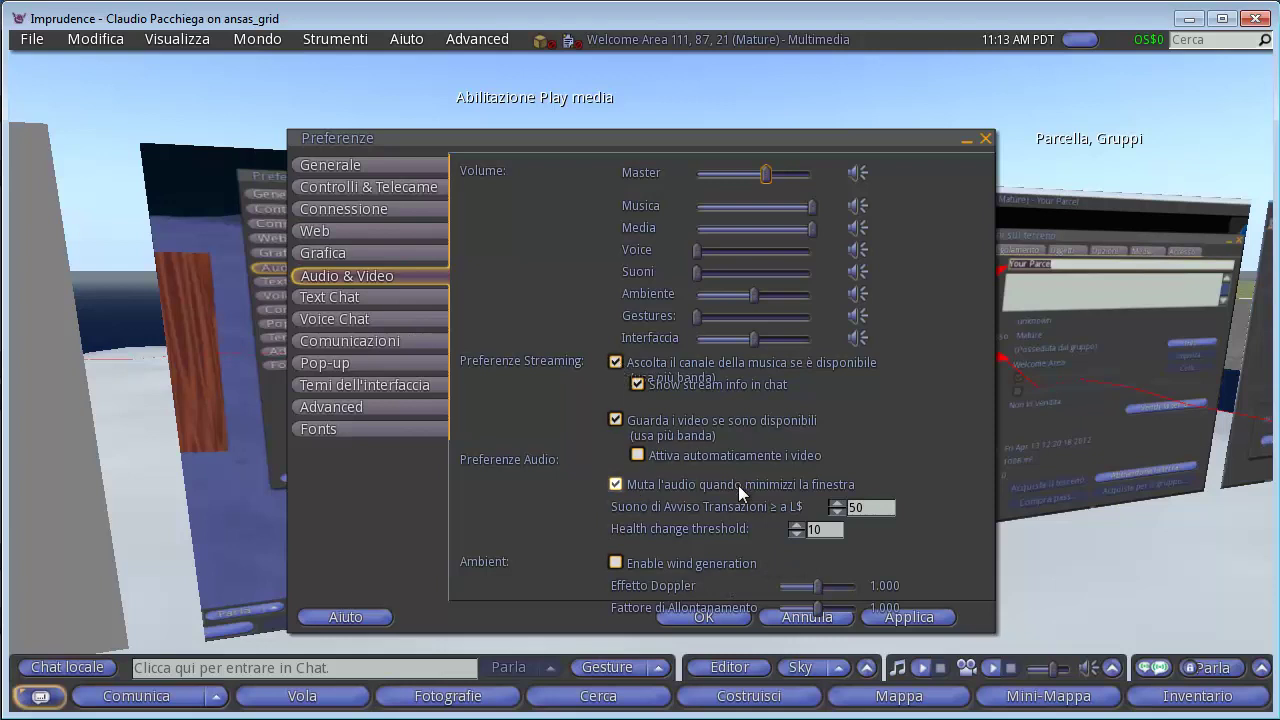
{"action": "left_click", "coordinate": [986, 139]}
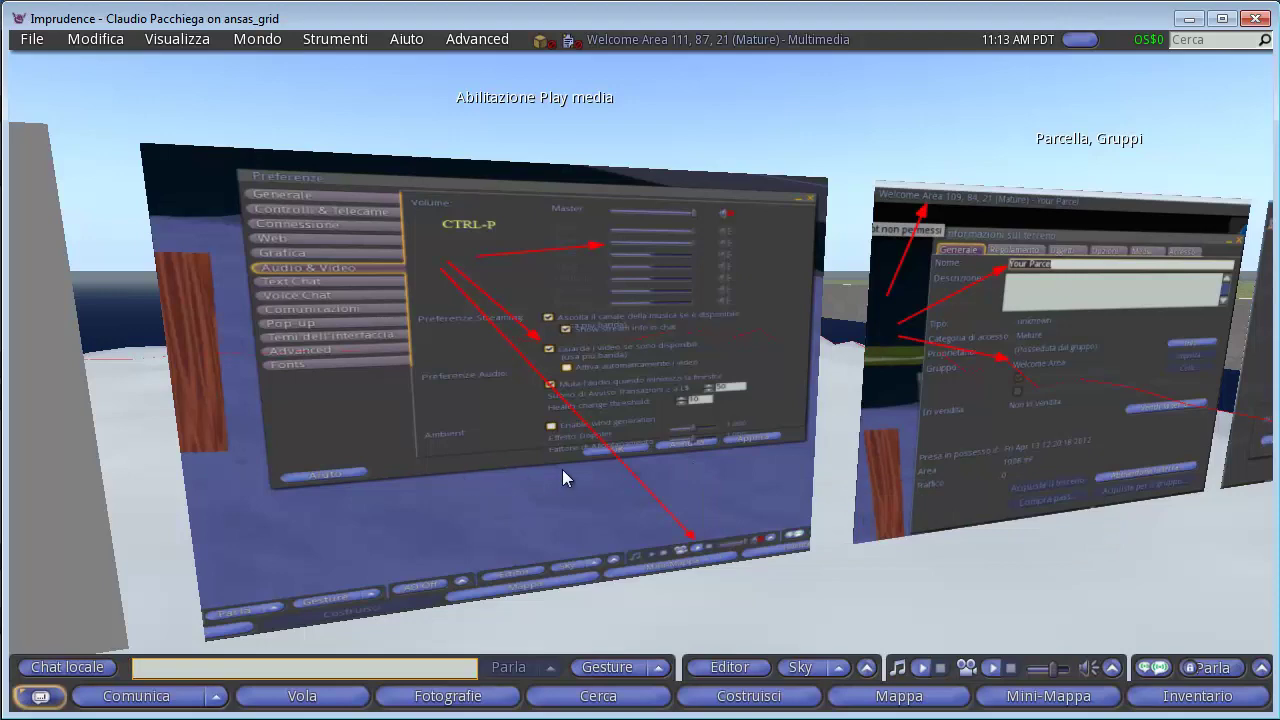
Zoom in on the preferences screenshot panel and orbit around it before resetting the view.
{"action": "left_click", "coordinate": [616, 380]}
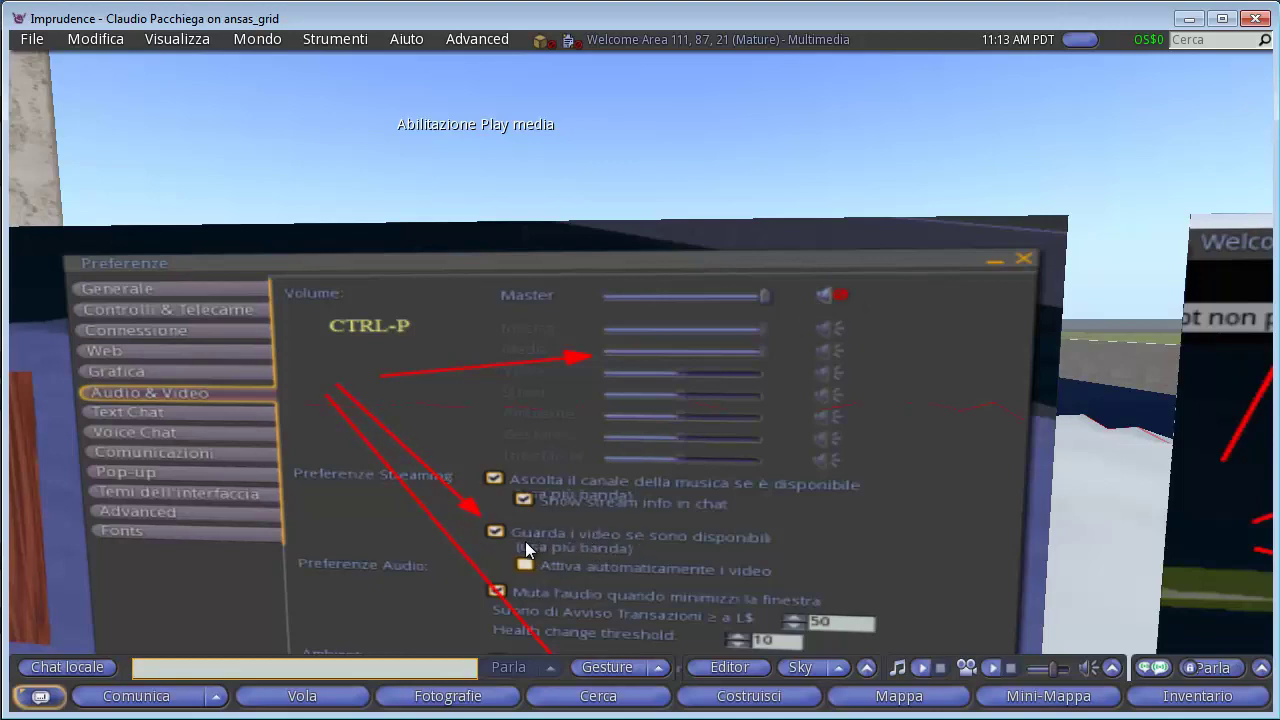
{"action": "left_click_drag", "start_coordinate": [638, 573], "coordinate": [707, 537]}
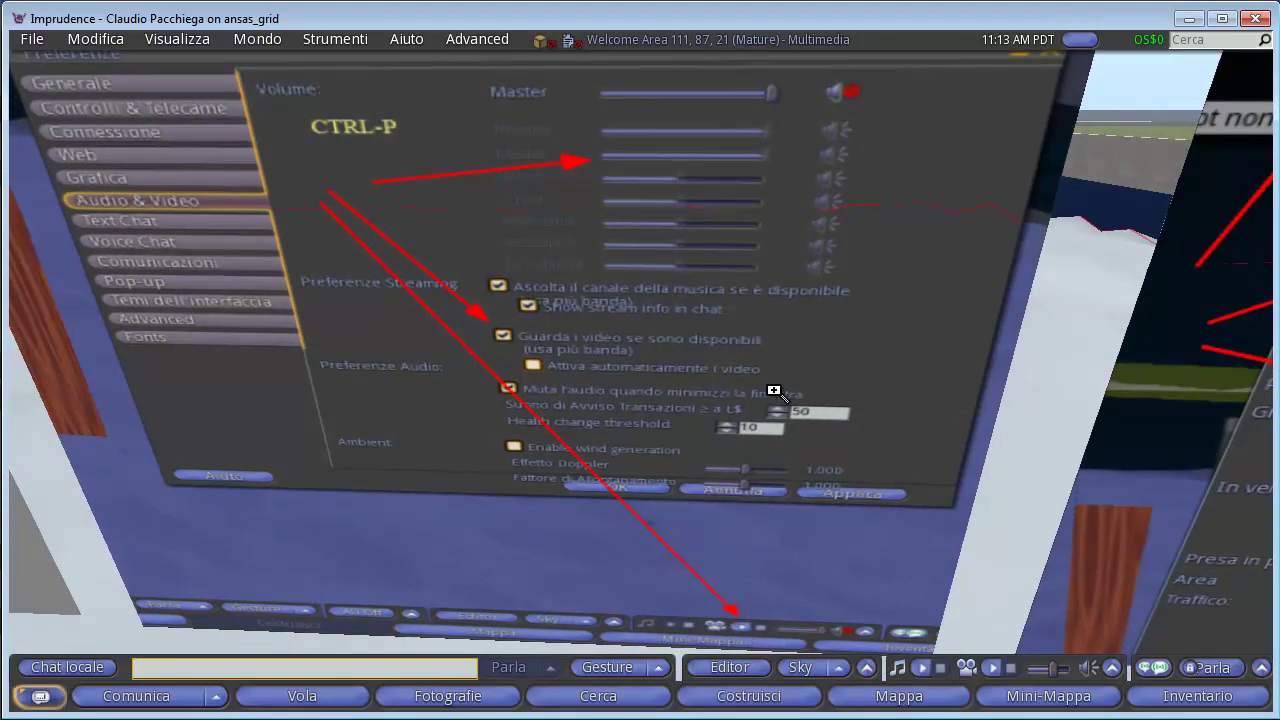
{"action": "key", "text": "Escape"}
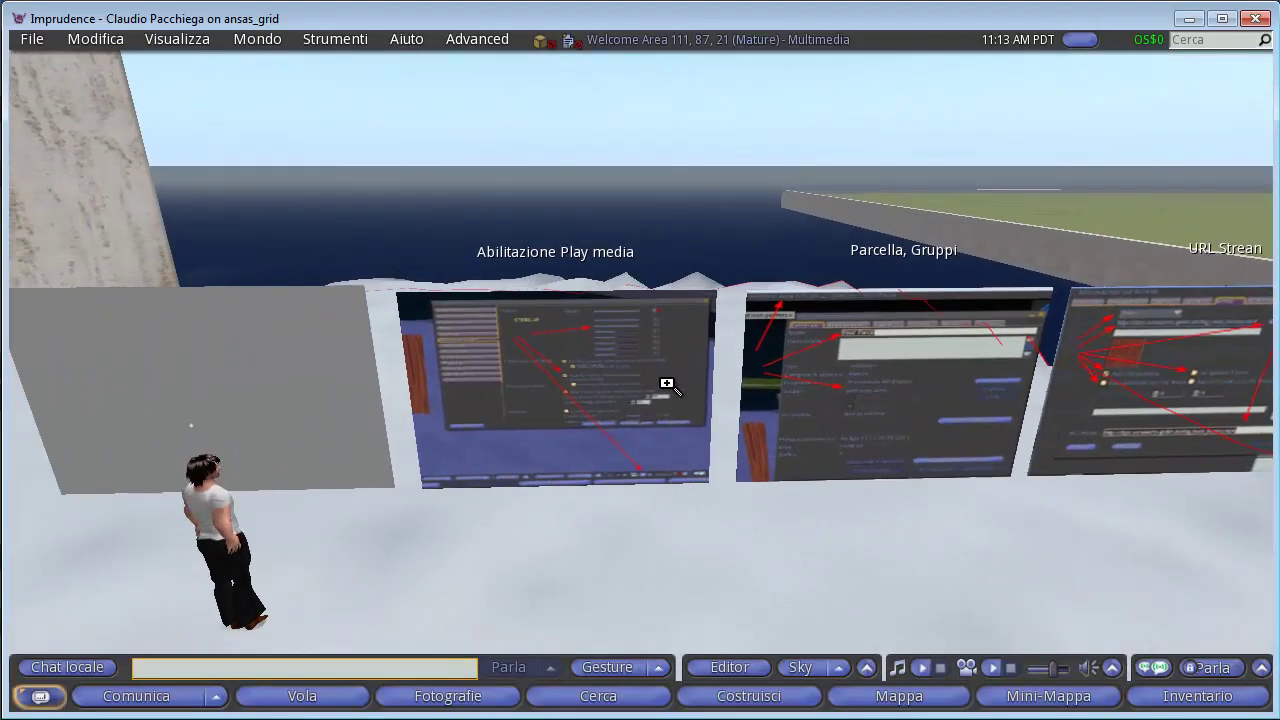
{"action": "key", "text": "Right"}
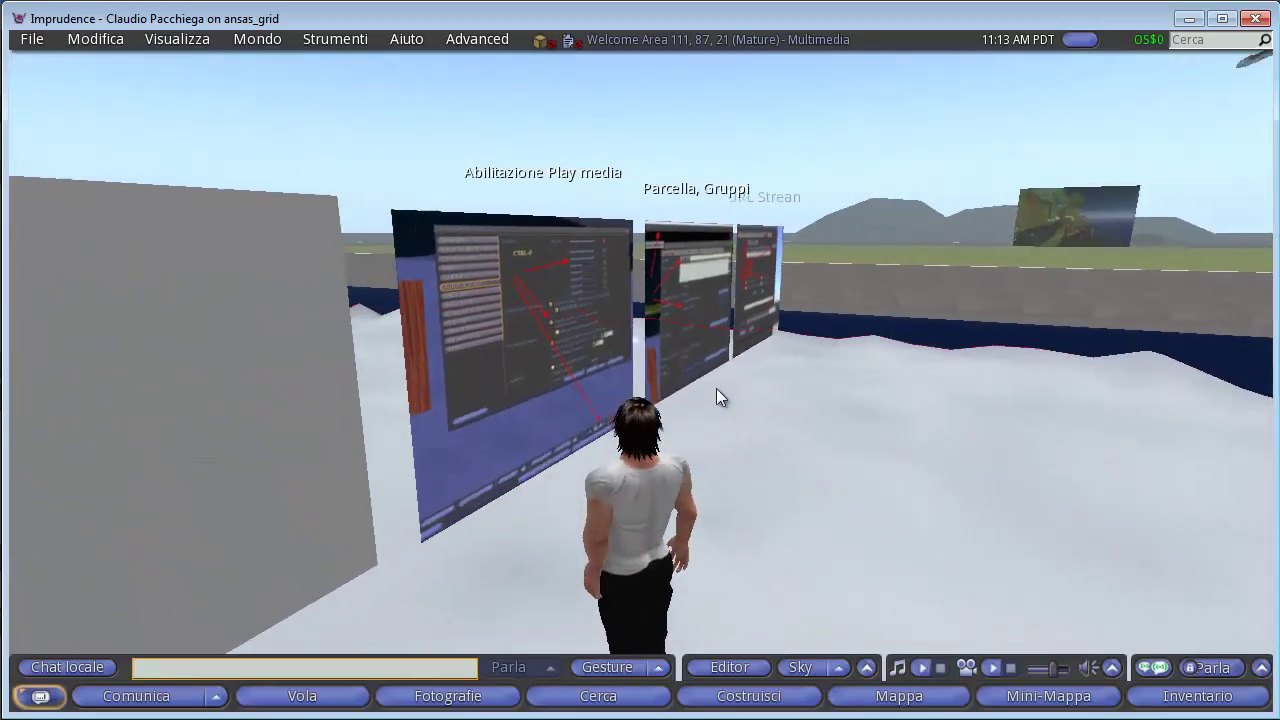
Walk to the panels, zoom in on the Parcella, Gruppi land-information screenshot, then pull back.
{"action": "key", "text": "Left"}
{"action": "key", "text": "Up"}
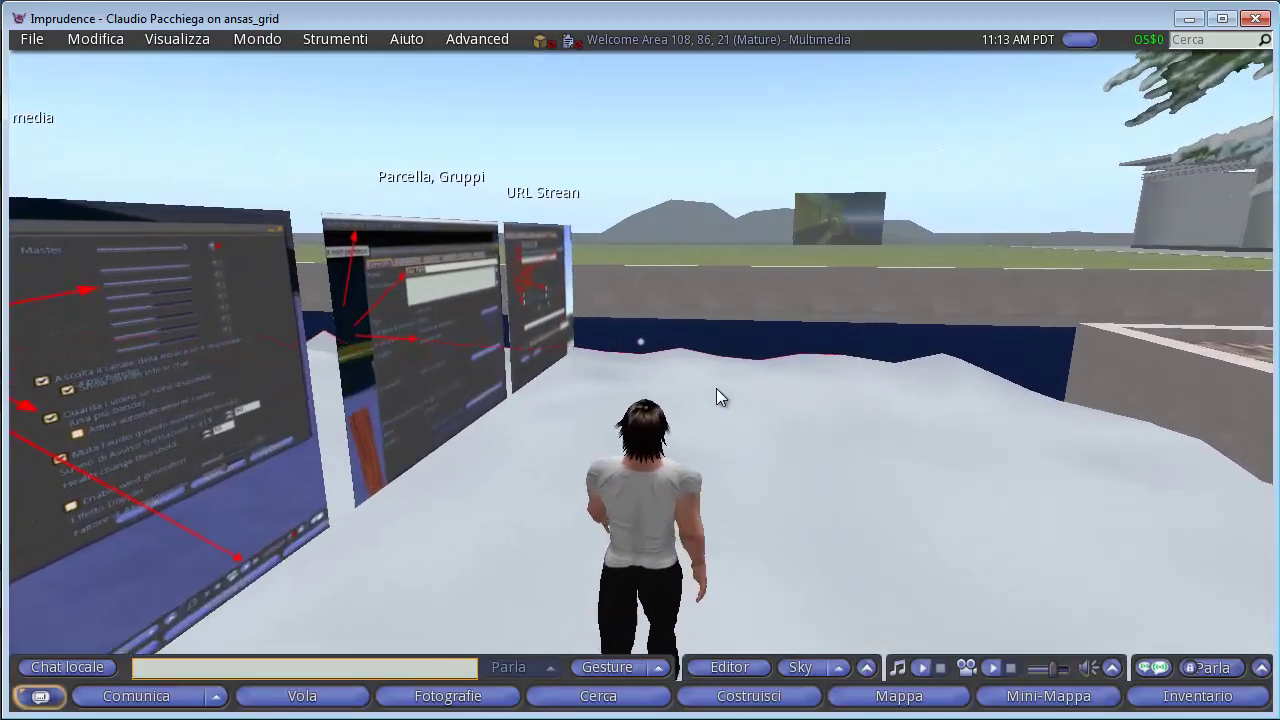
{"action": "key", "text": "Left"}
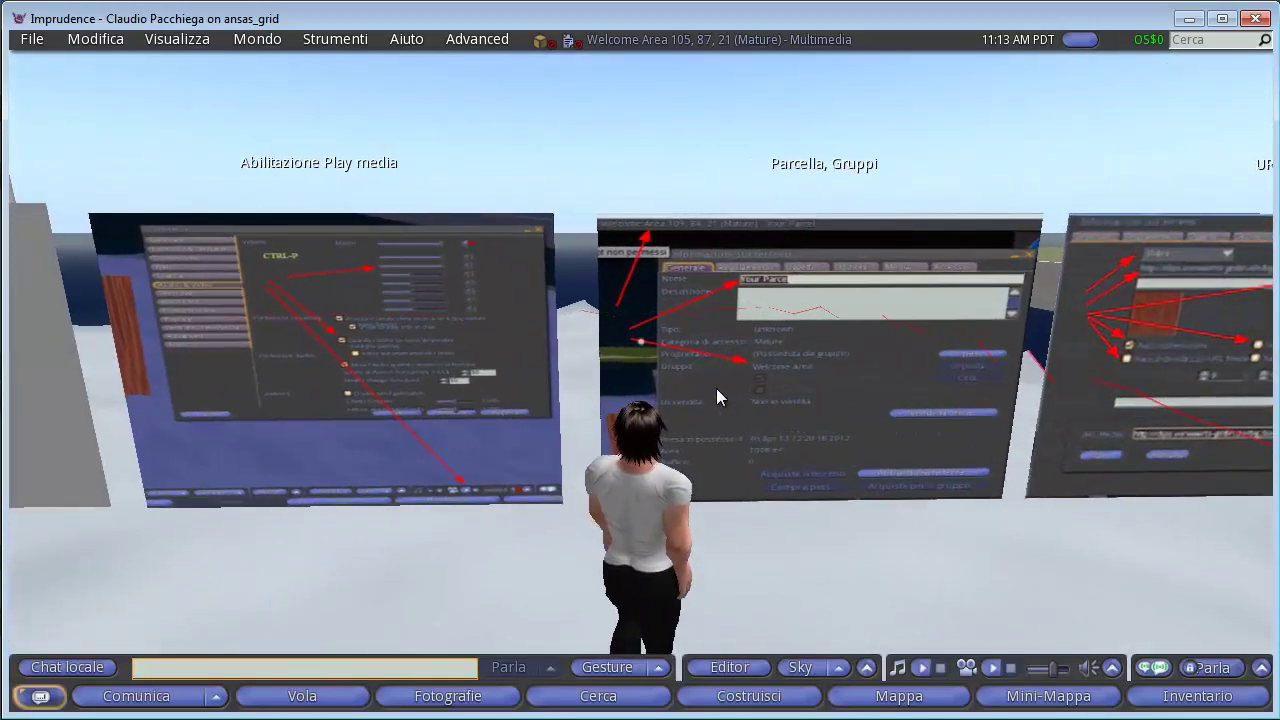
{"action": "left_click", "coordinate": [716, 397], "text": "alt"}
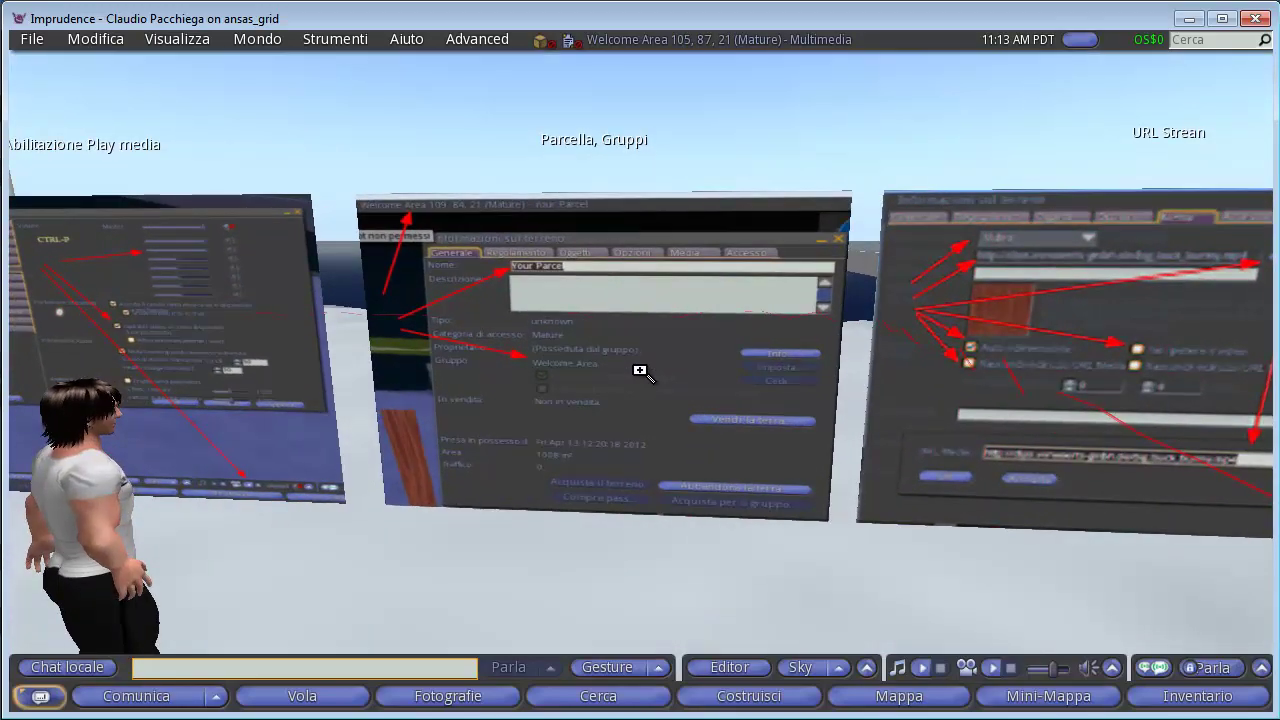
{"action": "left_click", "coordinate": [640, 370], "text": "alt"}
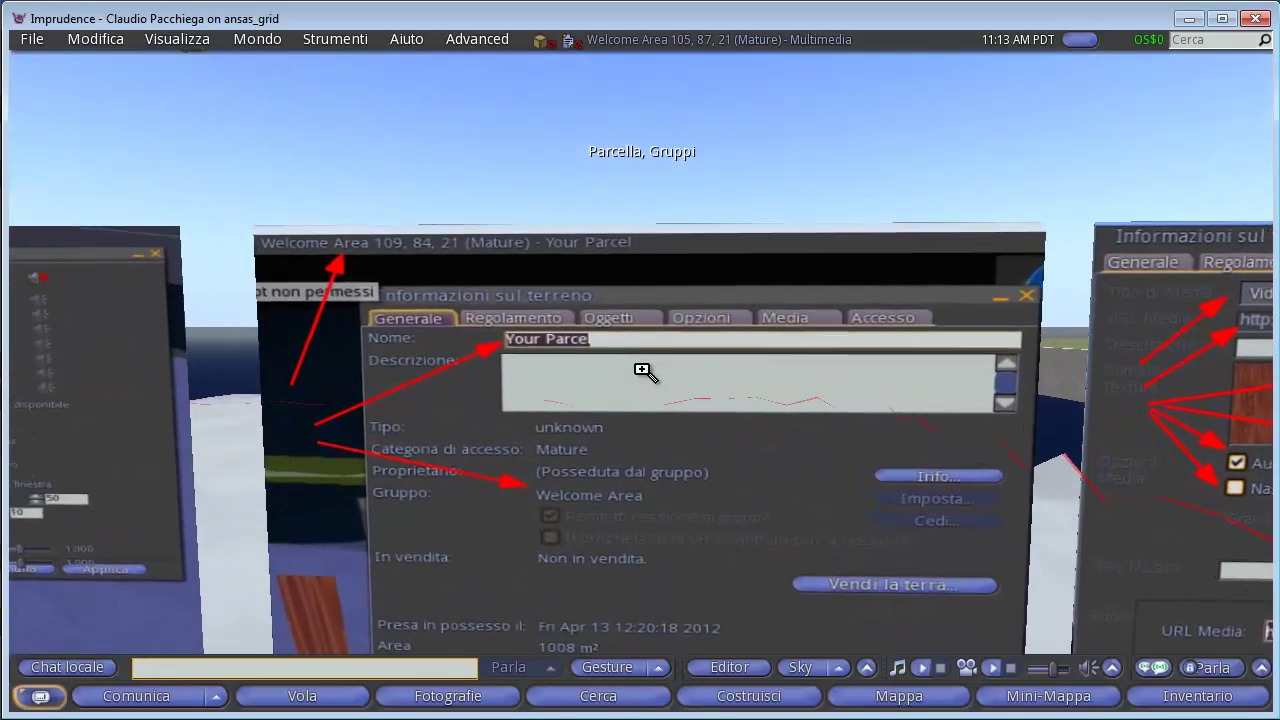
{"action": "scroll", "coordinate": [642, 374], "scroll_direction": "down", "scroll_amount": 3}
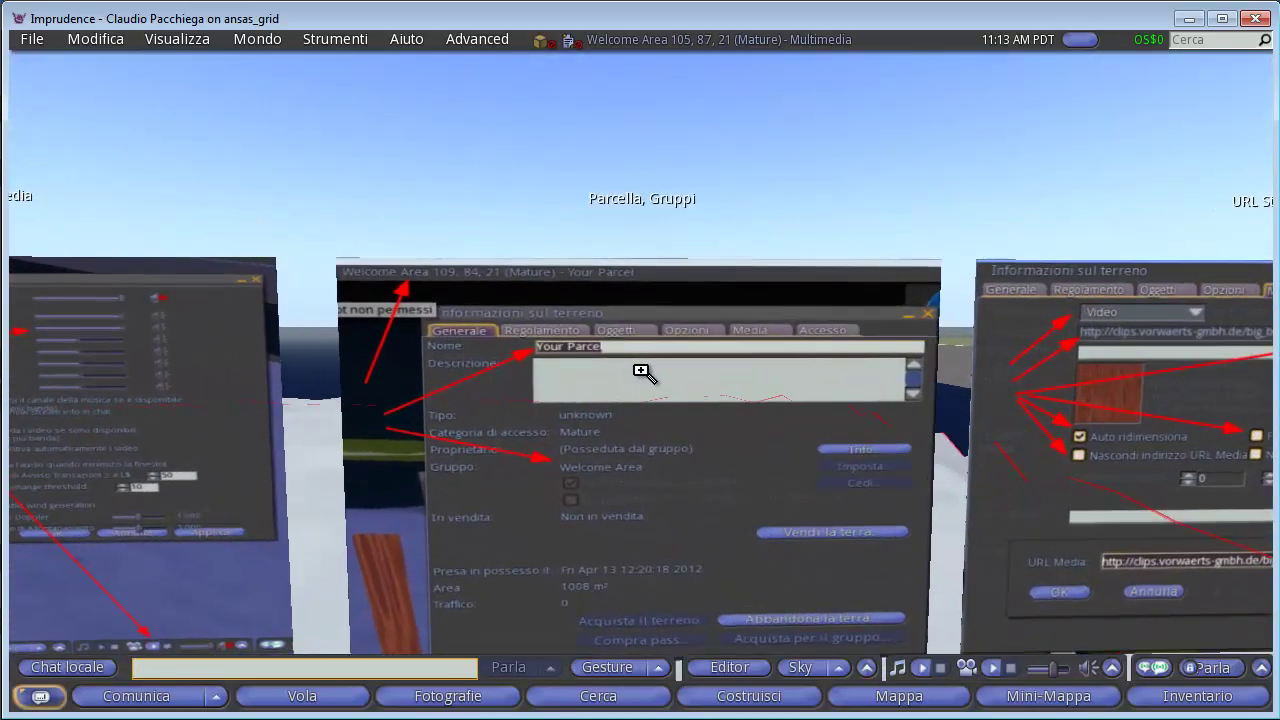
{"action": "scroll", "coordinate": [643, 373], "scroll_direction": "down", "scroll_amount": 2}
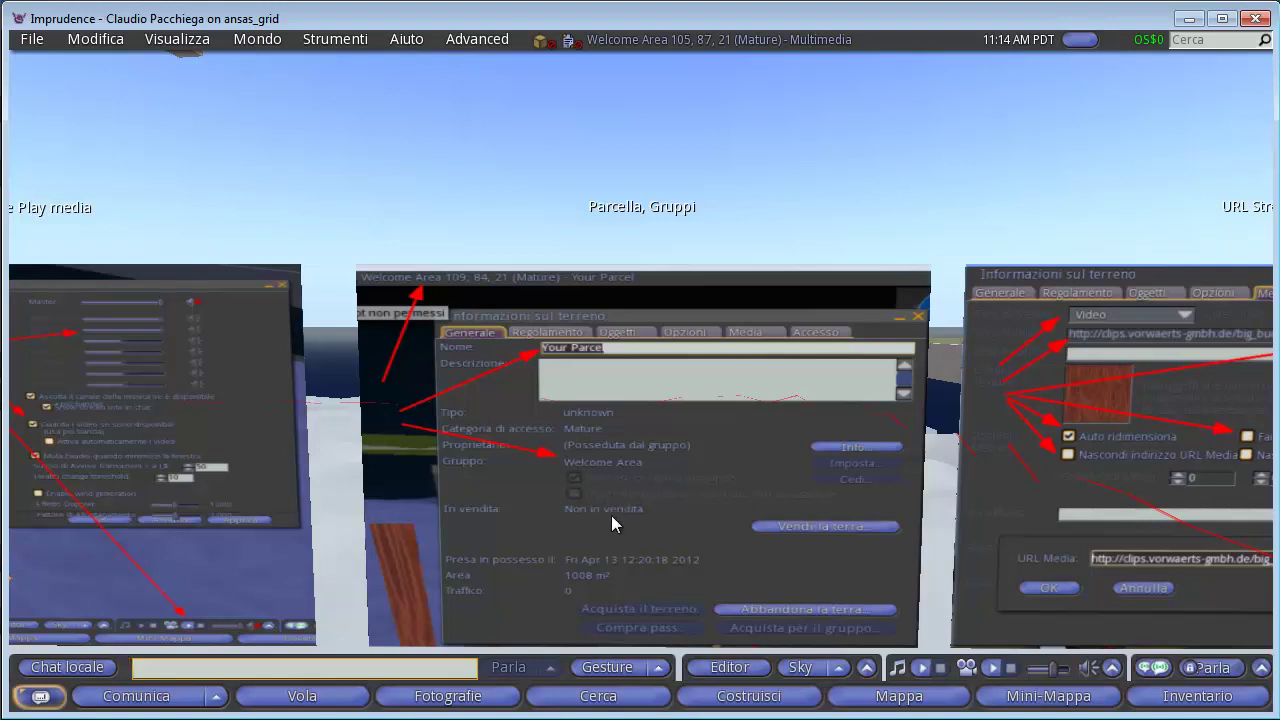
{"action": "mouse_move", "coordinate": [606, 522]}
{"action": "scroll", "coordinate": [606, 505], "scroll_direction": "down", "scroll_amount": 5}
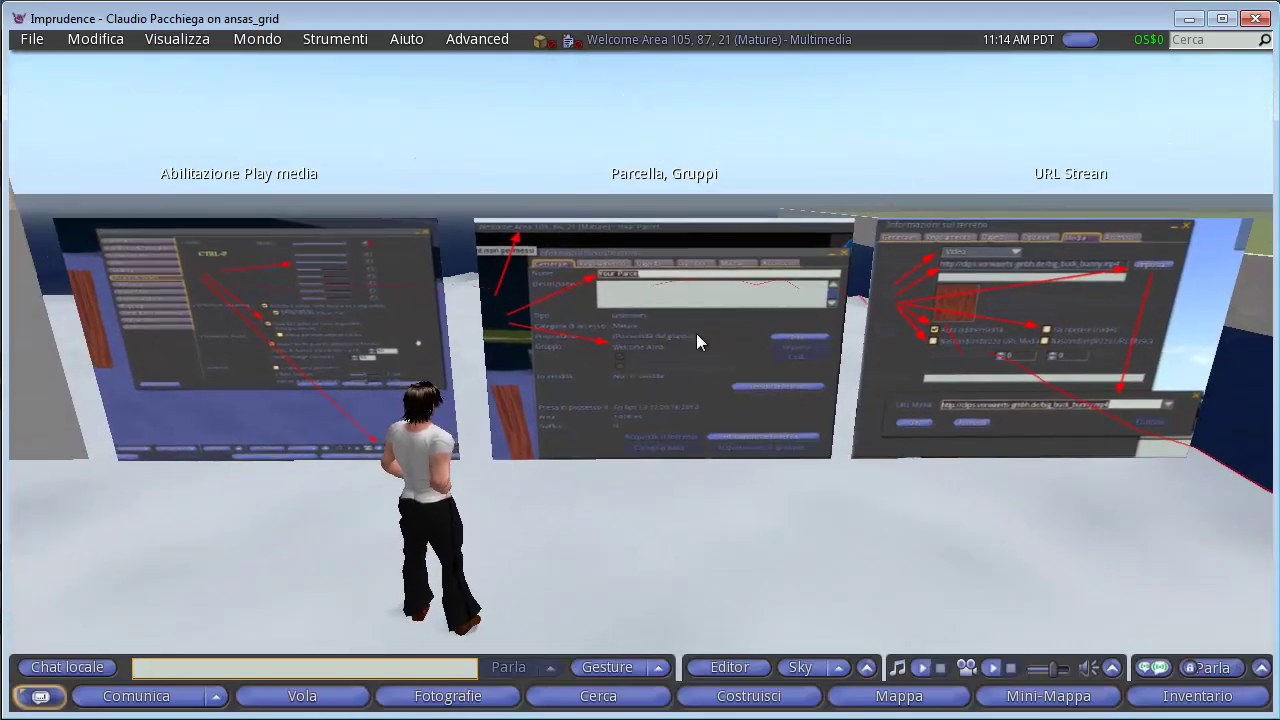
Turn the avatar past the panels and hide the red property boundary lines.
{"action": "key", "text": "Right"}
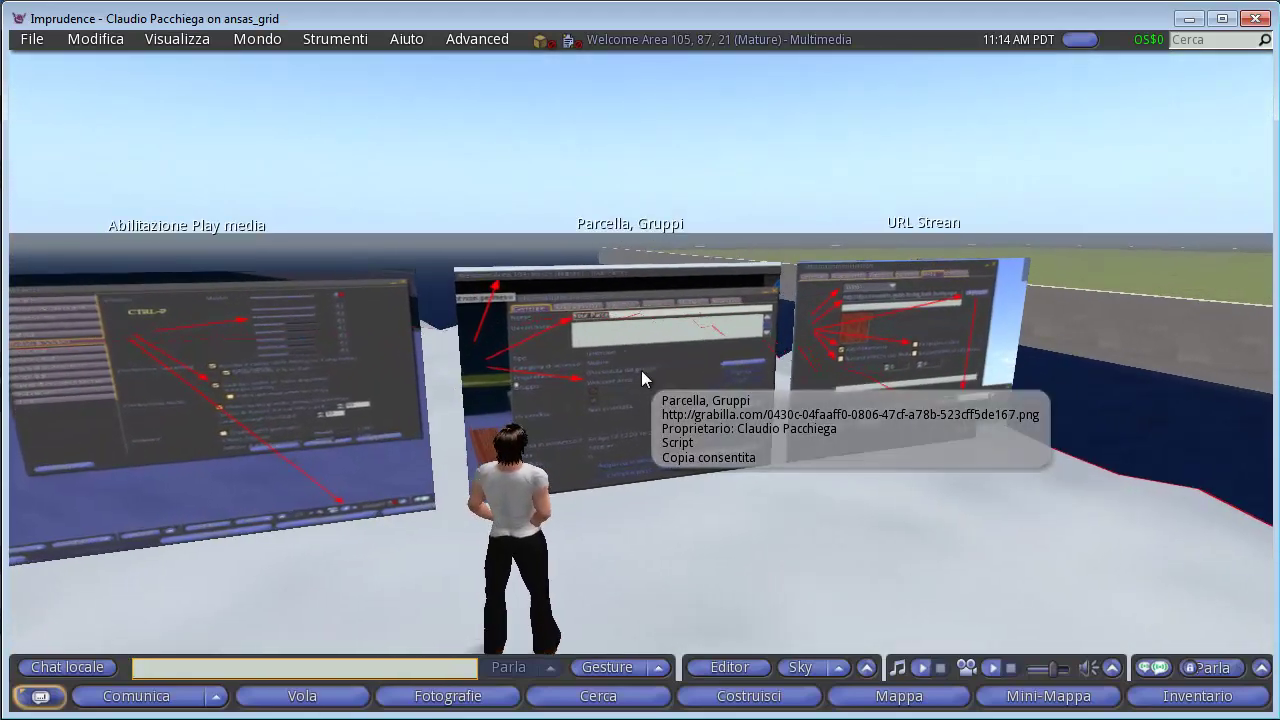
{"action": "key", "text": "Right"}
{"action": "key", "text": "Left"}
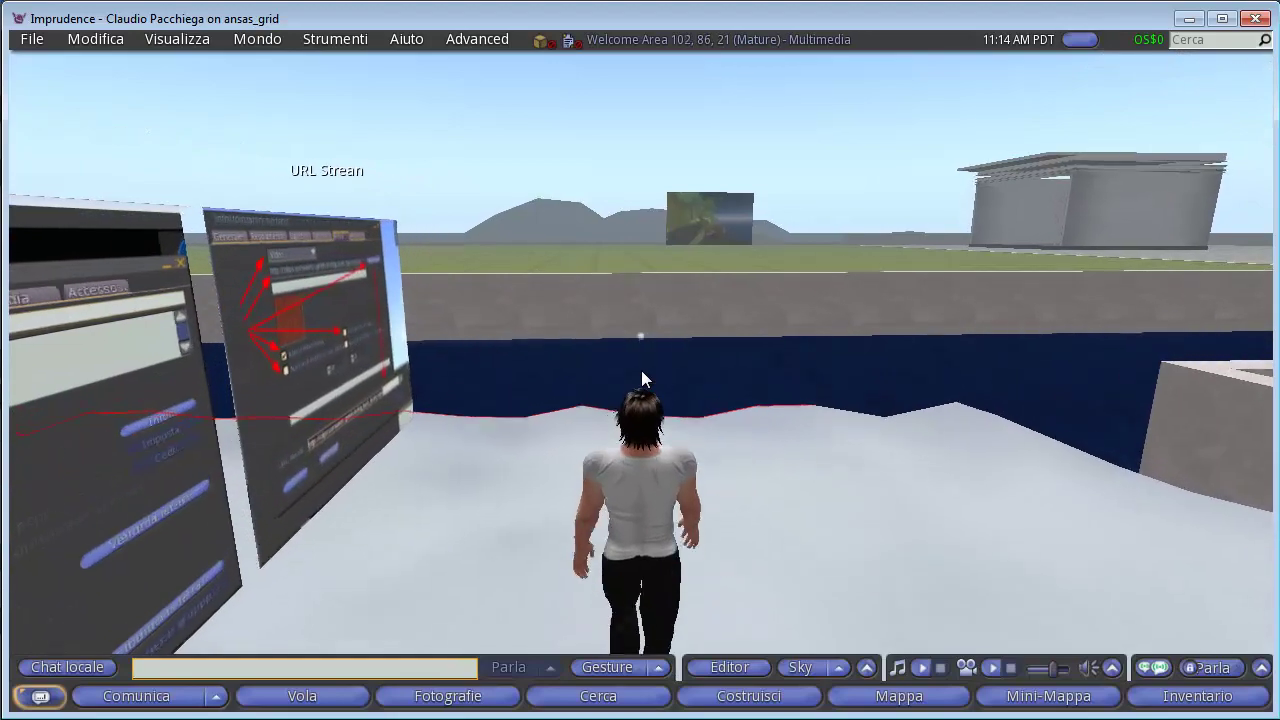
{"action": "key", "text": "Right"}
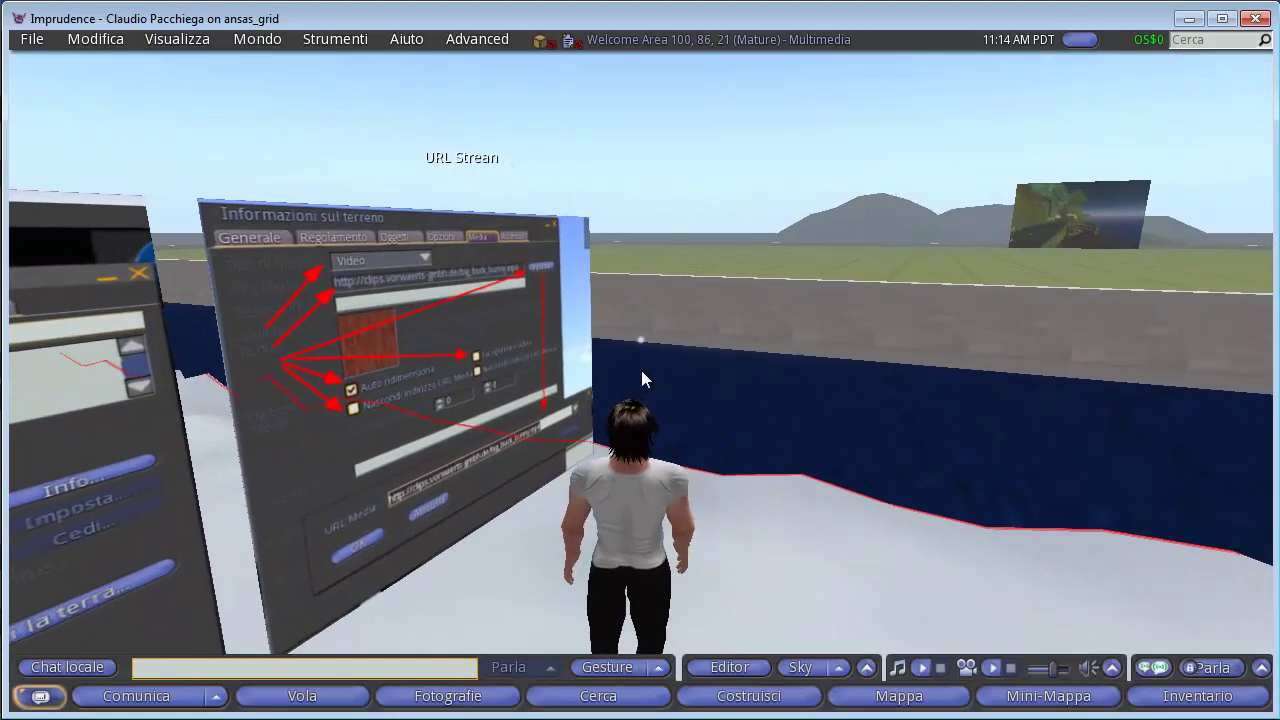
{"action": "key", "text": "Right"}
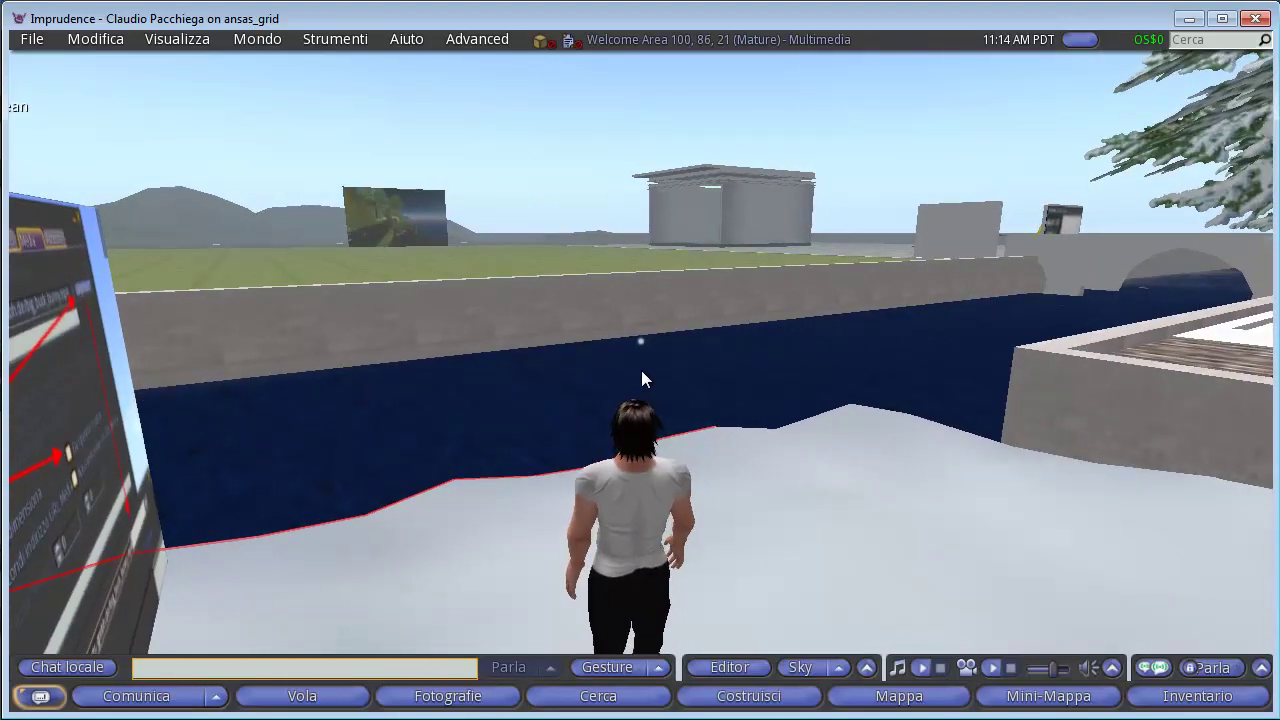
{"action": "left_click", "coordinate": [182, 40]}
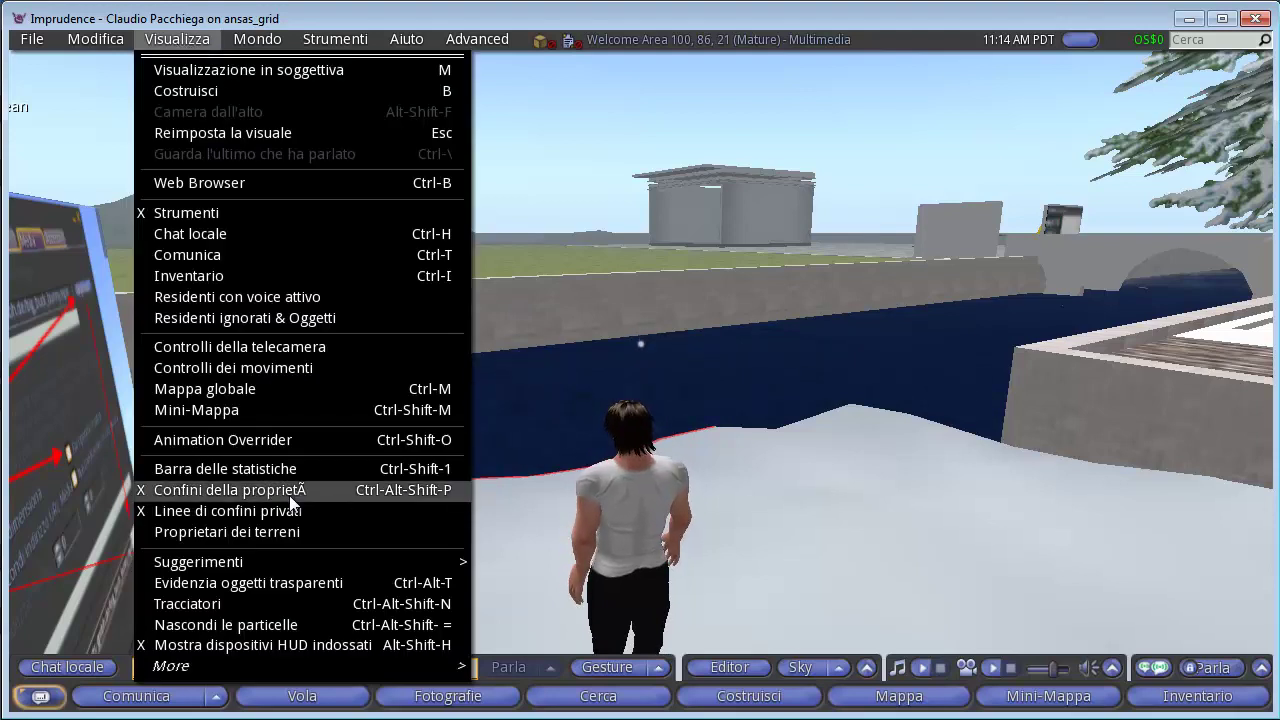
{"action": "left_click", "coordinate": [788, 545]}
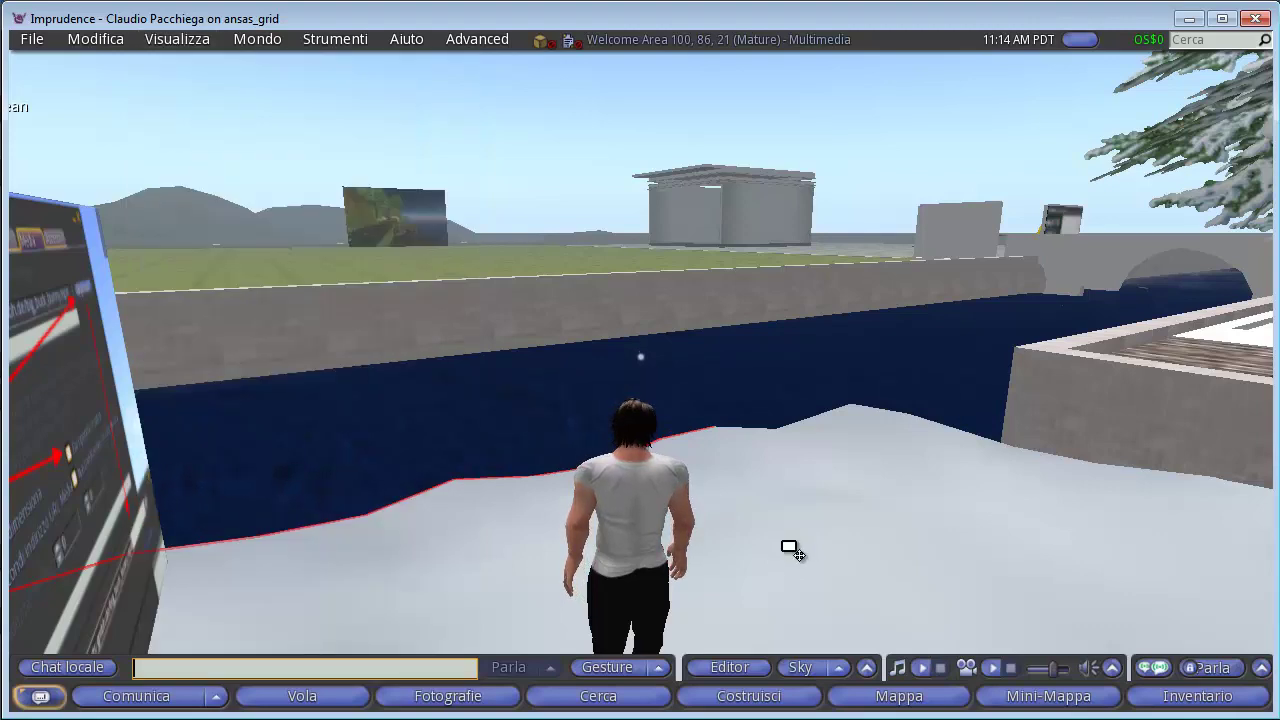
{"action": "key", "text": "ctrl+alt+shift+p"}
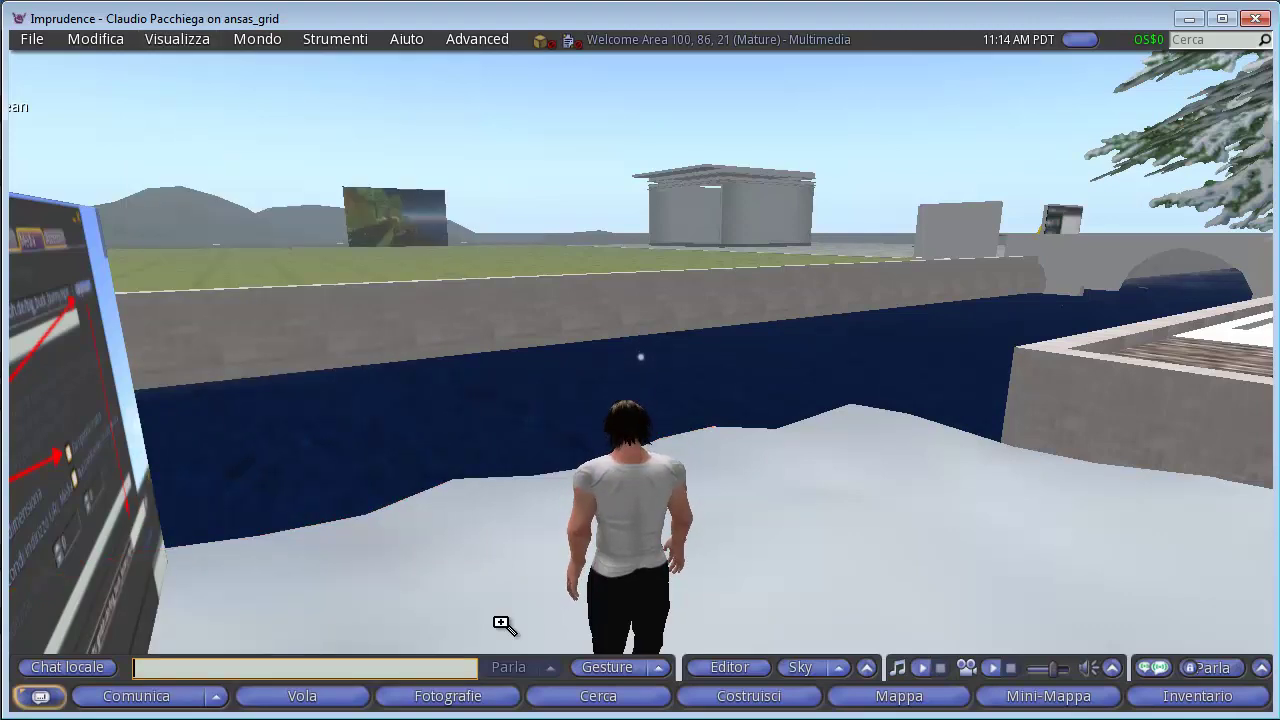
Zoom in on the land-information media panel, then walk to the grey panel and open the land's Media settings.
{"action": "left_click_drag", "start_coordinate": [497, 623], "coordinate": [583, 193]}
{"action": "left_click", "coordinate": [583, 193], "text": "alt"}
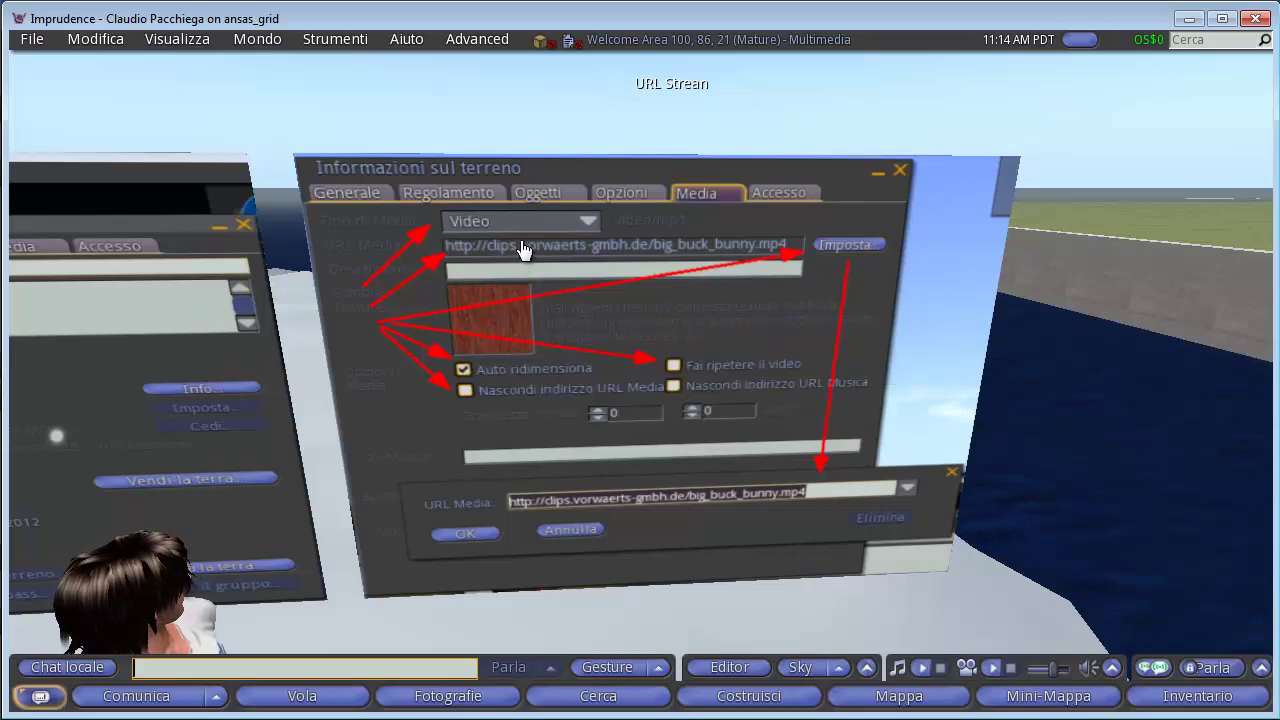
{"action": "key", "text": "Escape"}
{"action": "key", "text": "Left"}
{"action": "key", "text": "Up"}
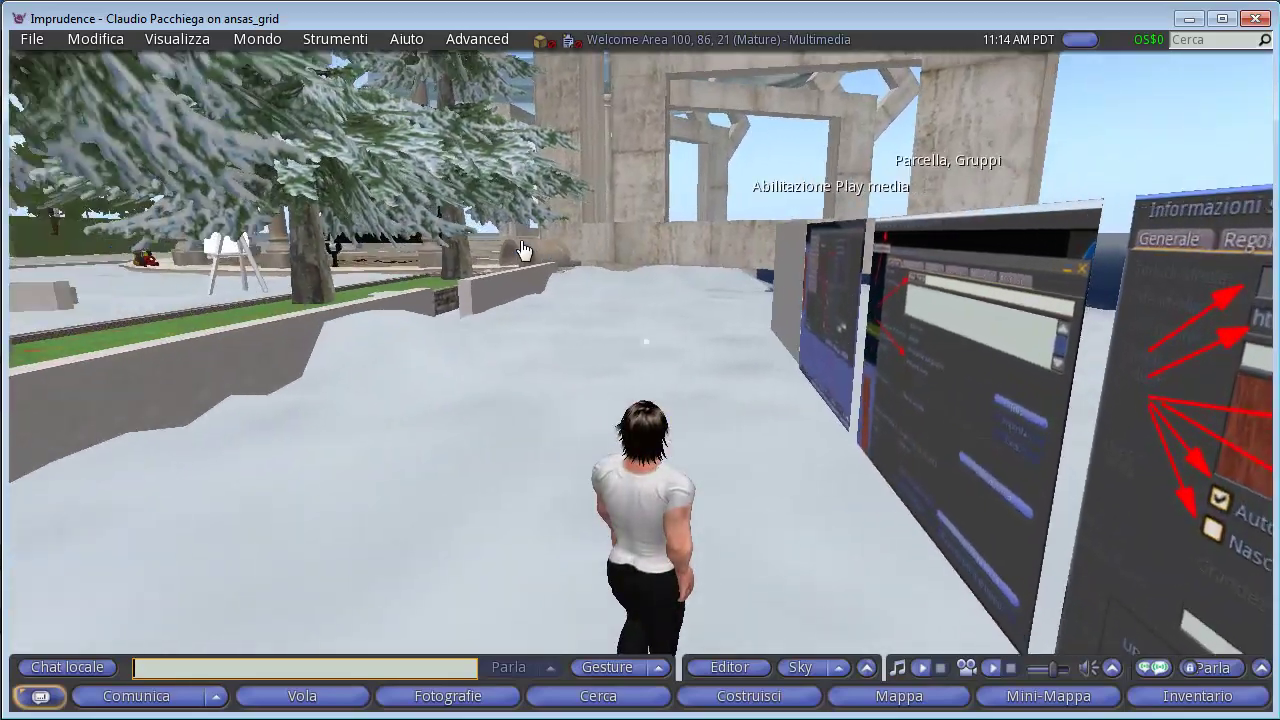
{"action": "key", "text": "Right"}
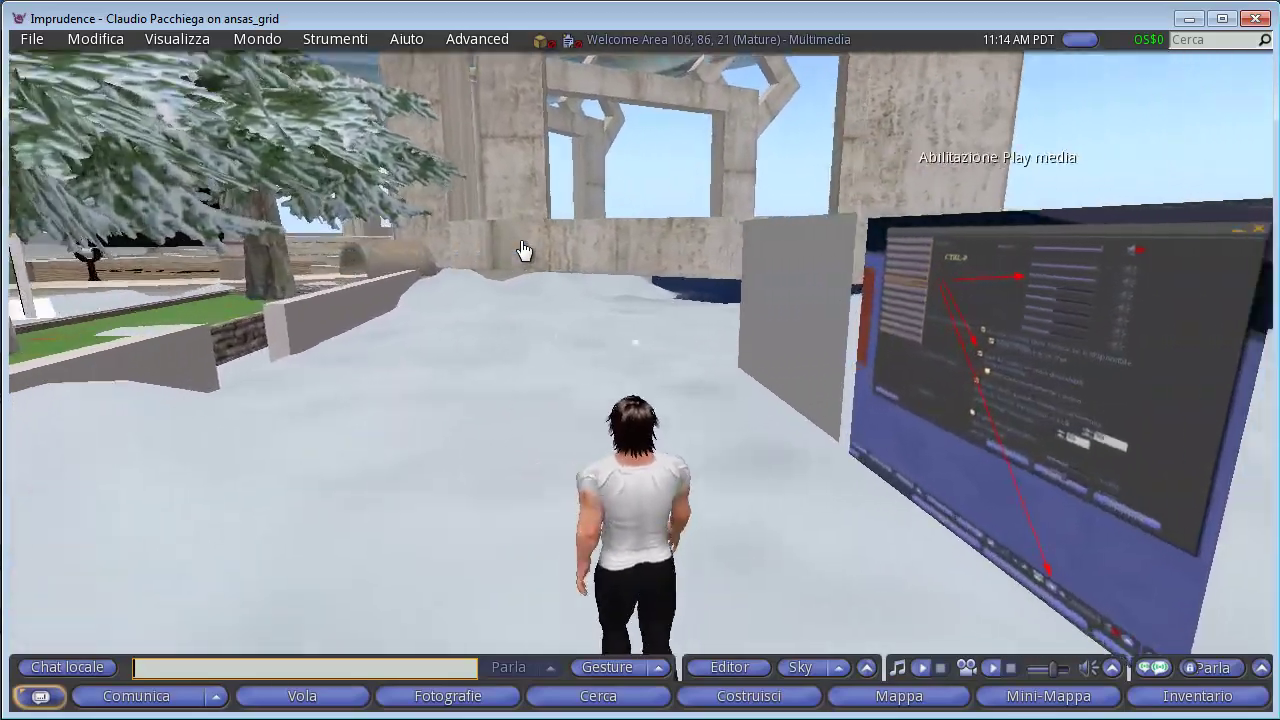
{"action": "key", "text": "Left"}
{"action": "key", "text": "Right"}
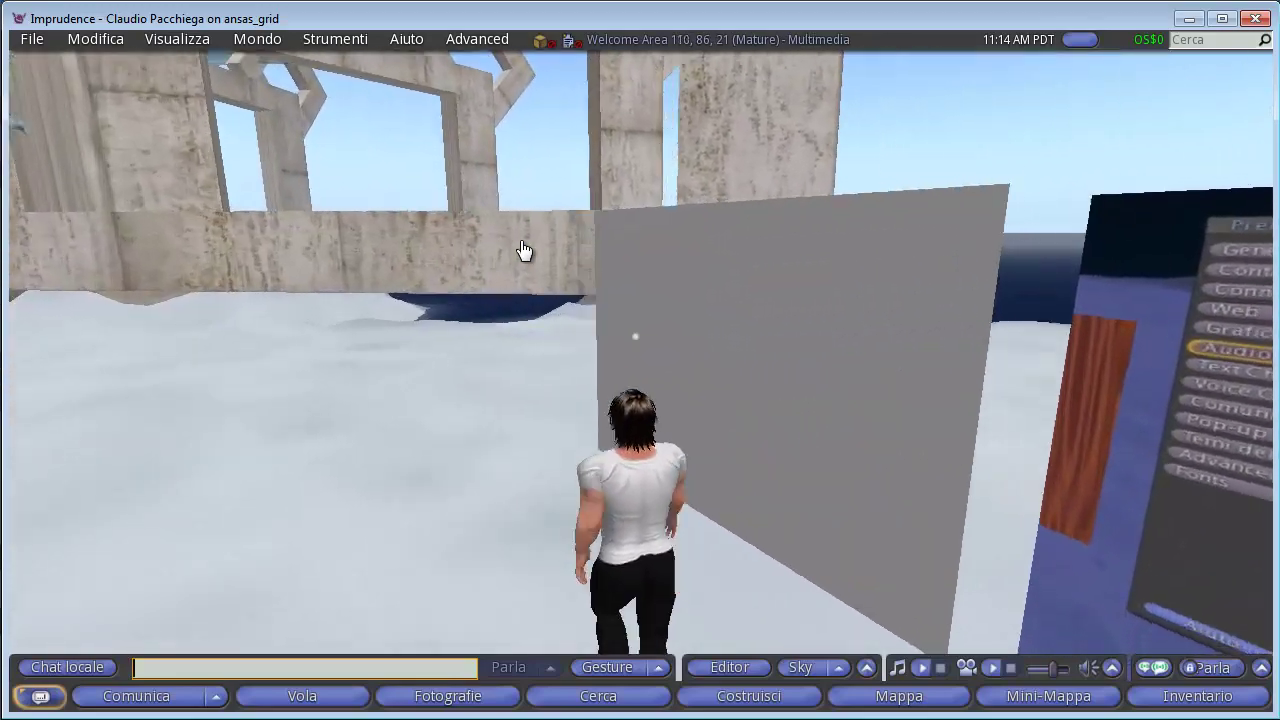
{"action": "left_click", "coordinate": [703, 41]}
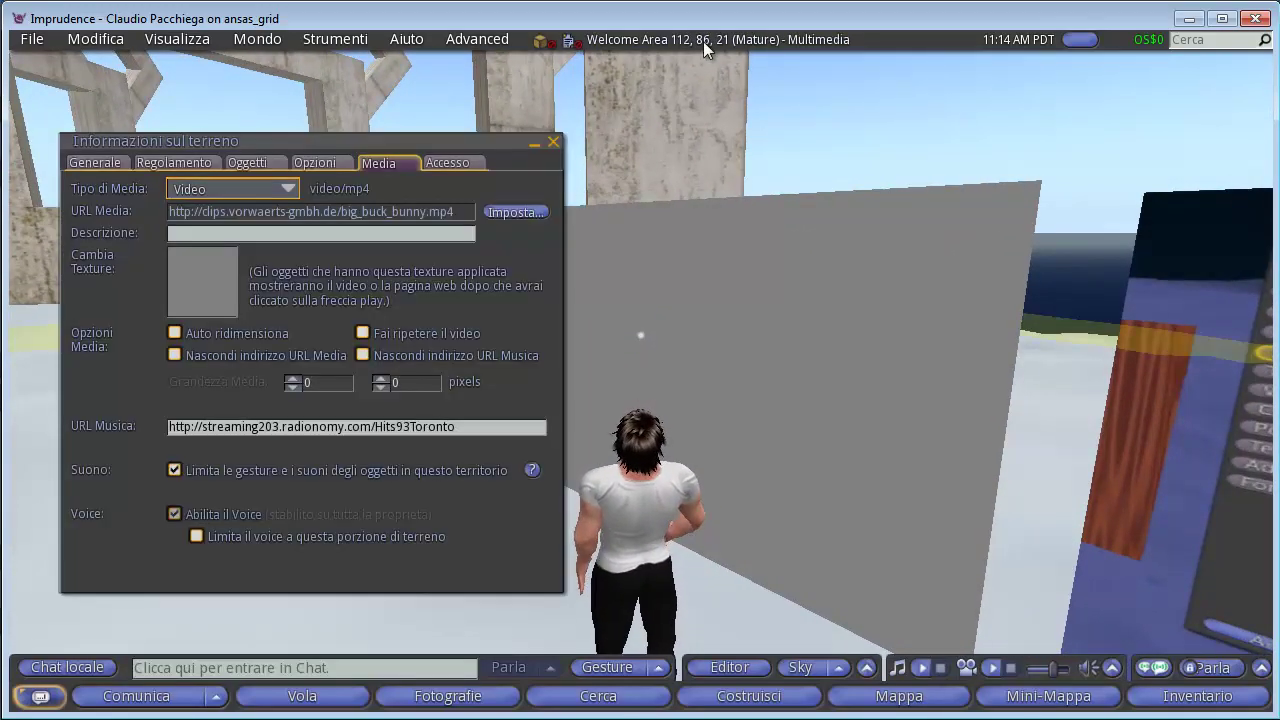
Switch the parcel's Tipo di Media from Video to Immagine.
{"action": "left_click", "coordinate": [224, 187]}
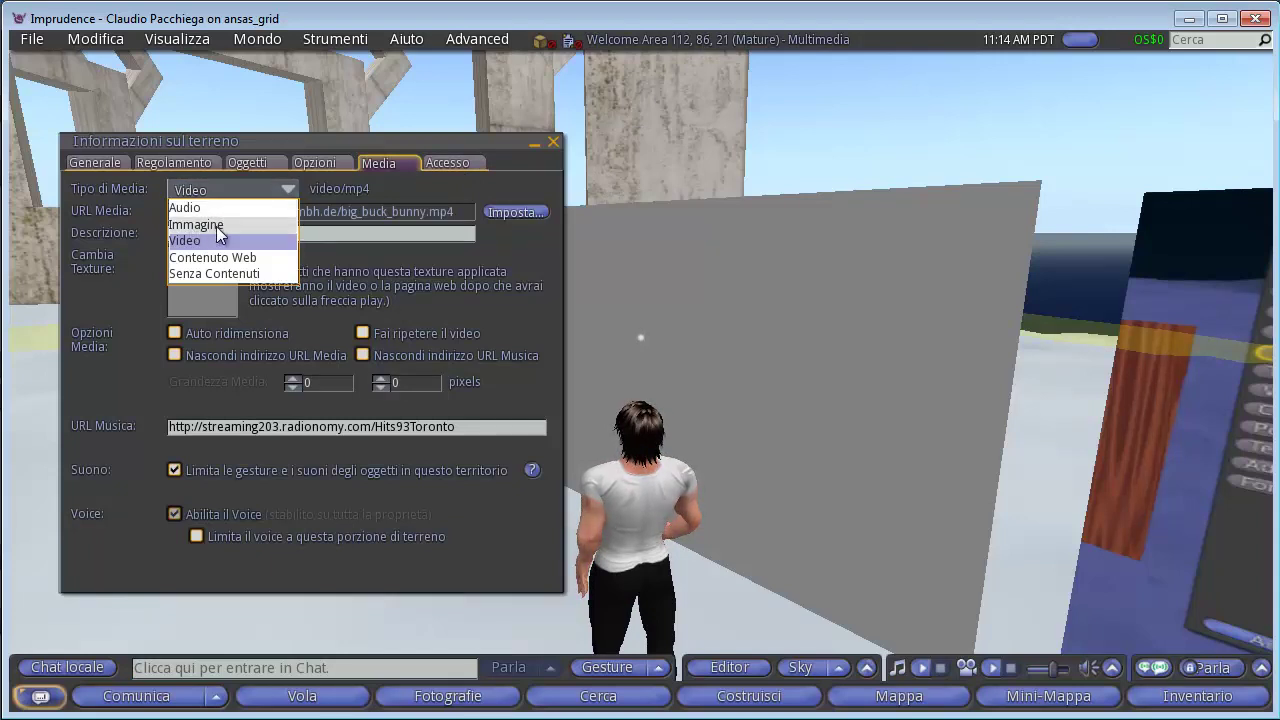
{"action": "left_click", "coordinate": [220, 226]}
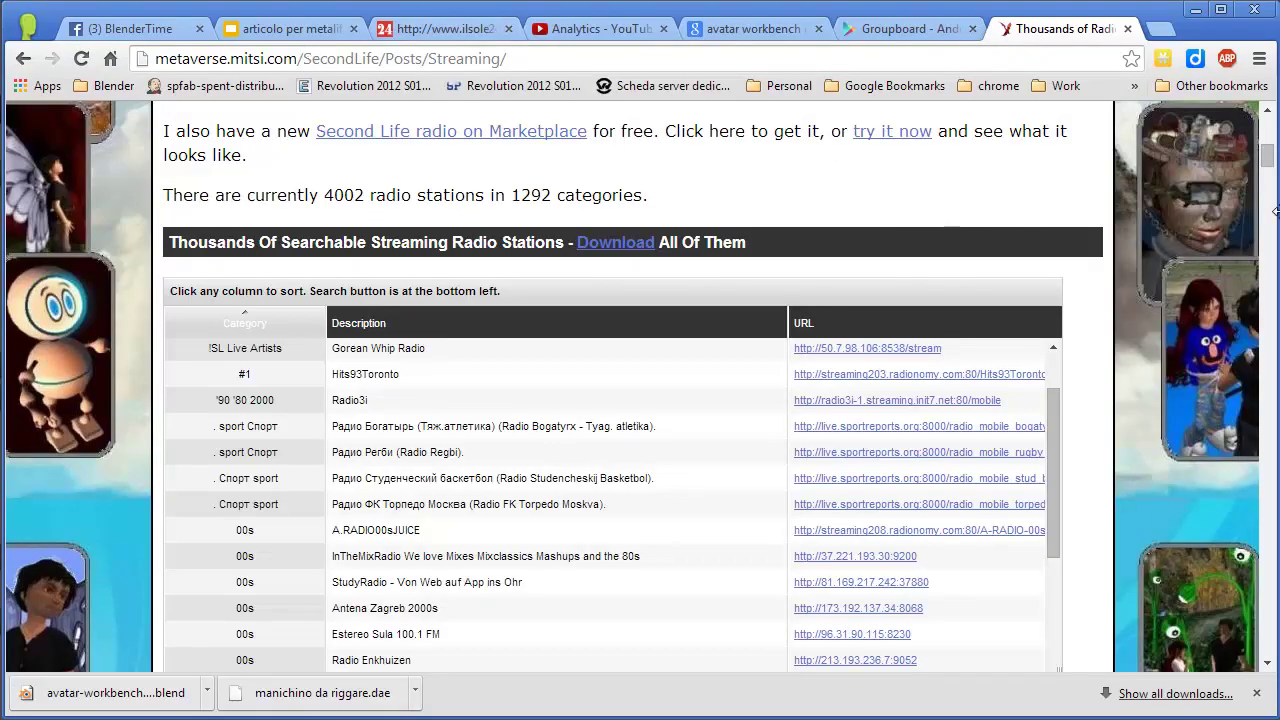
Search Google for 'rosa' and browse the rose picture results.
{"action": "left_click_drag", "start_coordinate": [1268, 163], "coordinate": [1268, 133]}
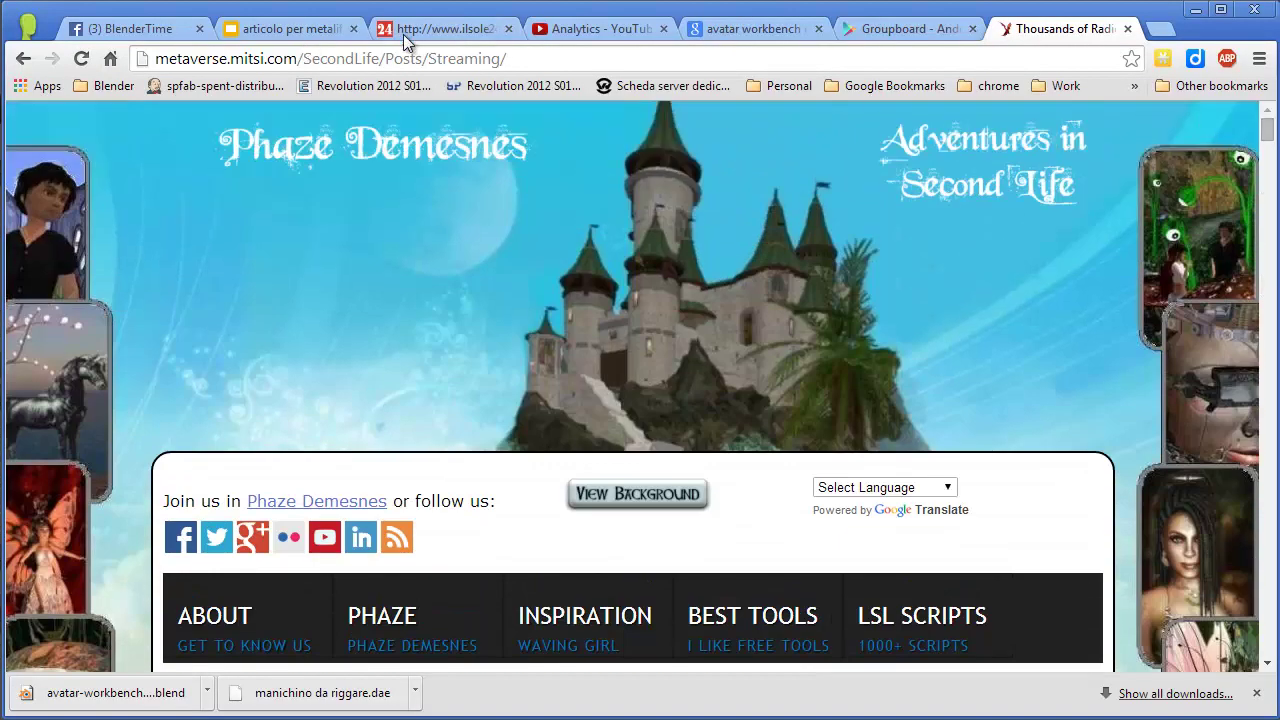
{"action": "left_click", "coordinate": [423, 54]}
{"action": "type", "text": "rosa"}
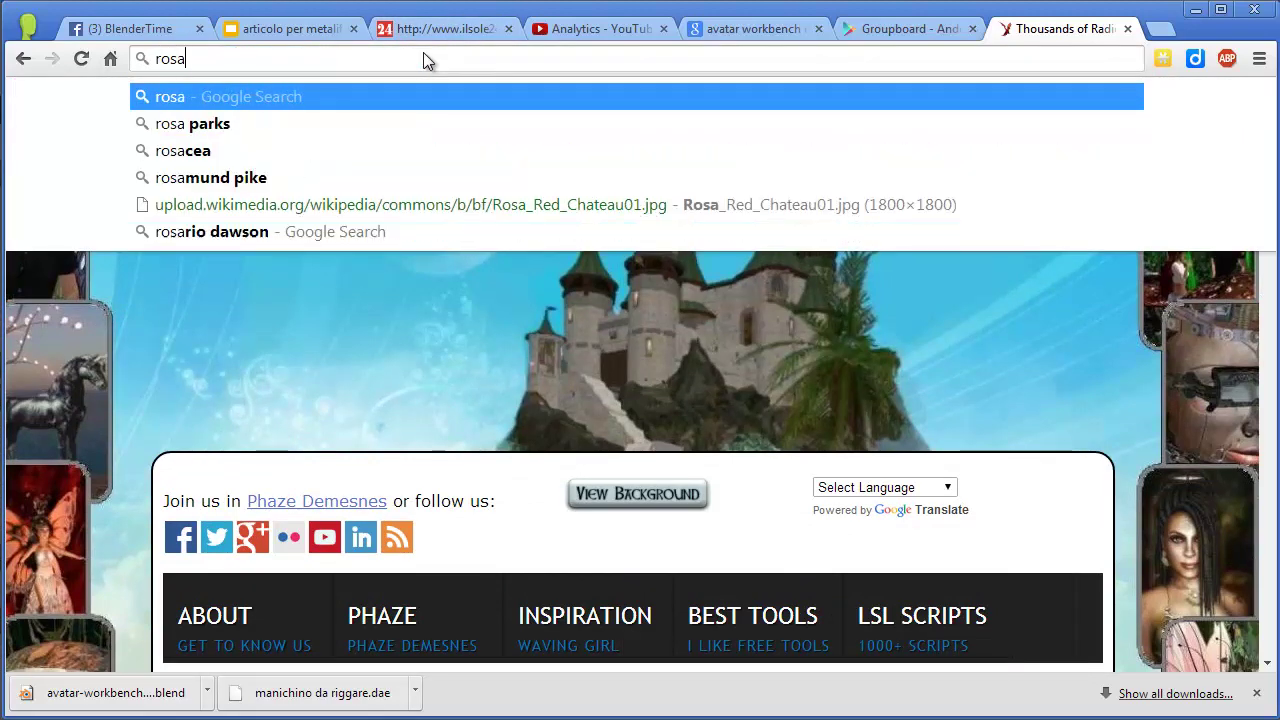
{"action": "key", "text": "Return"}
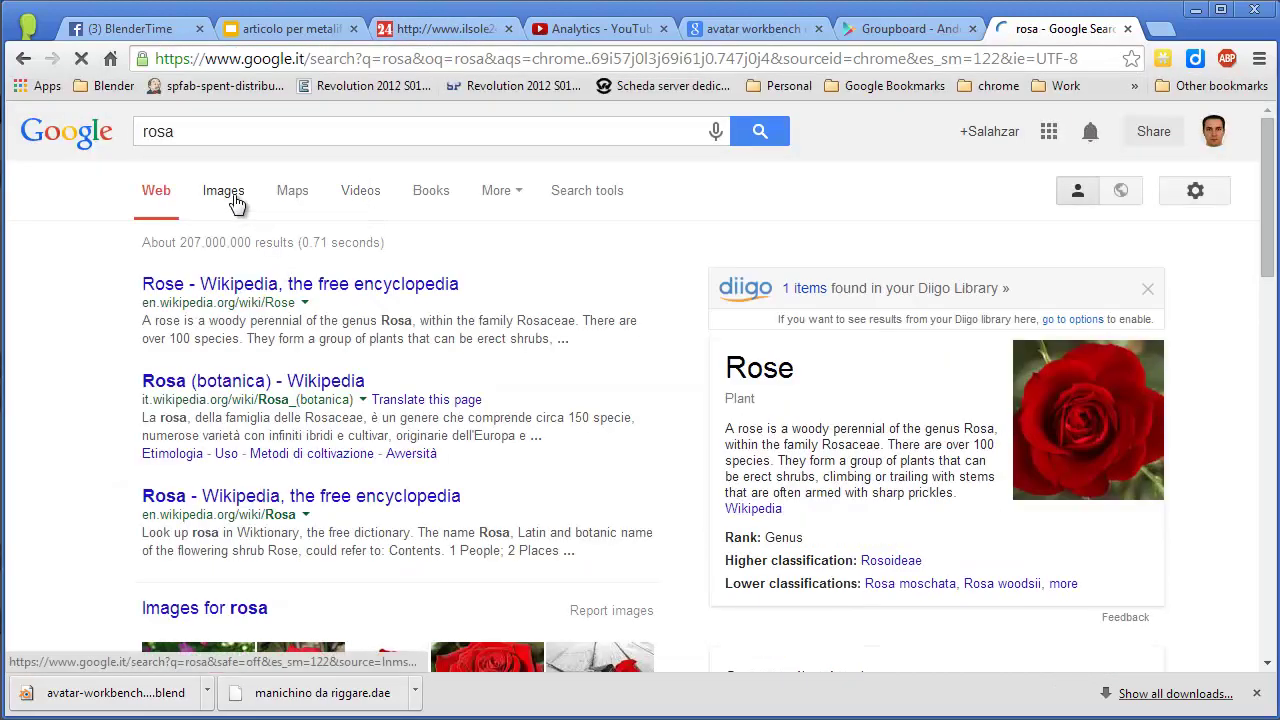
{"action": "left_click", "coordinate": [1051, 434]}
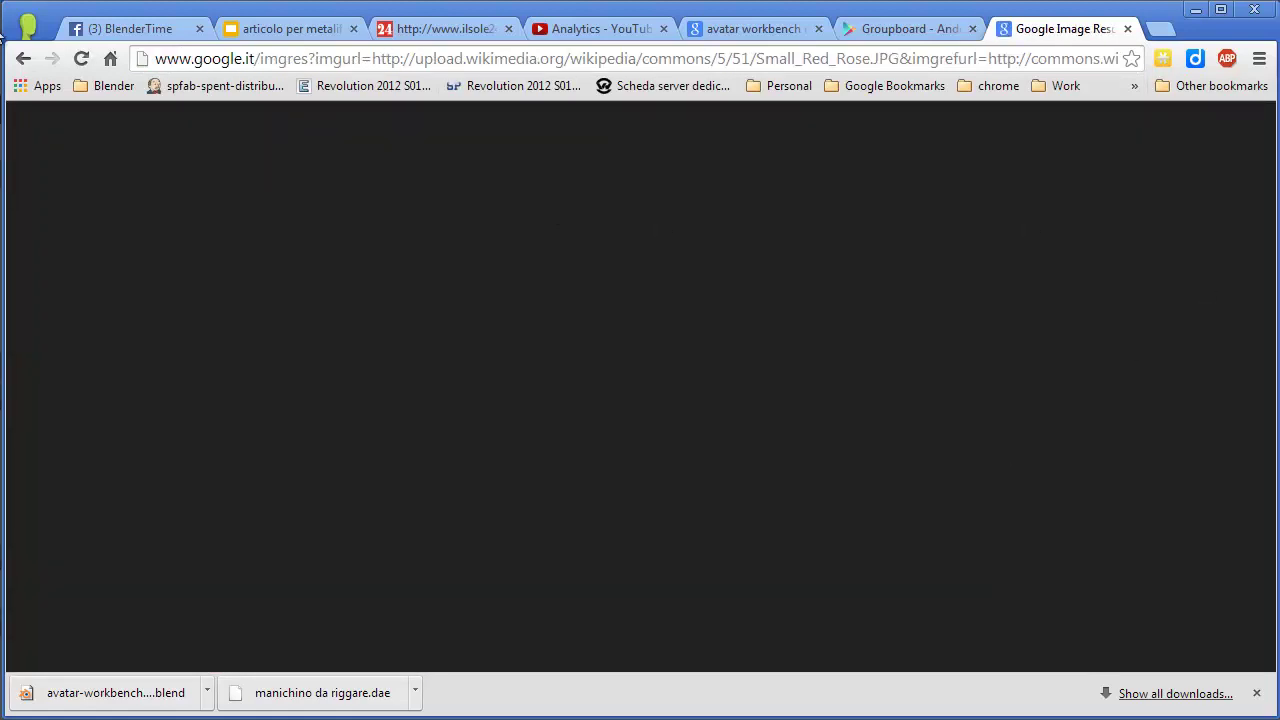
{"action": "left_click", "coordinate": [24, 58]}
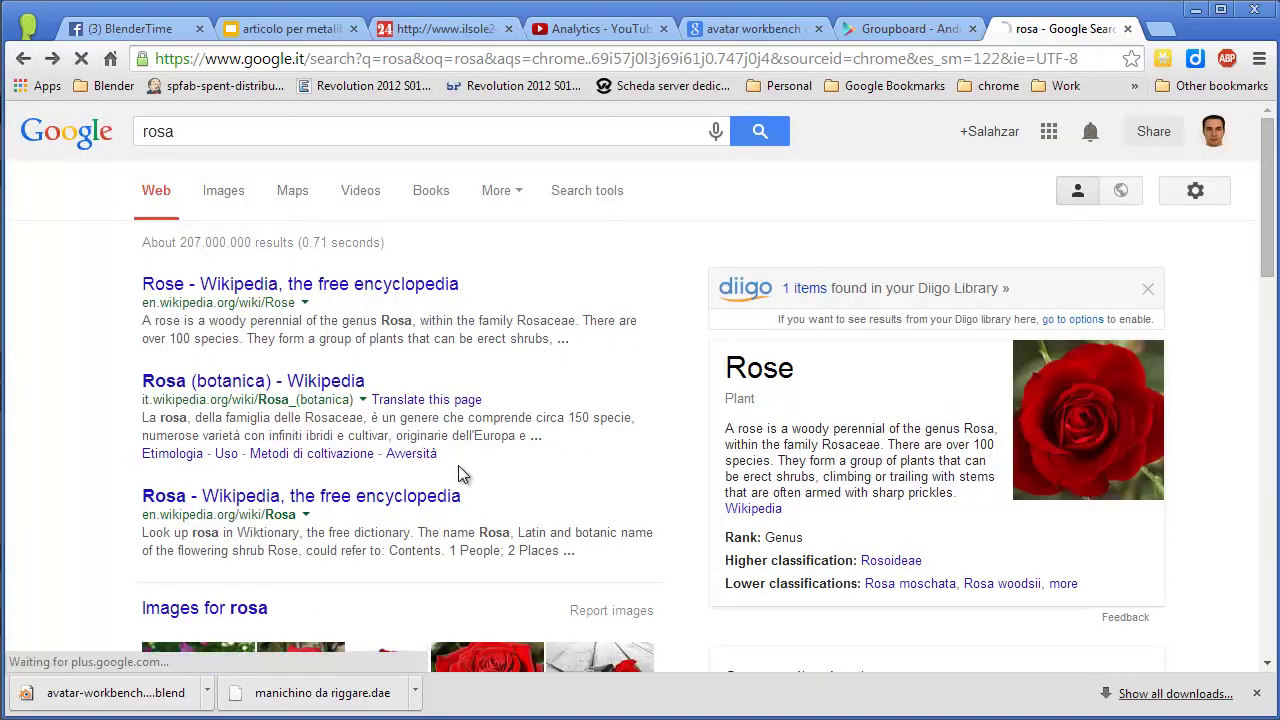
{"action": "scroll", "coordinate": [207, 632], "scroll_direction": "down", "scroll_amount": 1}
Open the pink rose's full-size Rosa_chinensis.jpg image and copy its image URL.
{"action": "left_click", "coordinate": [201, 590]}
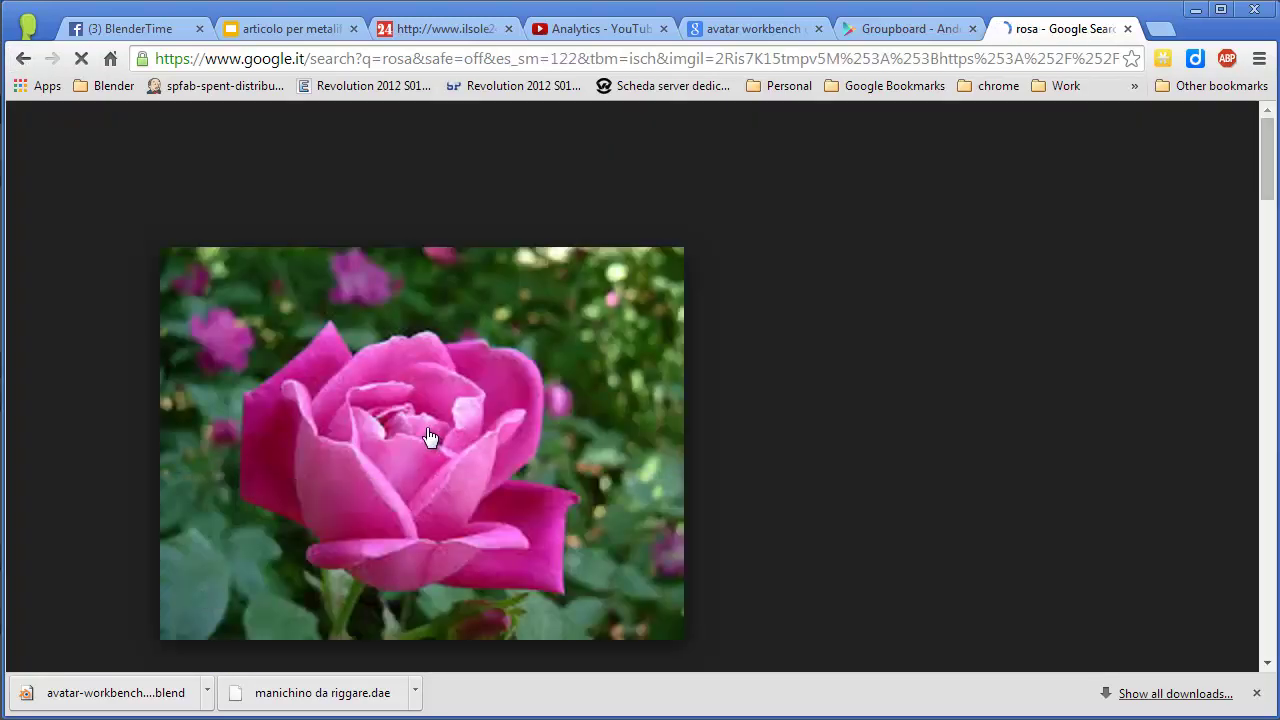
{"action": "right_click", "coordinate": [427, 429]}
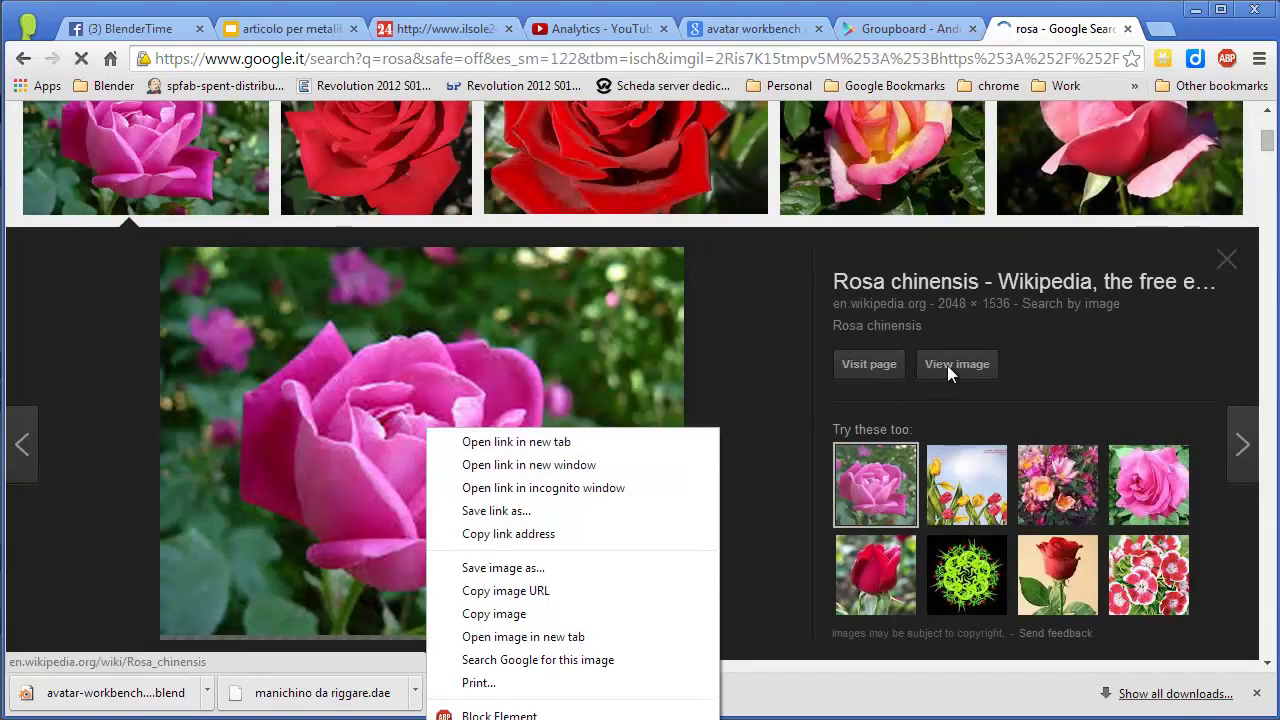
{"action": "left_click", "coordinate": [964, 366]}
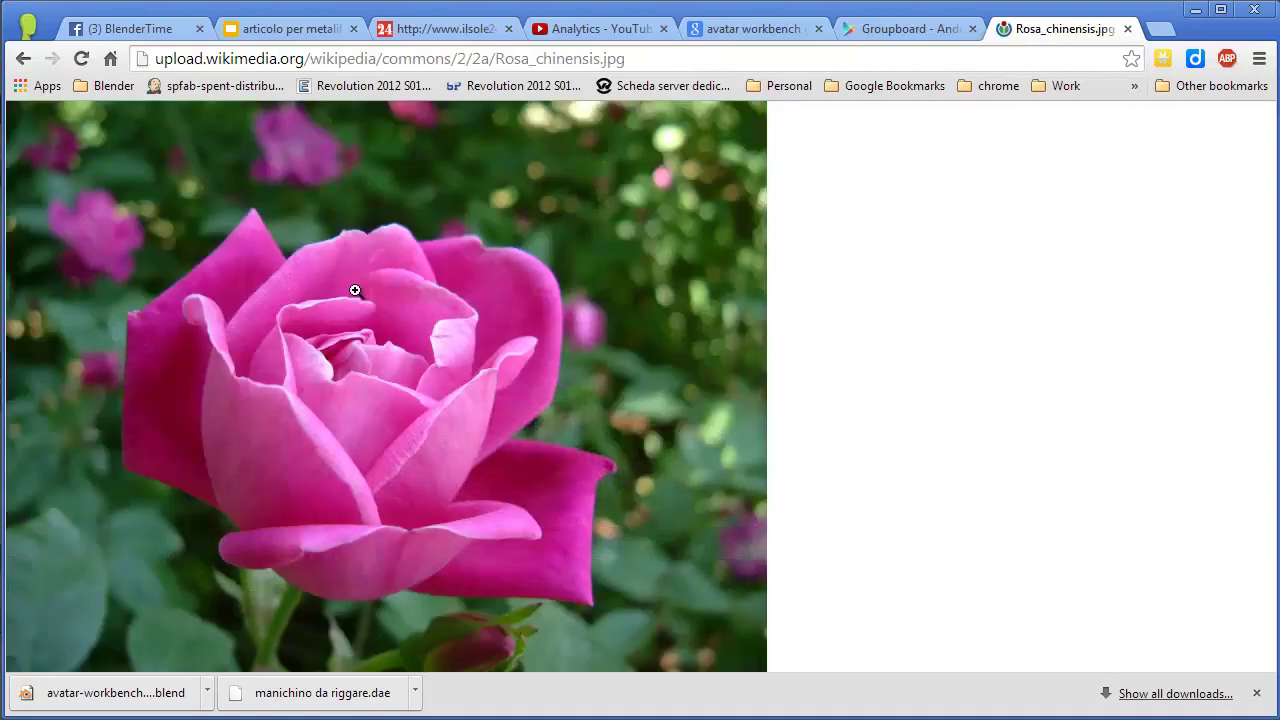
{"action": "right_click", "coordinate": [354, 287]}
{"action": "left_click", "coordinate": [420, 328]}
Paste the Rosa_chinensis.jpg wikimedia address as the parcel media URL and play it on the panel.
{"action": "key", "text": "alt+Tab"}
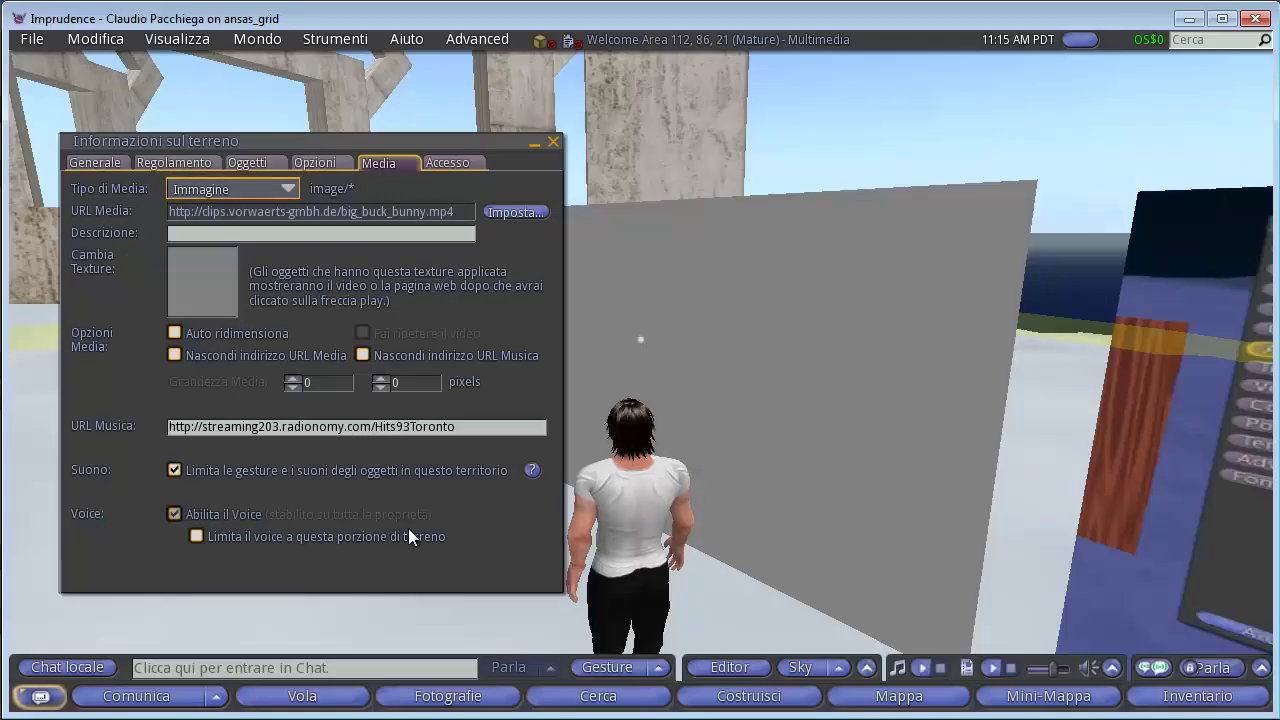
{"action": "left_click", "coordinate": [515, 212]}
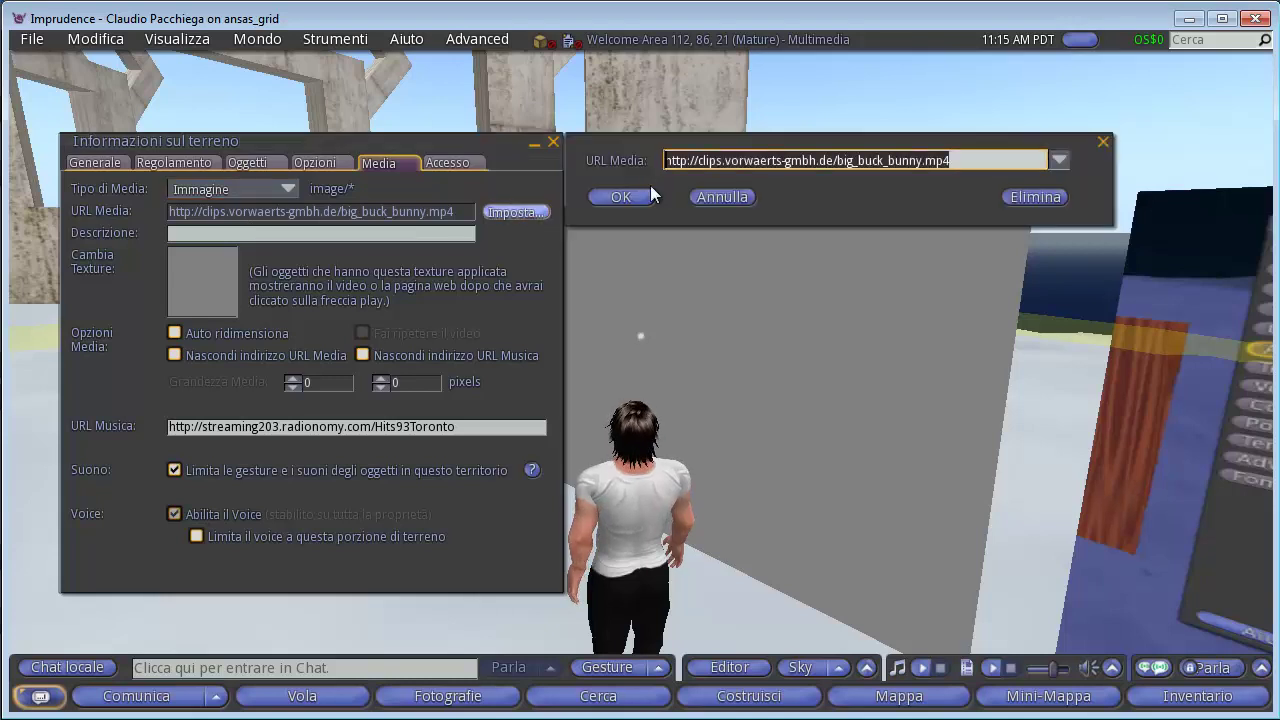
{"action": "key", "text": "ctrl+v"}
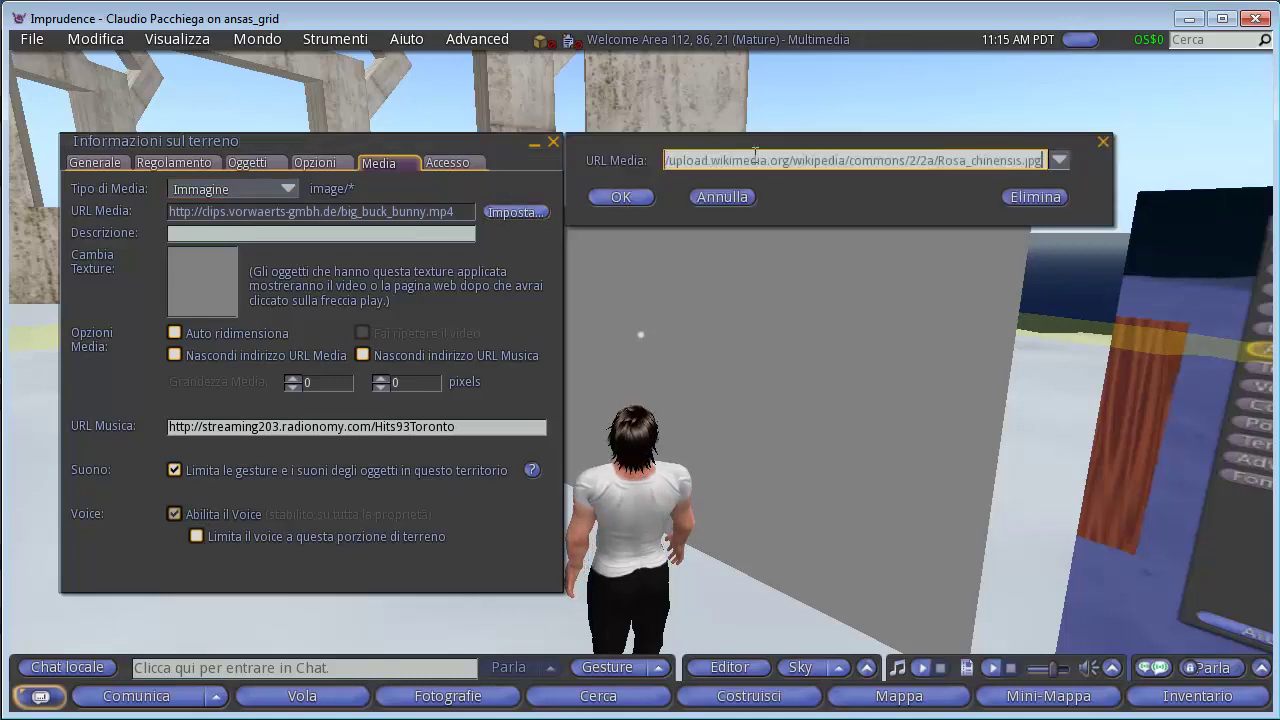
{"action": "left_click", "coordinate": [629, 195]}
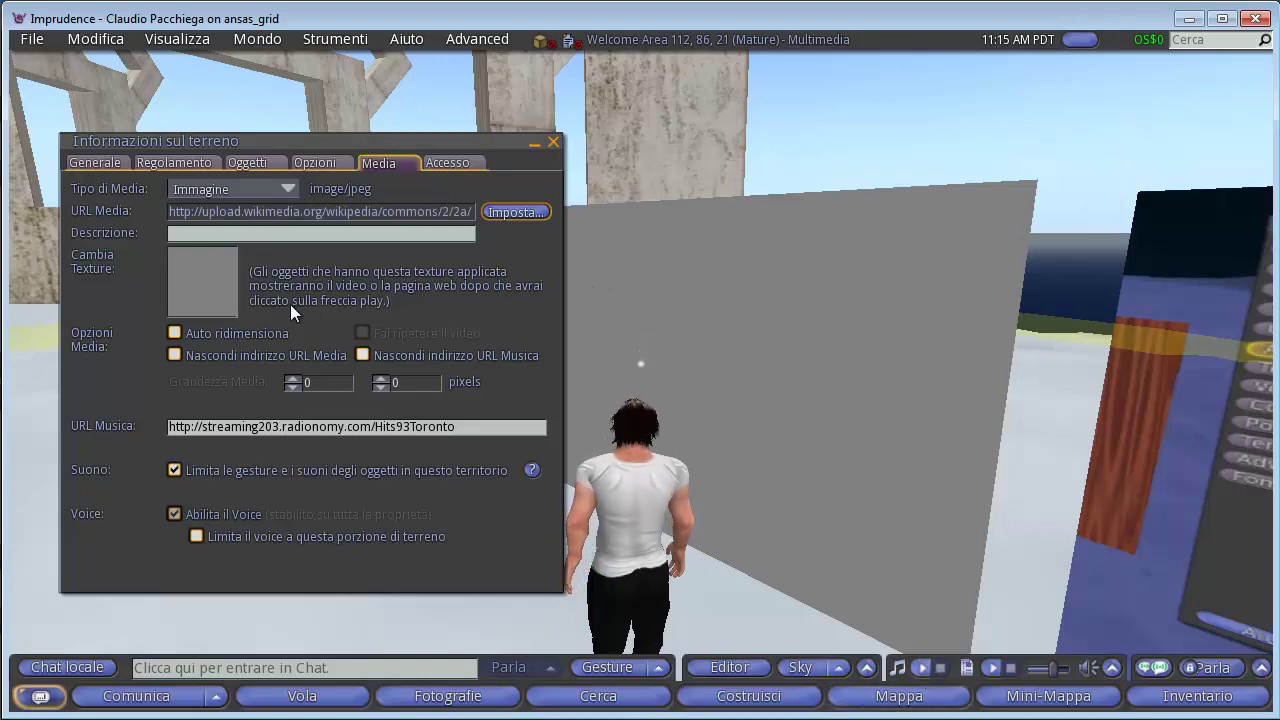
{"action": "left_click", "coordinate": [966, 668]}
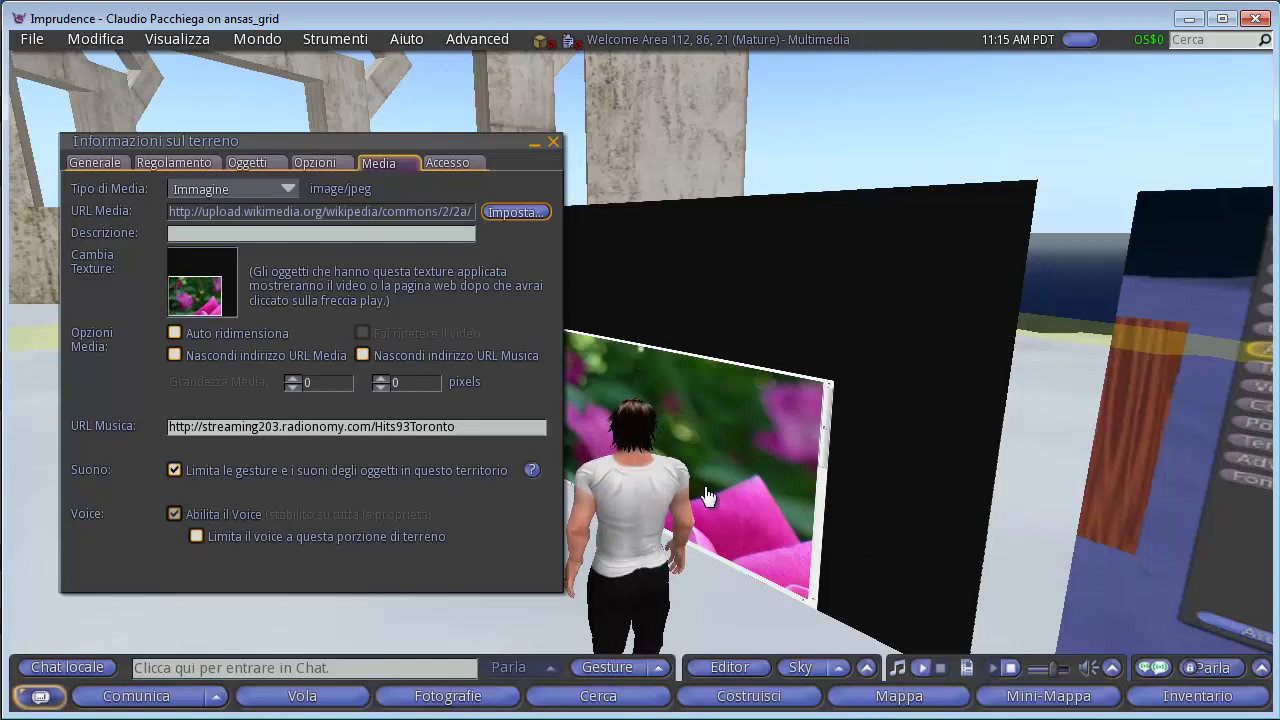
Check Auto ridimensiona and restart the media so the rose image reloads scaled.
{"action": "left_click", "coordinate": [174, 333]}
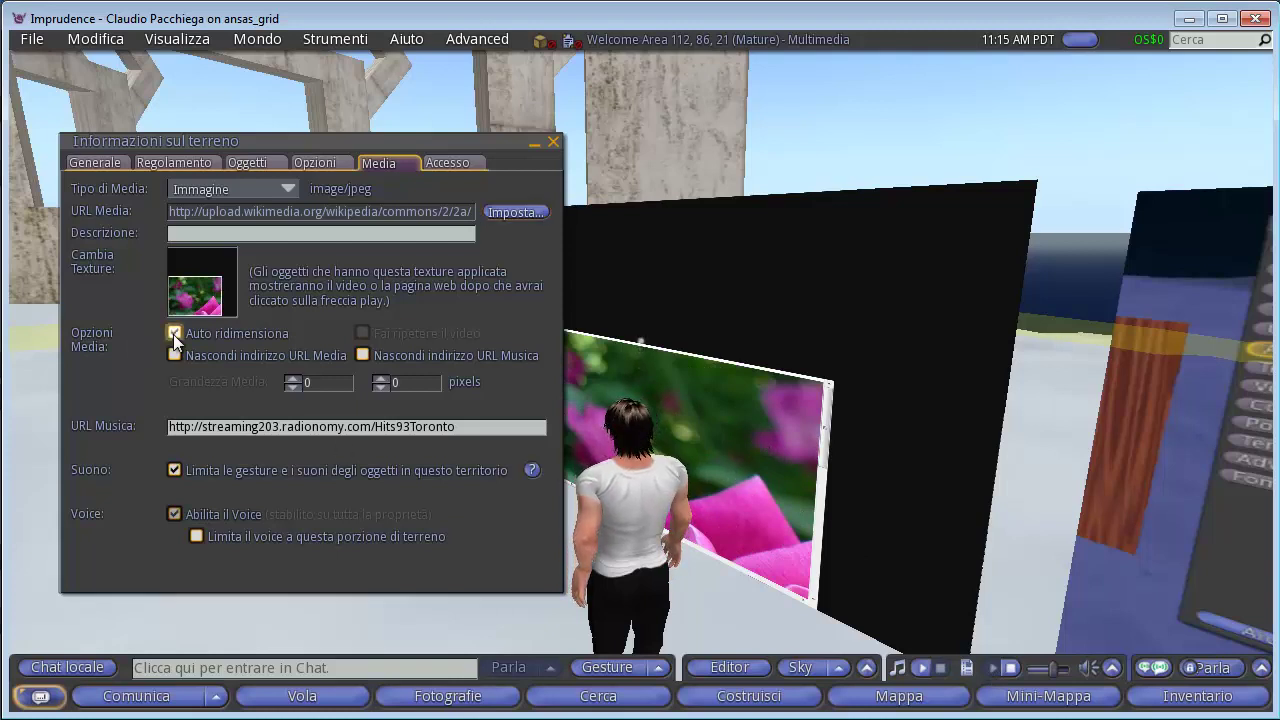
{"action": "left_click", "coordinate": [1010, 668]}
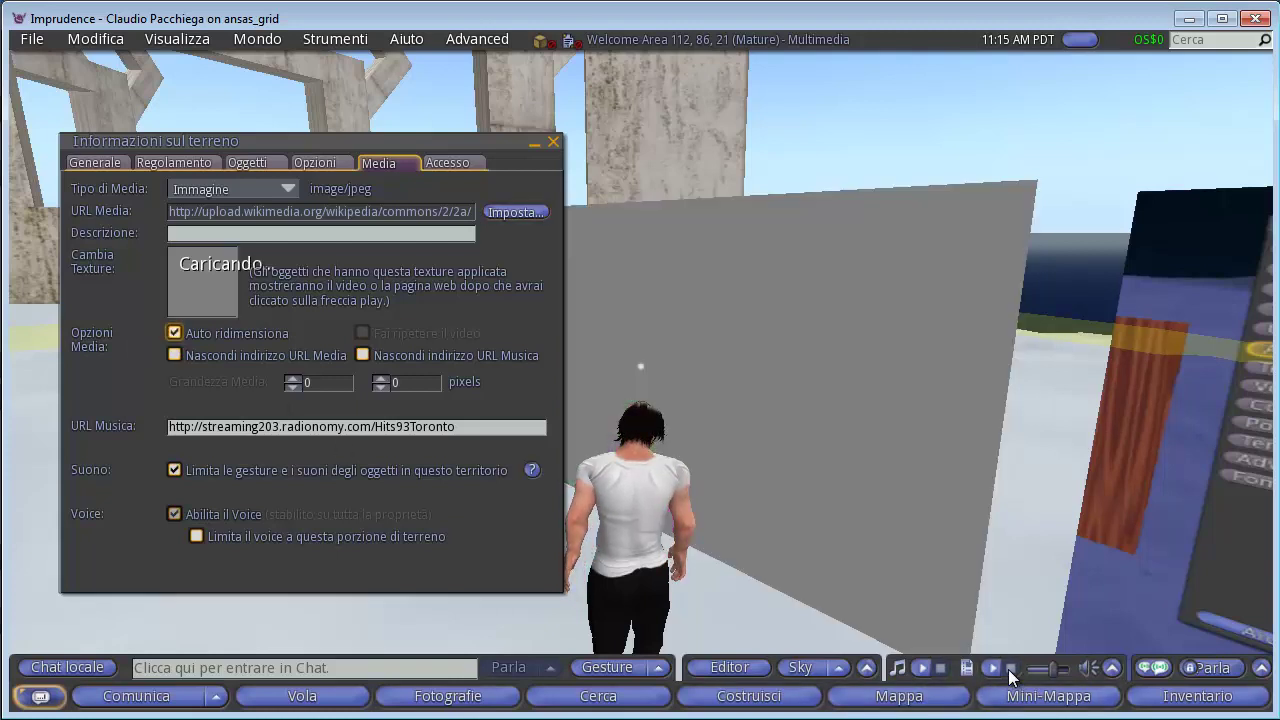
{"action": "left_click", "coordinate": [992, 668]}
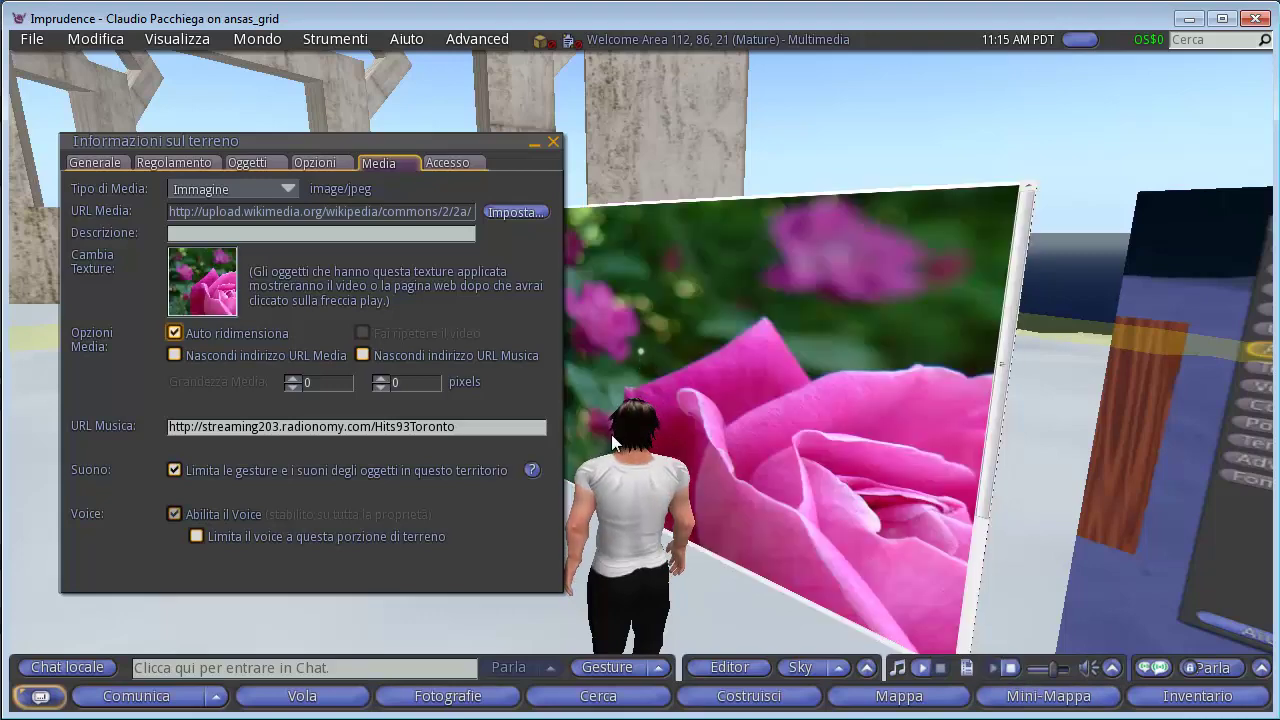
{"action": "left_click", "coordinate": [992, 440]}
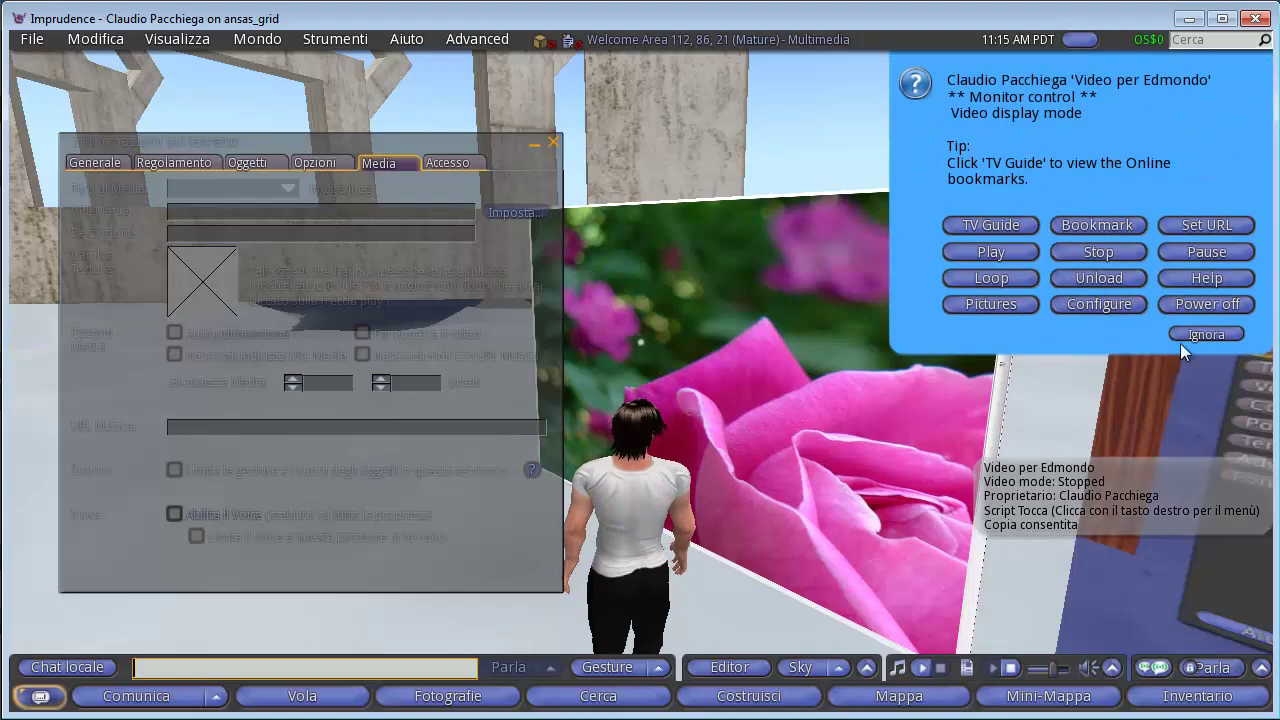
{"action": "left_click", "coordinate": [1212, 334]}
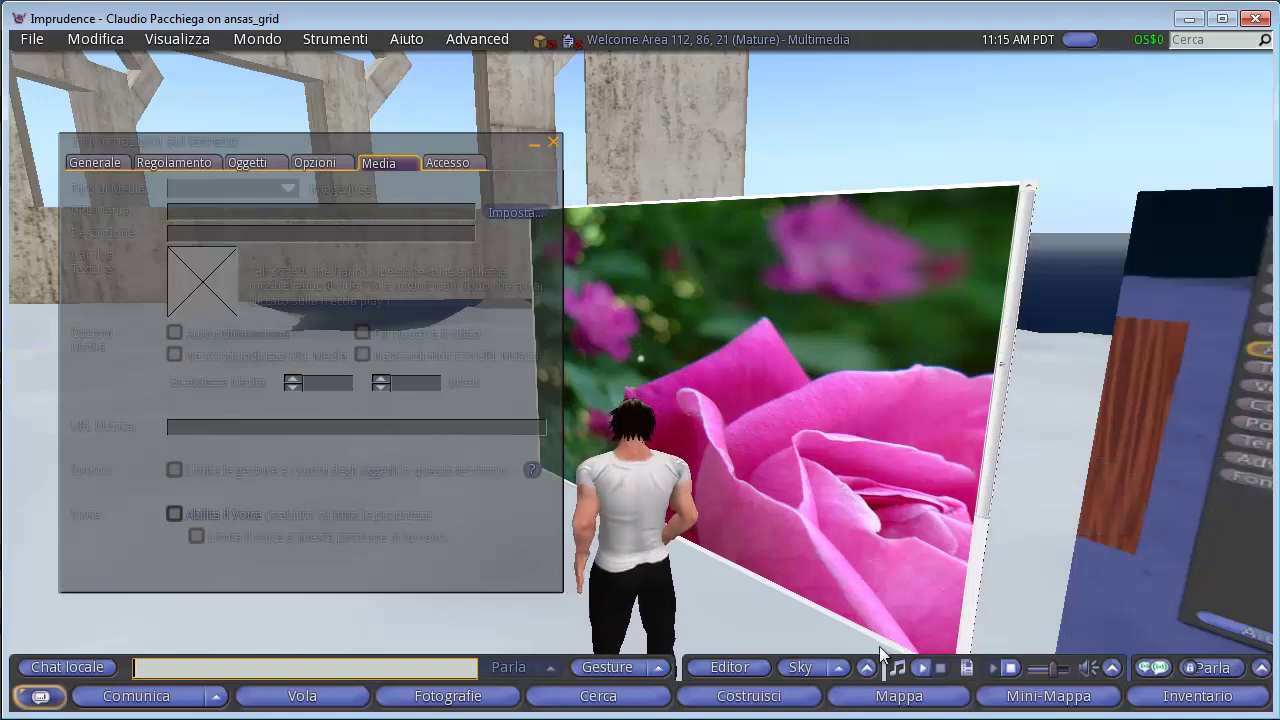
Reload the Media settings, toggle auto-scaling off and back on, and replay the rose image.
{"action": "left_click", "coordinate": [322, 147]}
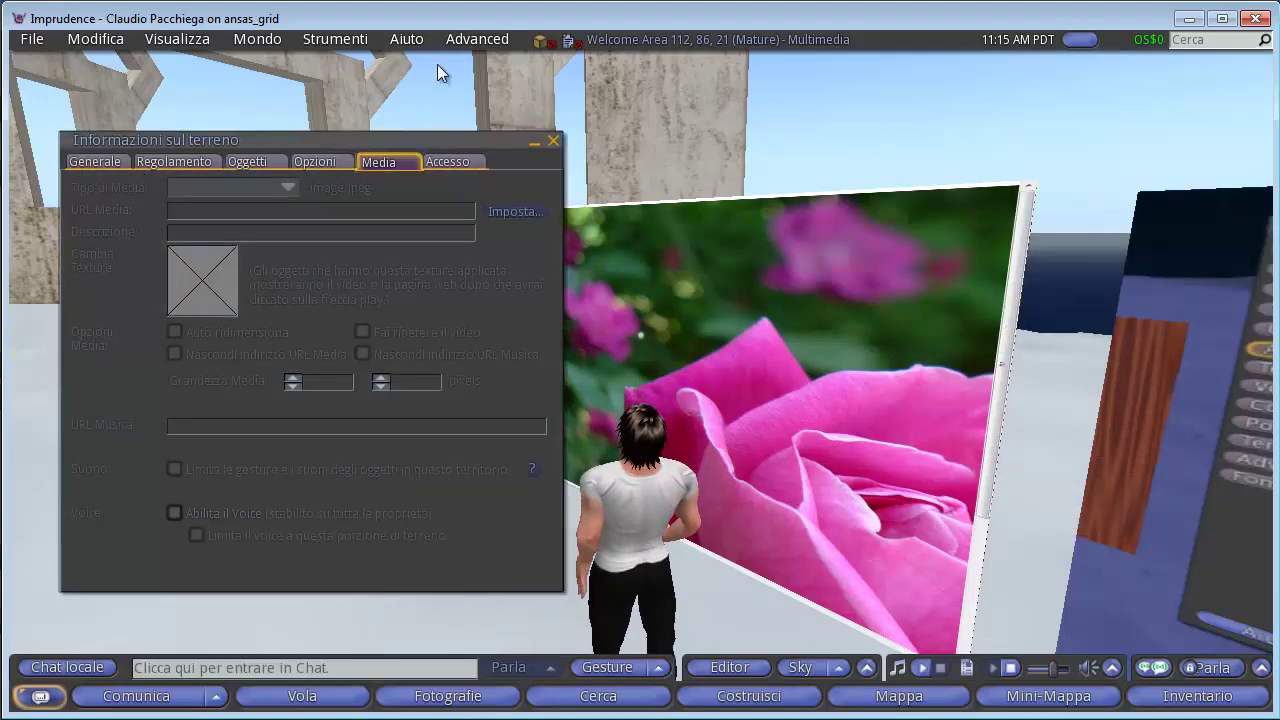
{"action": "left_click", "coordinate": [609, 39]}
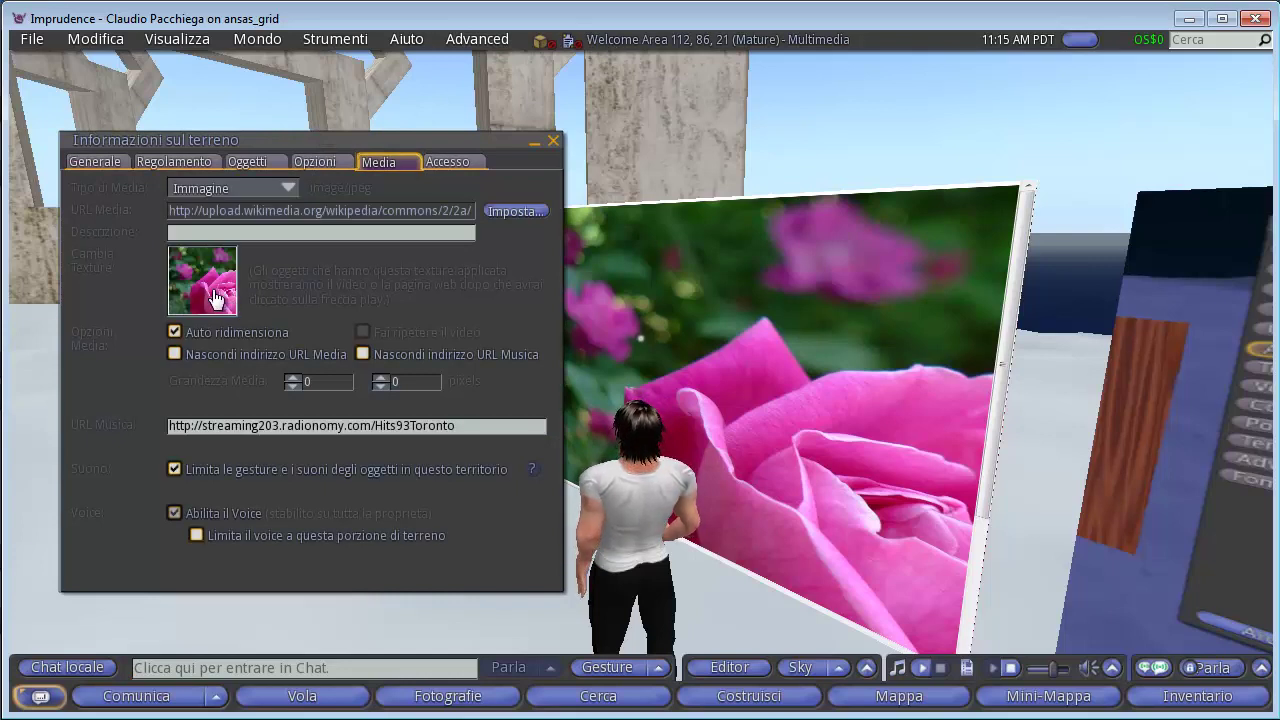
{"action": "left_click", "coordinate": [174, 332]}
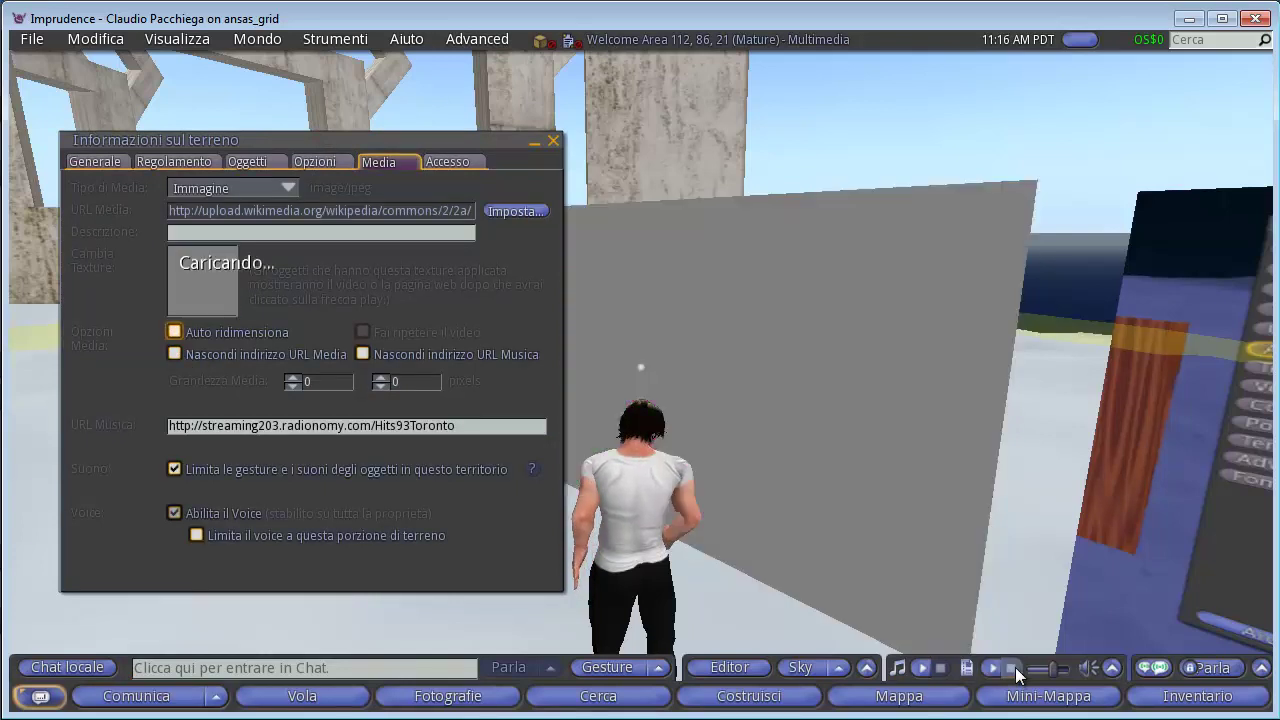
{"action": "left_click", "coordinate": [1013, 667]}
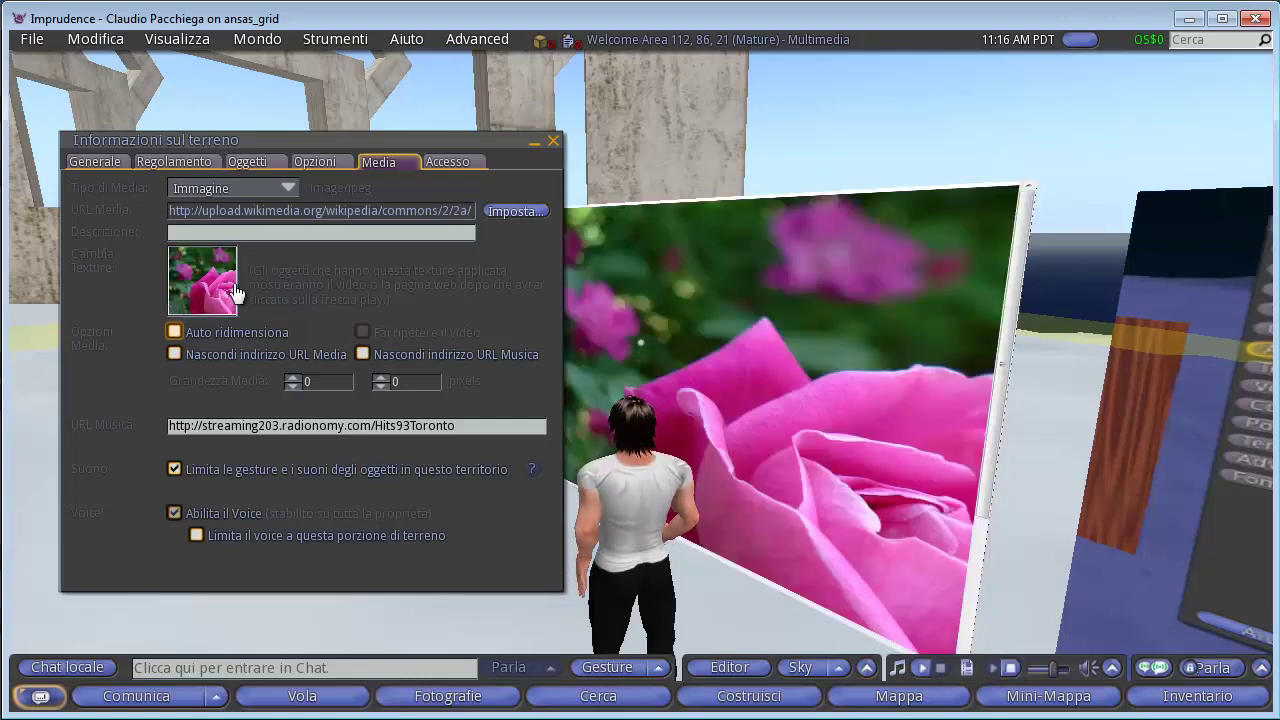
{"action": "left_click", "coordinate": [174, 332]}
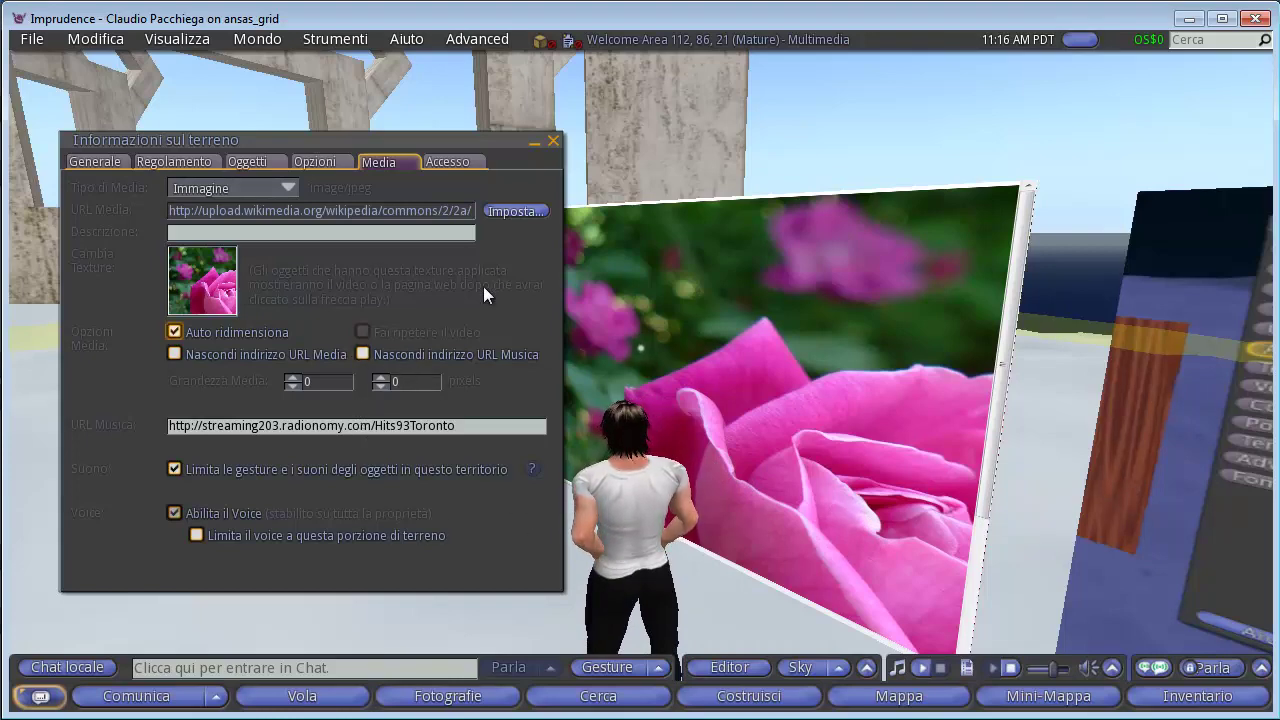
{"action": "mouse_move", "coordinate": [450, 131]}
{"action": "left_mouse_down"}
{"action": "mouse_move", "coordinate": [463, 117]}
{"action": "mouse_move", "coordinate": [449, 133]}
{"action": "left_mouse_up"}
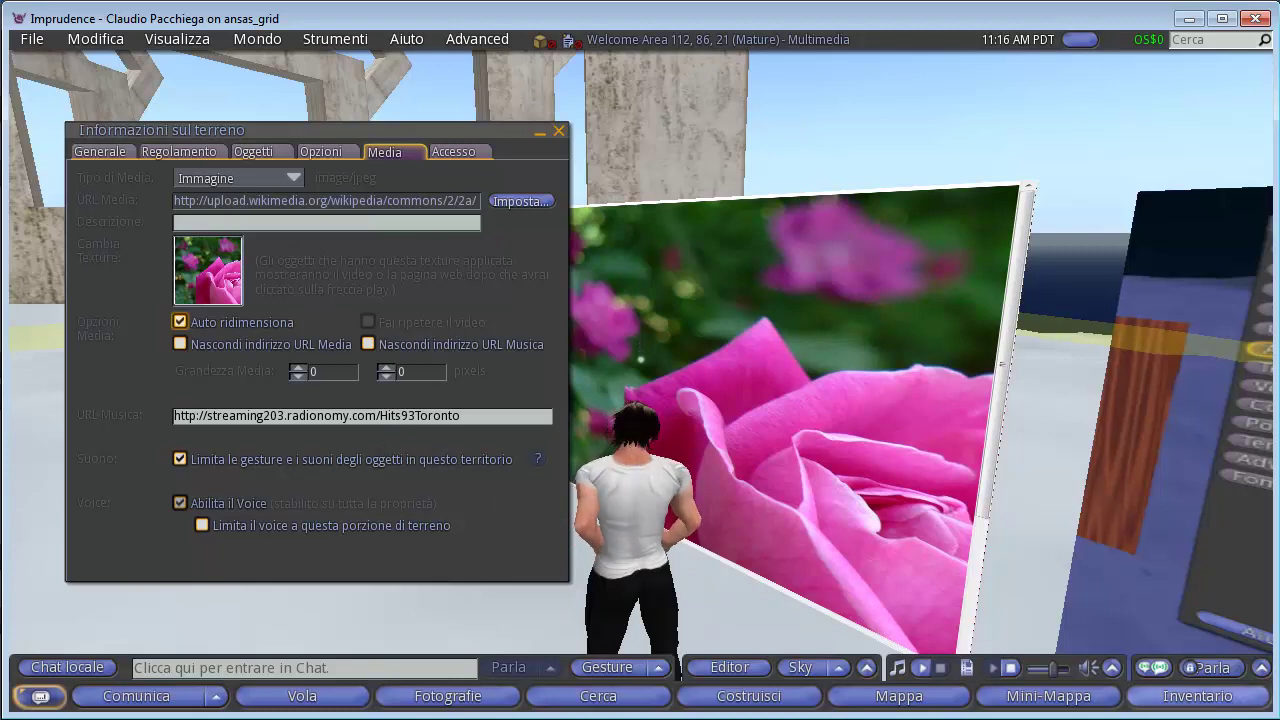
{"action": "mouse_move", "coordinate": [860, 625]}
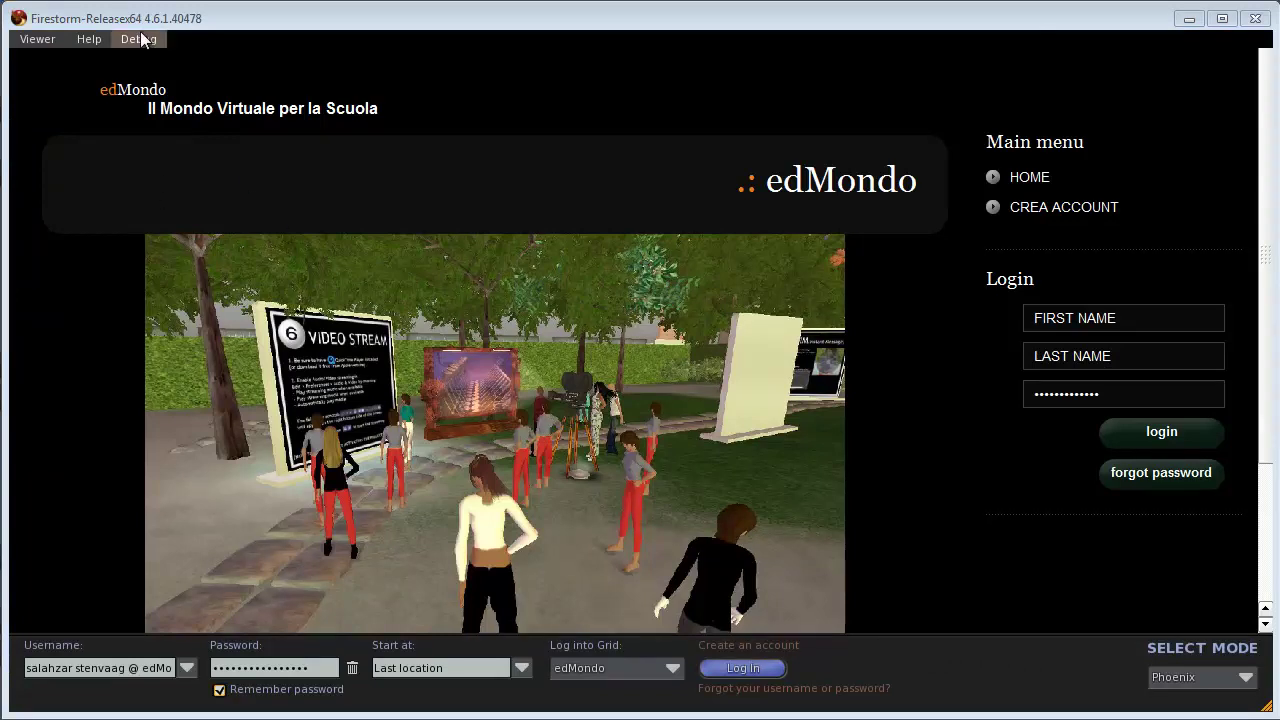
Keep Phoenix as the viewer mode and log into the edMondo grid.
{"action": "left_click", "coordinate": [1245, 678]}
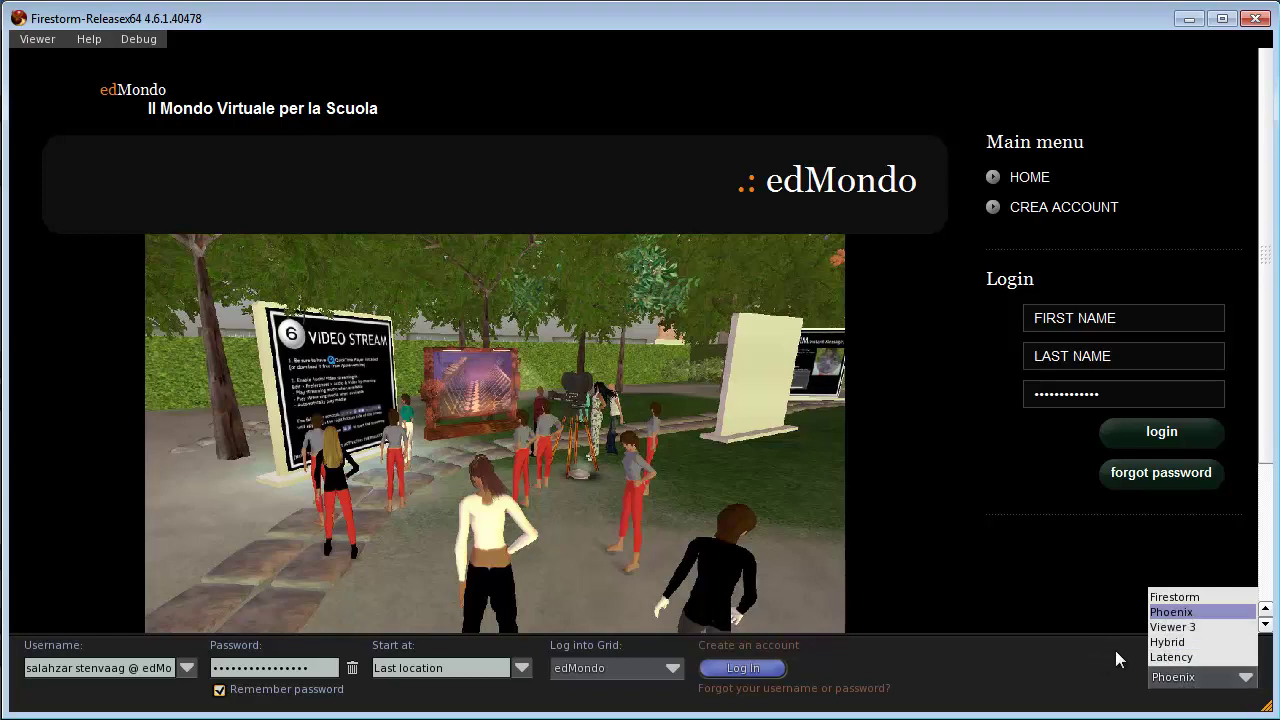
{"action": "left_click", "coordinate": [1048, 650]}
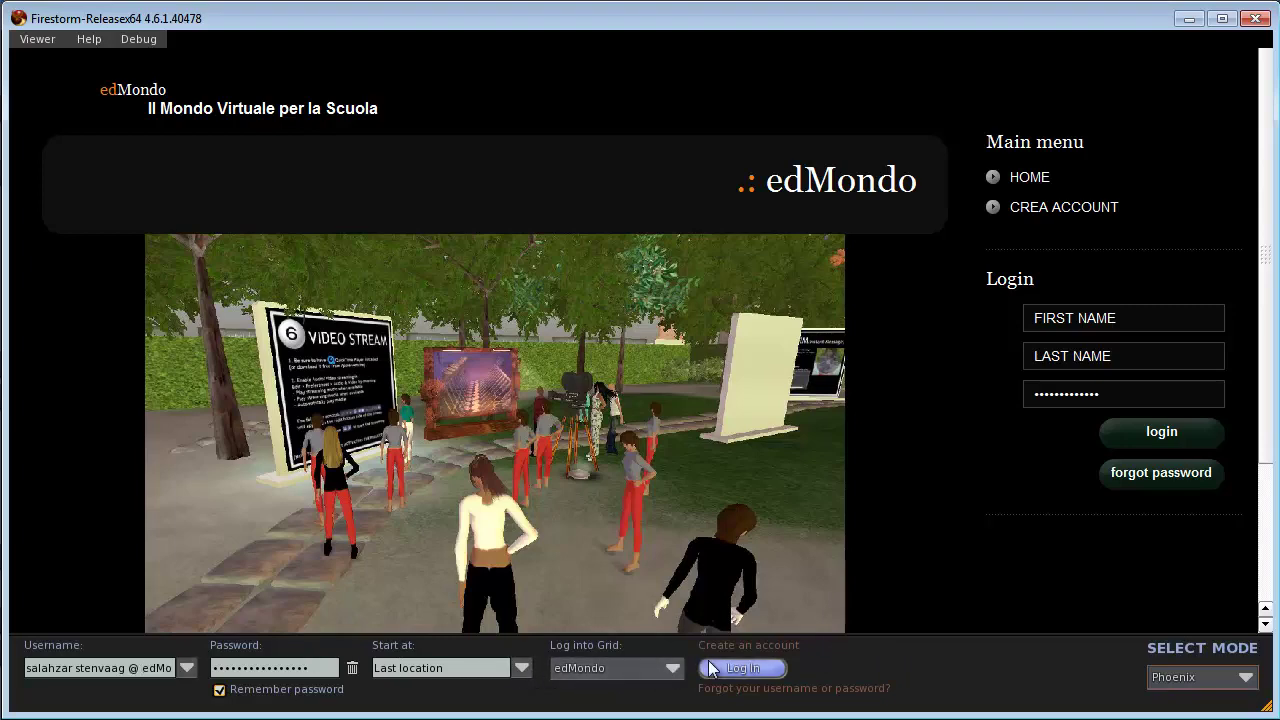
{"action": "left_click", "coordinate": [743, 668]}
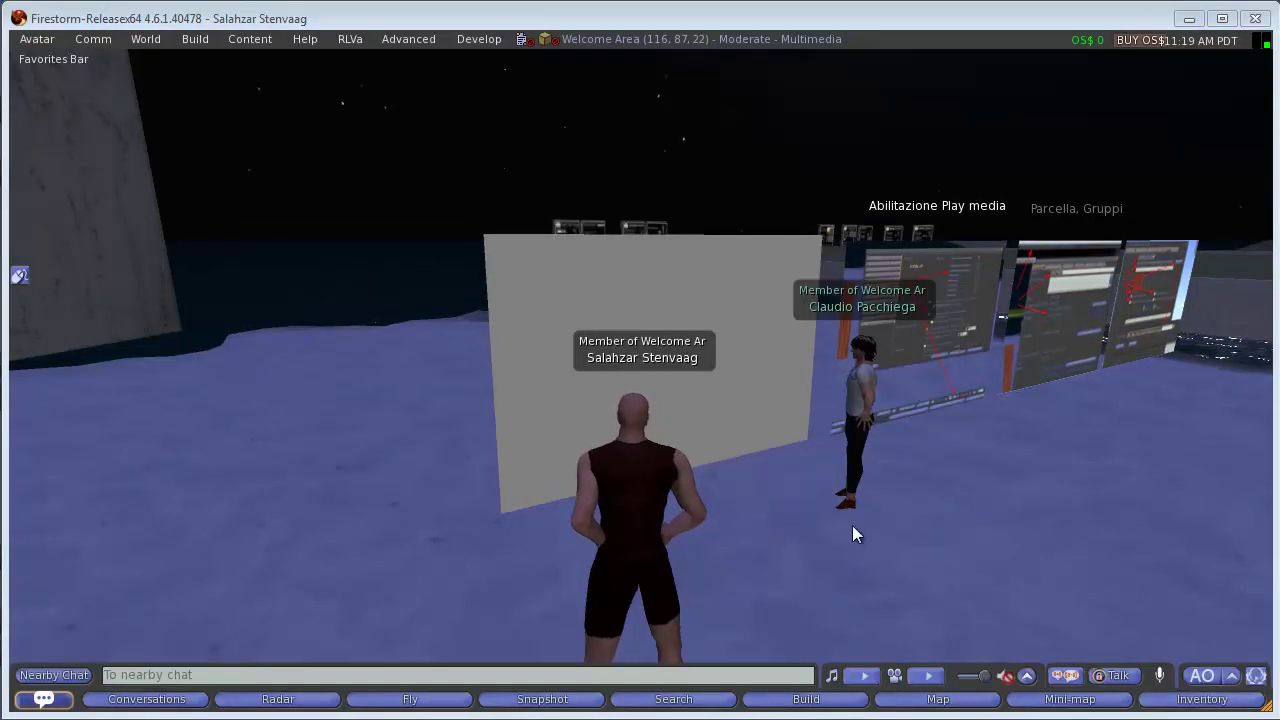
Play the parcel media so the pink rose picture appears on the blank panel.
{"action": "left_click", "coordinate": [1005, 677]}
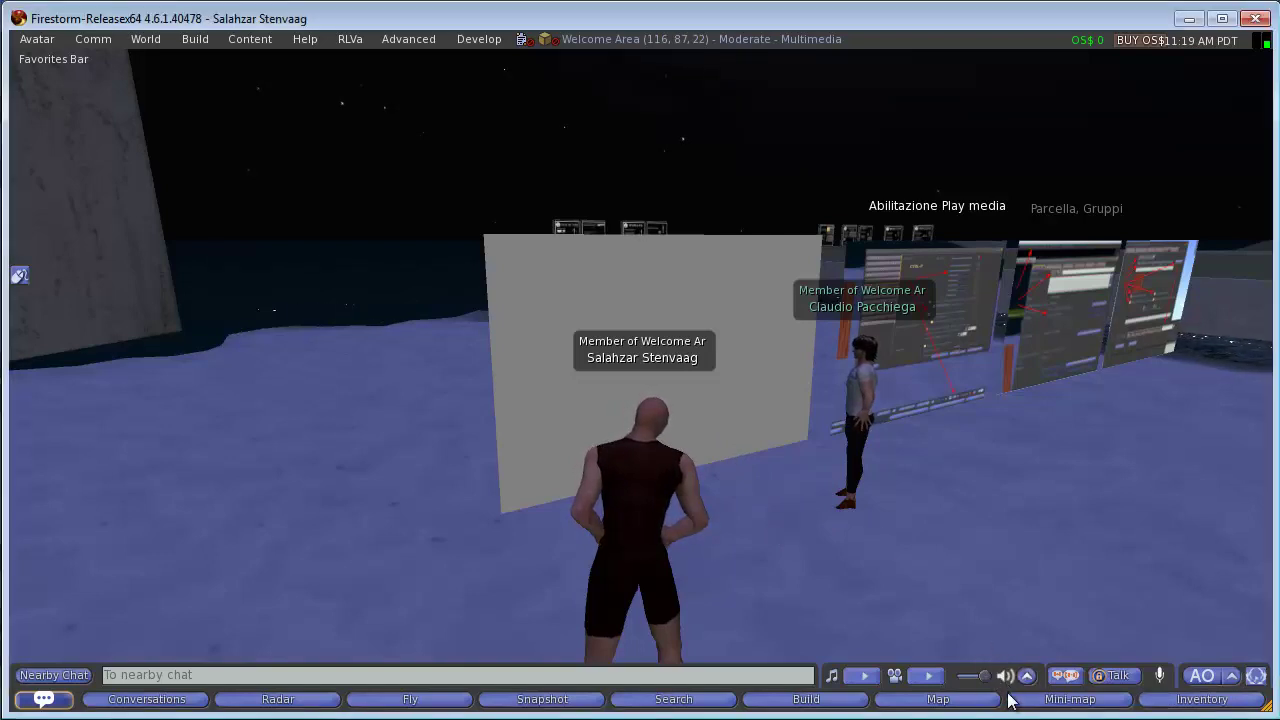
{"action": "left_click", "coordinate": [929, 683]}
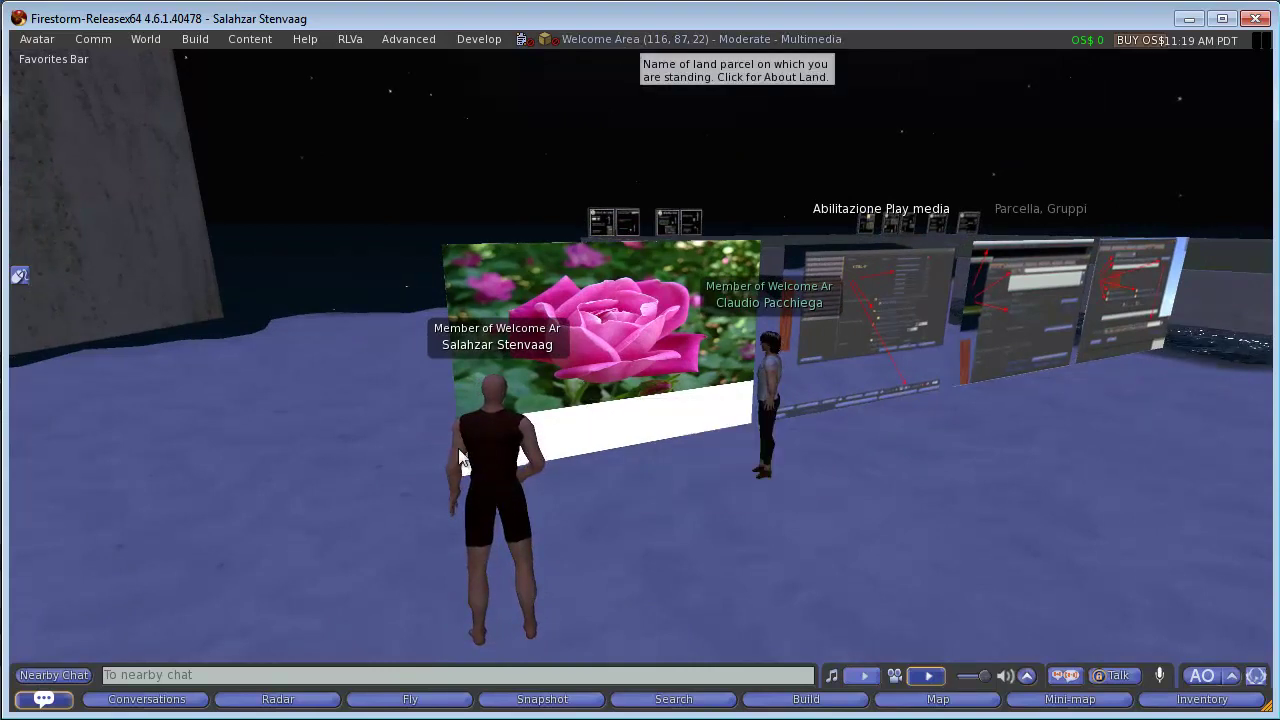
Open the parcel's Media URL list in About Land, then bring up the rose image page in Chrome.
{"action": "left_click", "coordinate": [663, 42]}
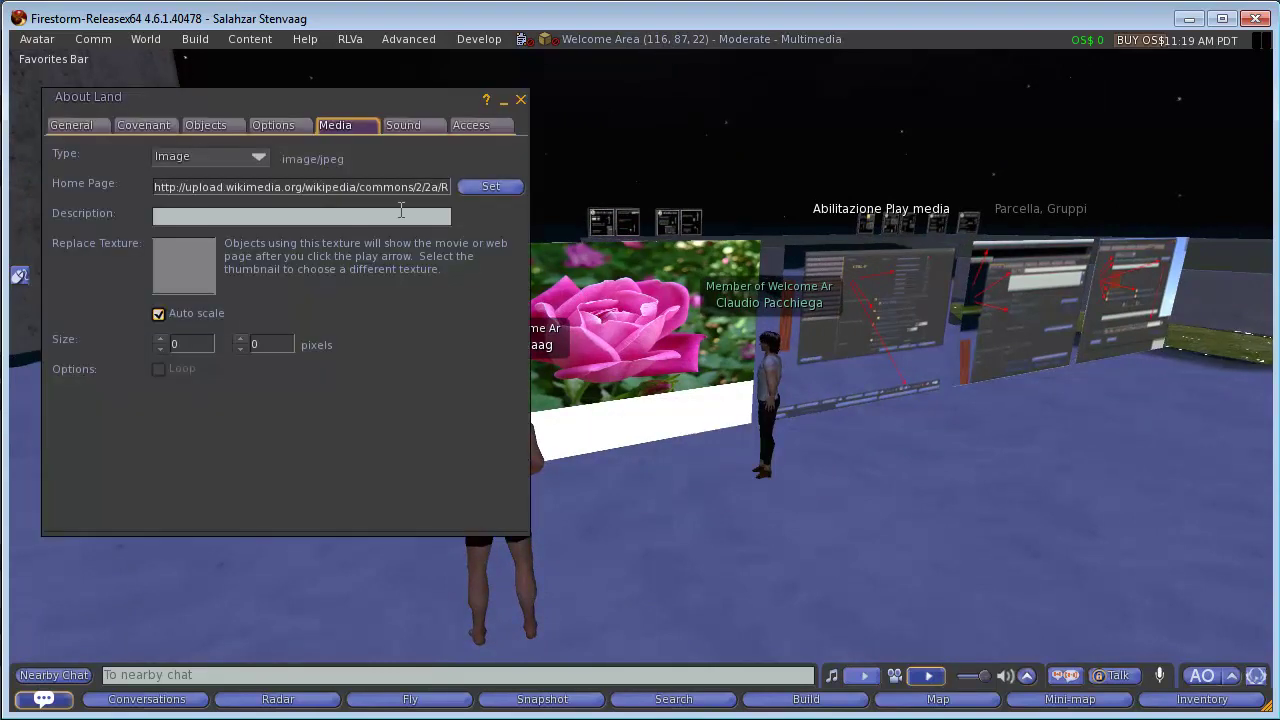
{"action": "left_click_drag", "start_coordinate": [381, 94], "coordinate": [423, 116]}
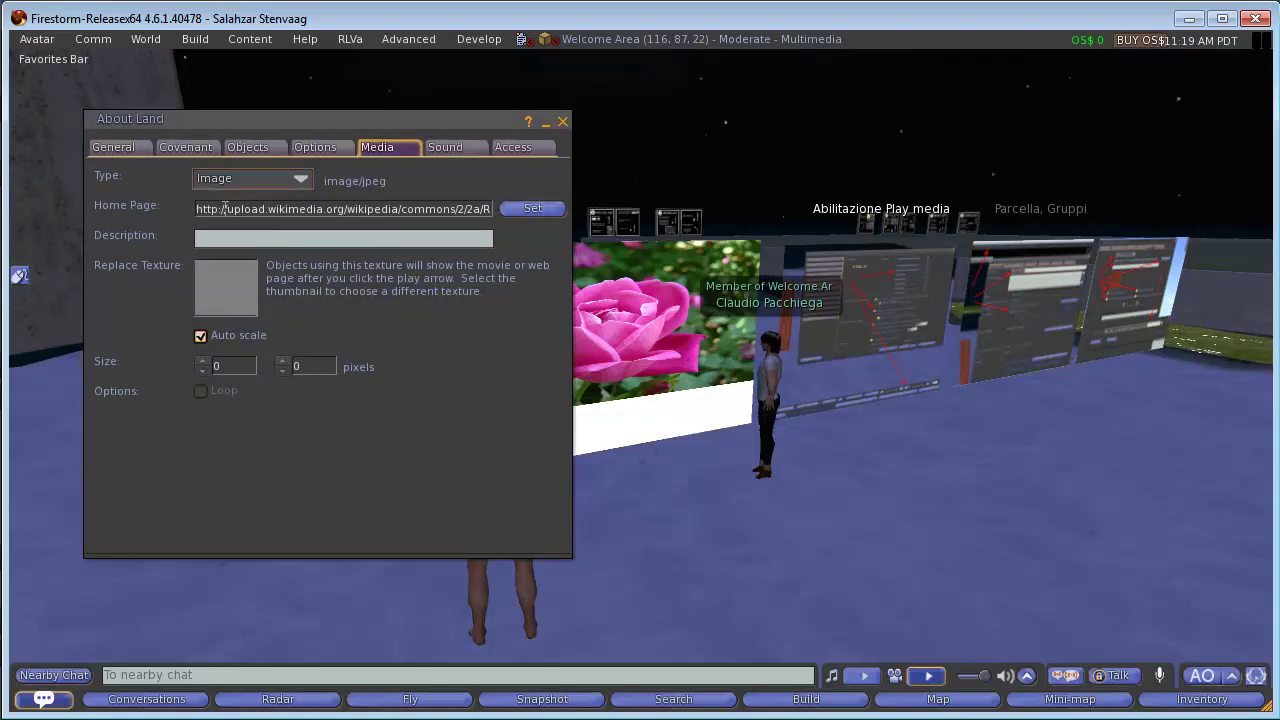
{"action": "left_click", "coordinate": [532, 209]}
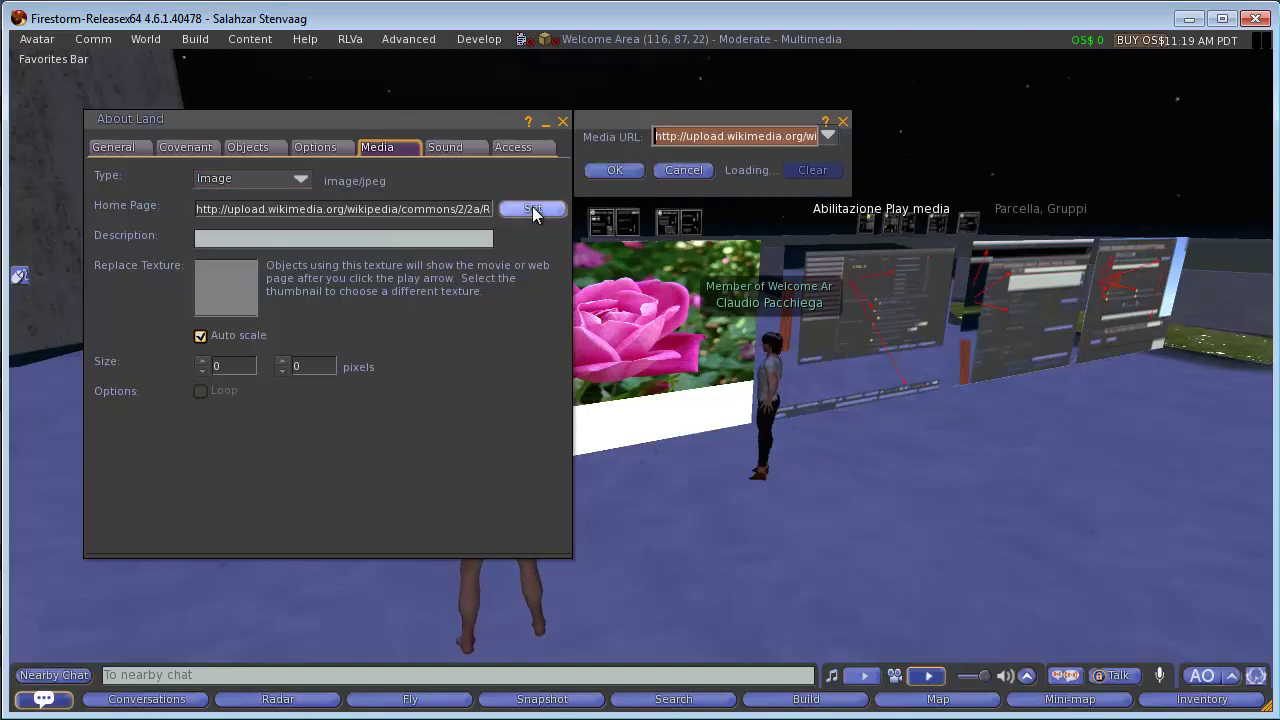
{"action": "left_click", "coordinate": [827, 136]}
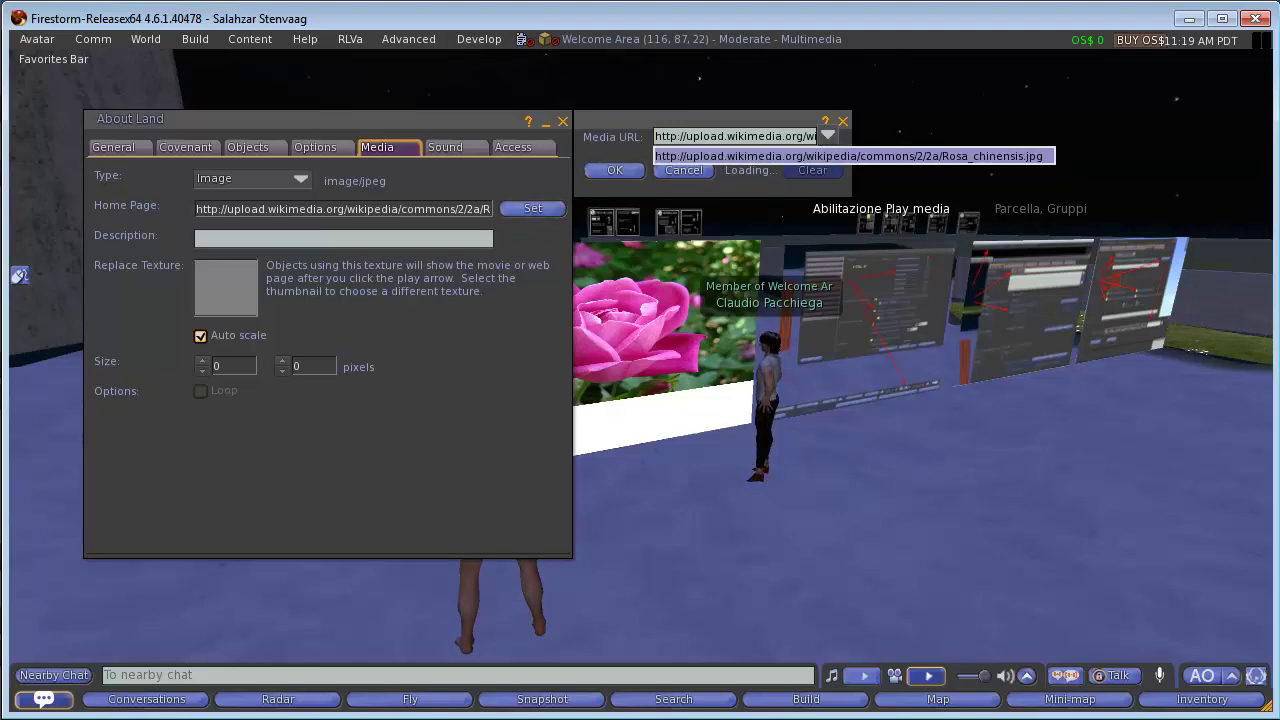
{"action": "key", "text": "alt+Tab"}
{"action": "left_click", "coordinate": [436, 61]}
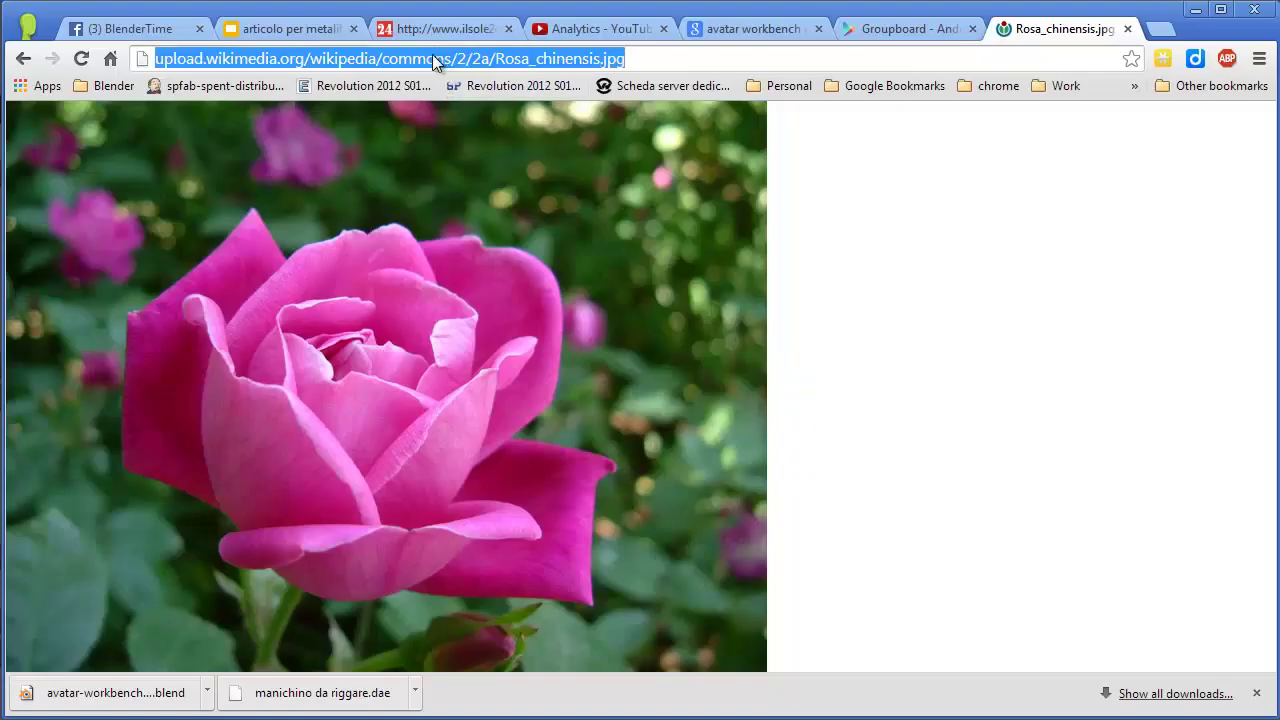
Search for 'mp4 samples' and open the Apple QuickTime sample files result.
{"action": "type", "text": "mp4 sample"}
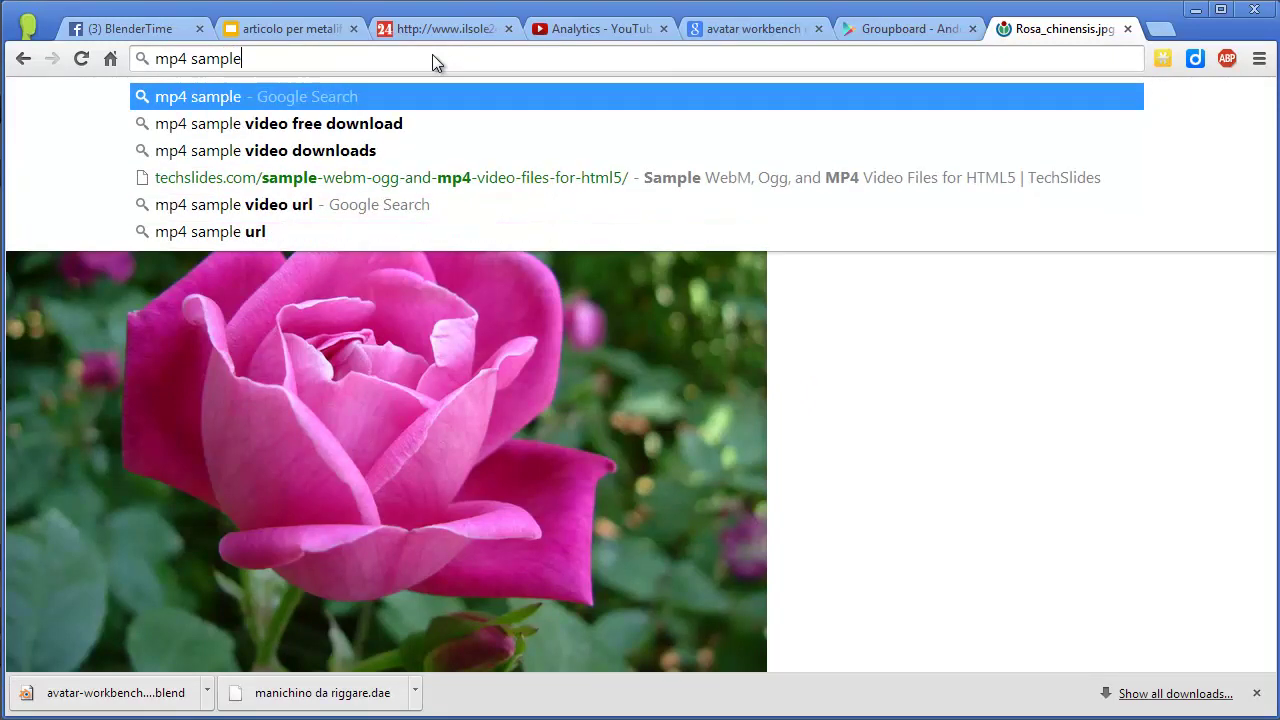
{"action": "type", "text": "s"}
{"action": "key", "text": "Return"}
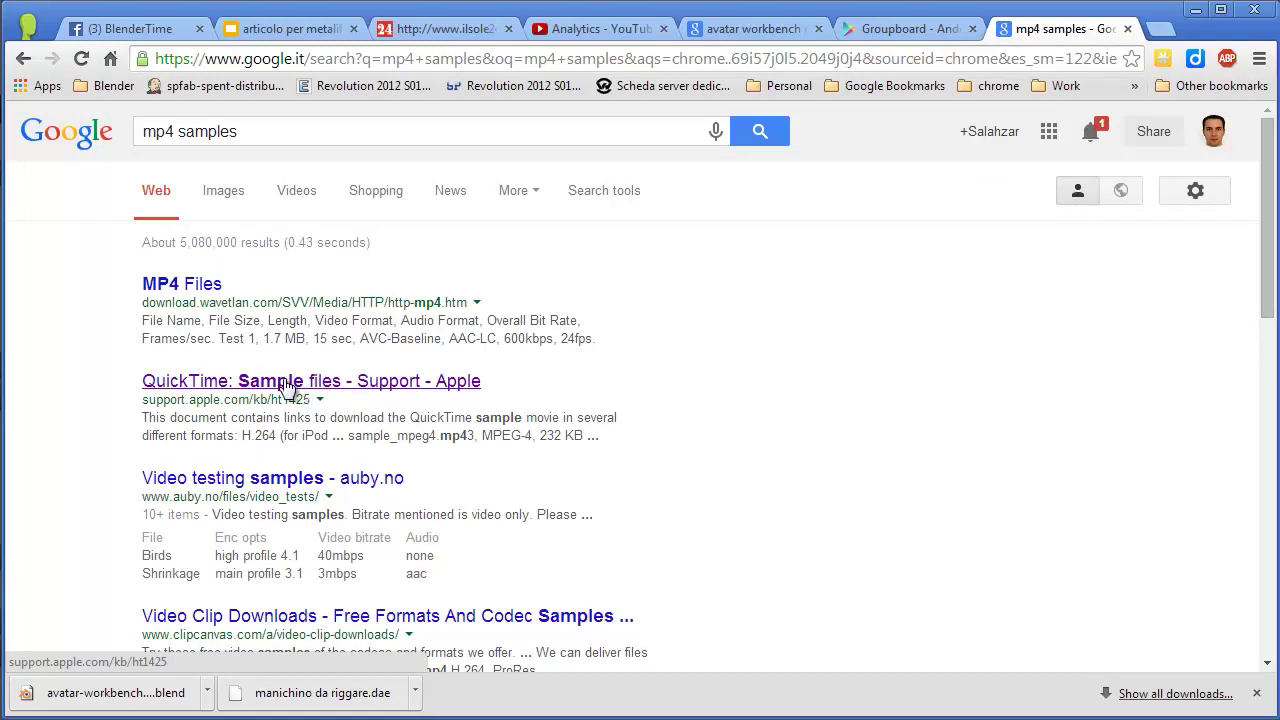
{"action": "left_click", "coordinate": [287, 387]}
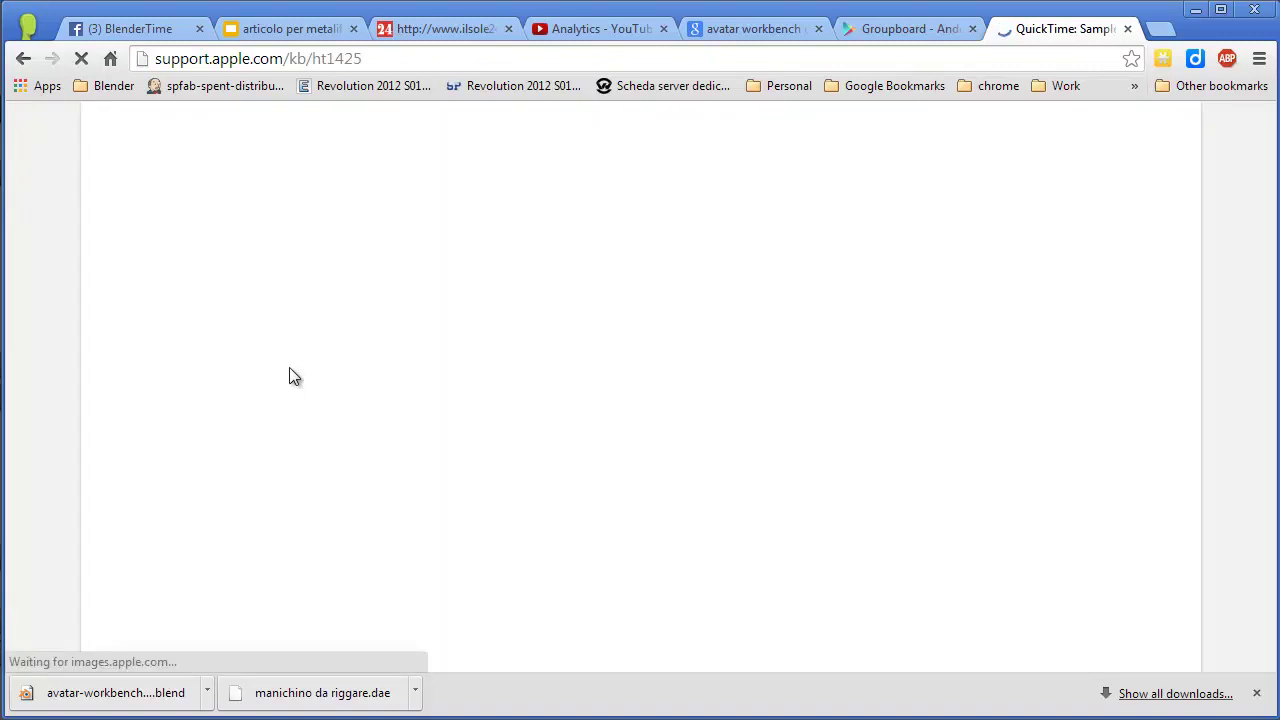
Look through the QuickTime page, then open the auby.no video testing samples result instead.
{"action": "scroll", "coordinate": [424, 373], "scroll_direction": "down", "scroll_amount": 1}
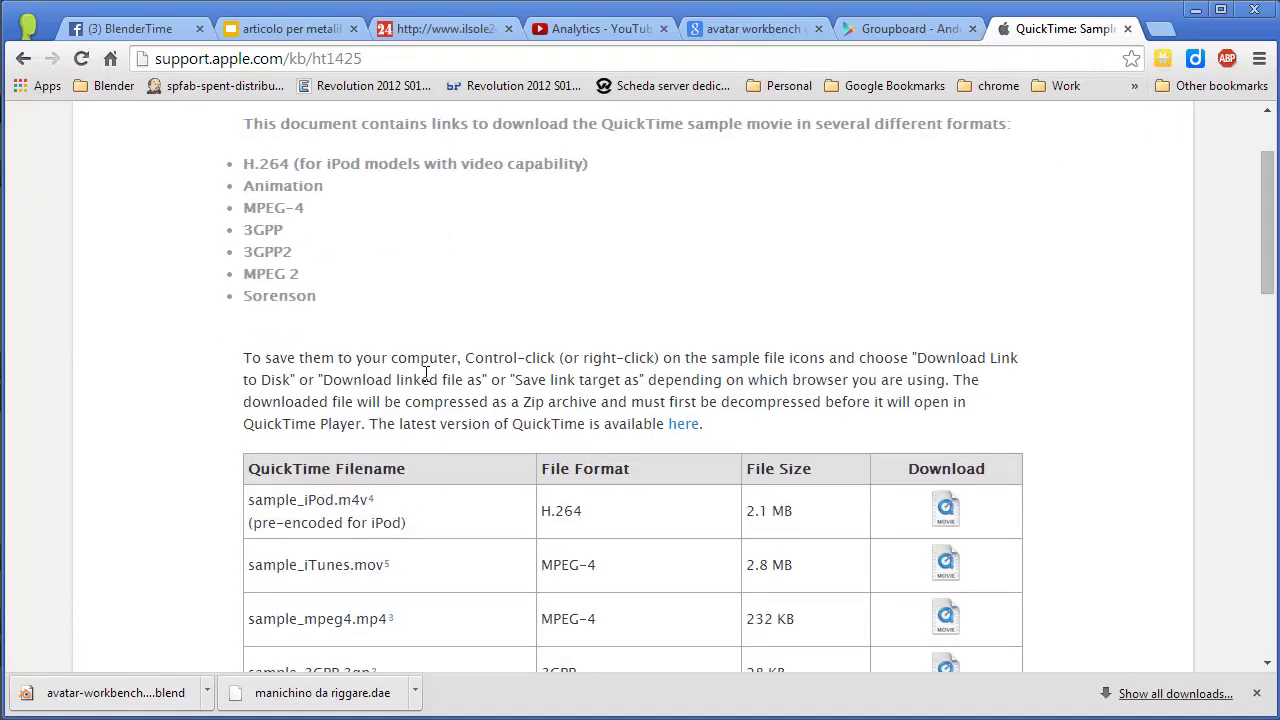
{"action": "scroll", "coordinate": [426, 373], "scroll_direction": "down", "scroll_amount": 1}
{"action": "scroll", "coordinate": [426, 373], "scroll_direction": "down", "scroll_amount": 2}
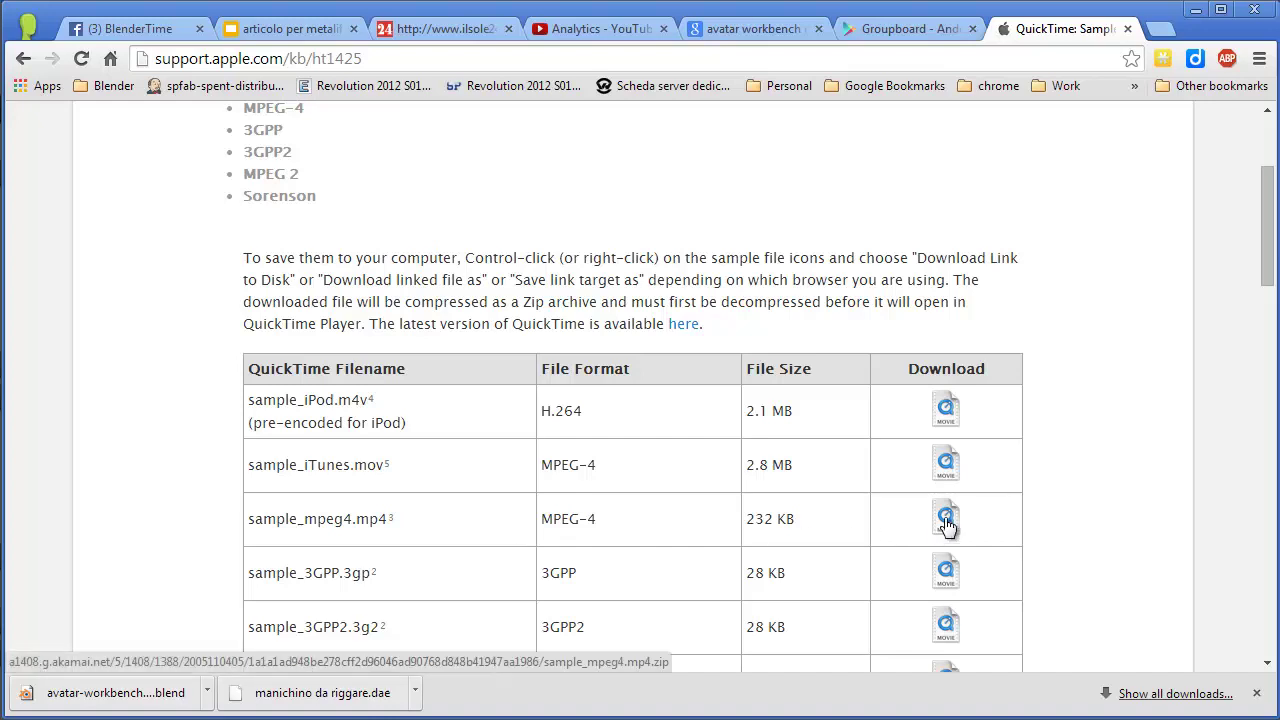
{"action": "scroll", "coordinate": [640, 534], "scroll_direction": "down", "scroll_amount": 3}
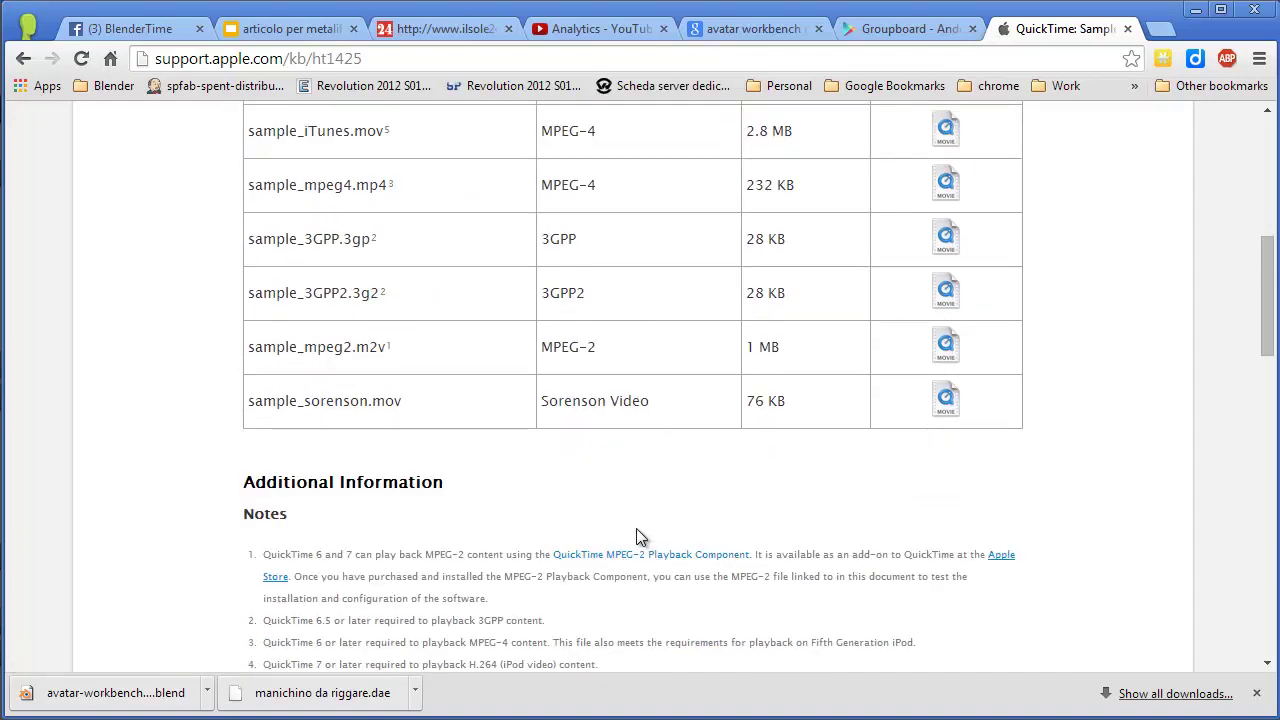
{"action": "scroll", "coordinate": [637, 532], "scroll_direction": "down", "scroll_amount": 2}
{"action": "scroll", "coordinate": [636, 534], "scroll_direction": "up", "scroll_amount": 3}
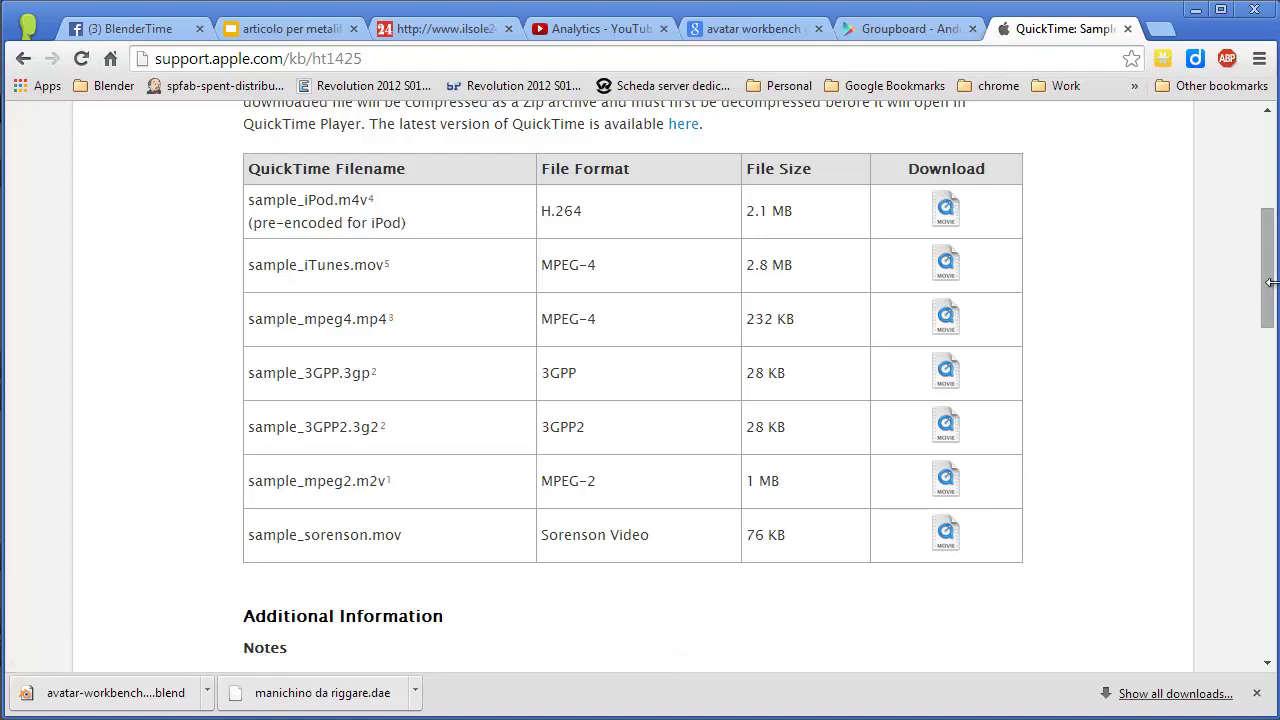
{"action": "left_click_drag", "start_coordinate": [1270, 283], "coordinate": [1270, 188]}
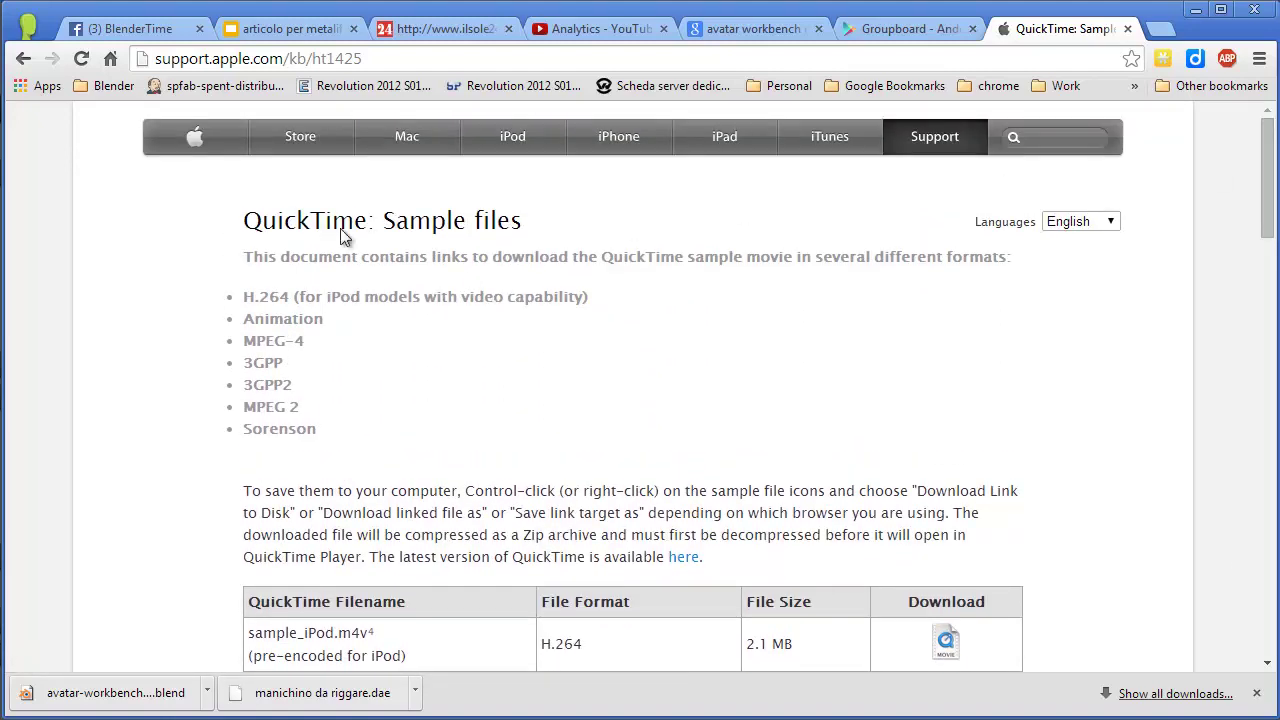
{"action": "left_click", "coordinate": [23, 58]}
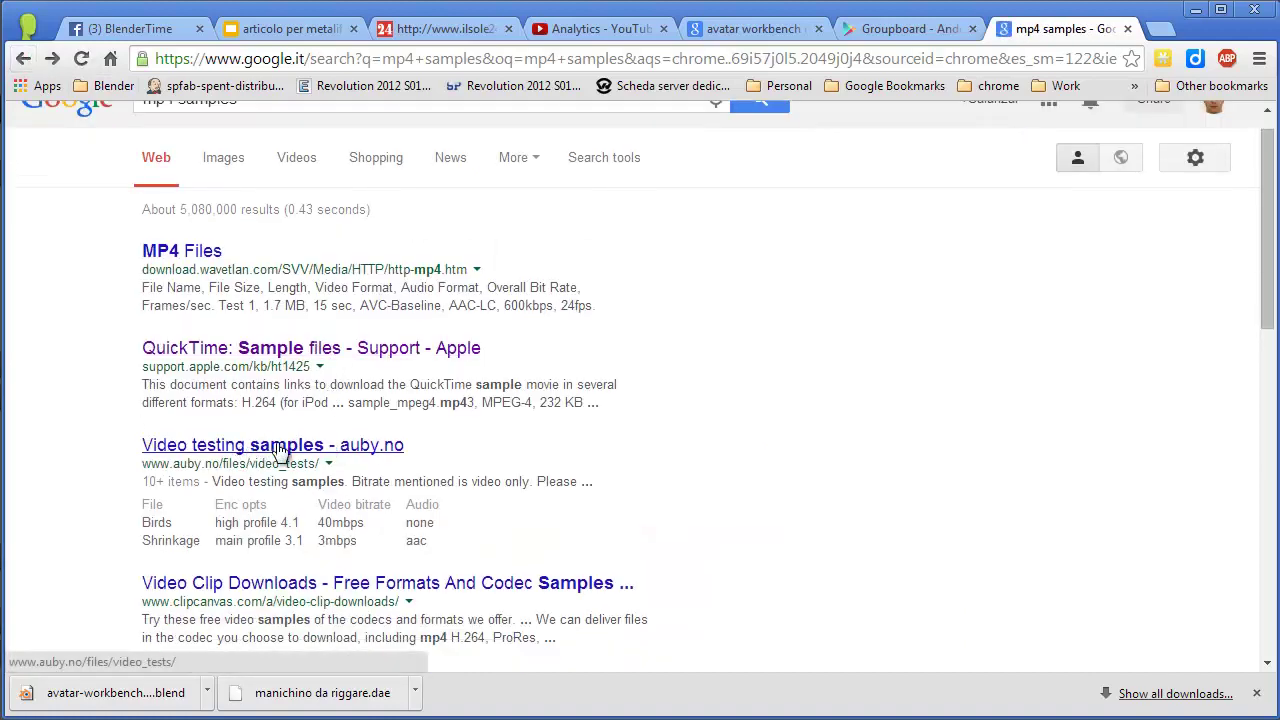
{"action": "left_click", "coordinate": [279, 446]}
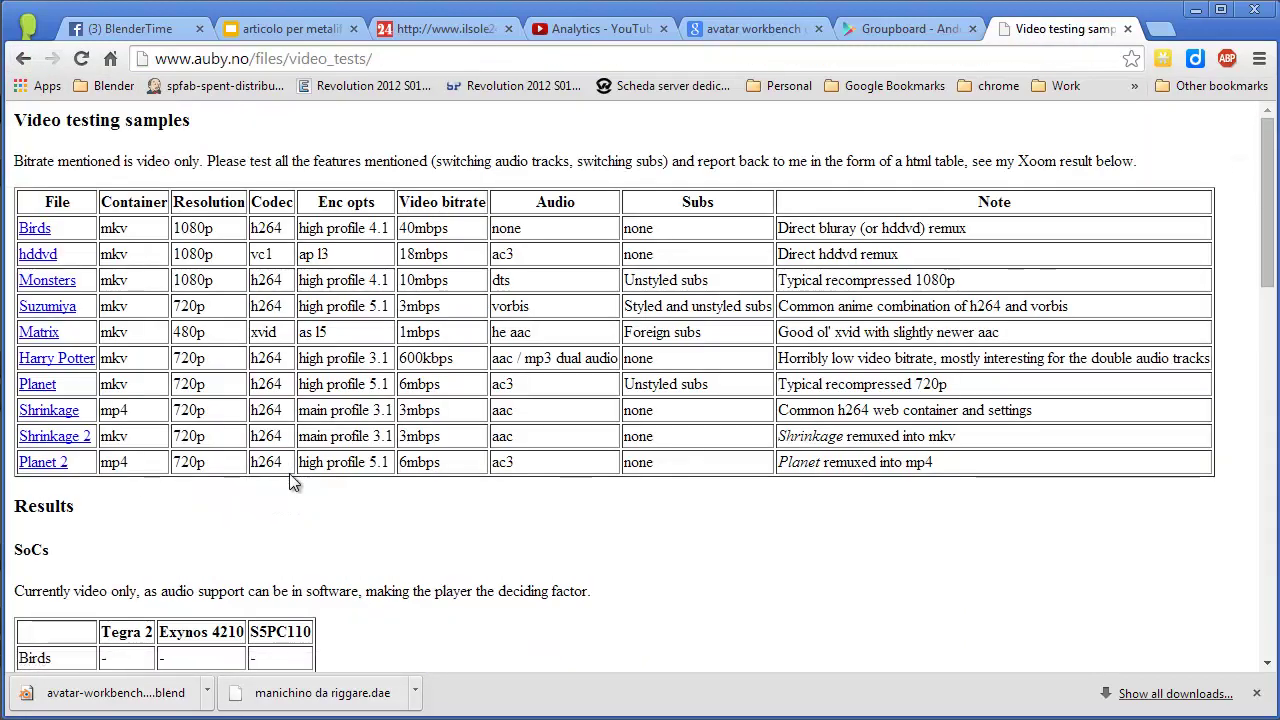
Preview the Shrinkage and Planet 2 mp4 videos, pausing Planet 2 at 0:30 on Earth.
{"action": "left_click", "coordinate": [48, 410]}
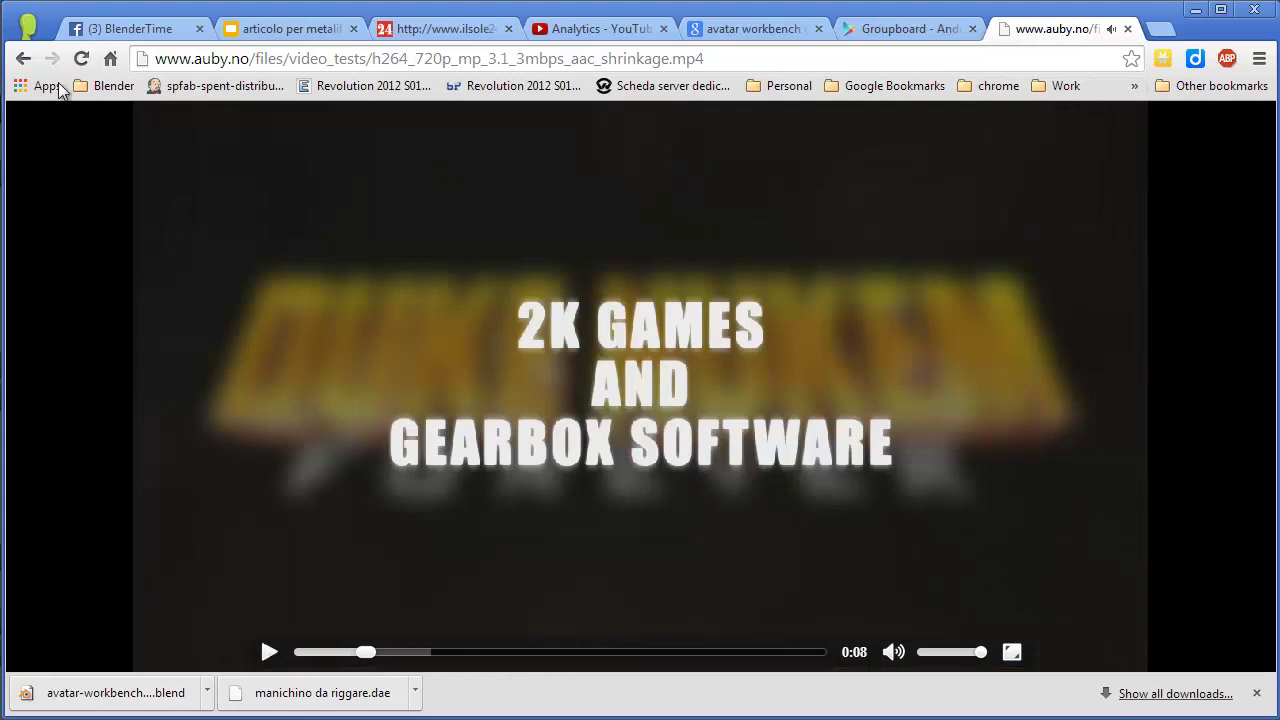
{"action": "left_click", "coordinate": [23, 58]}
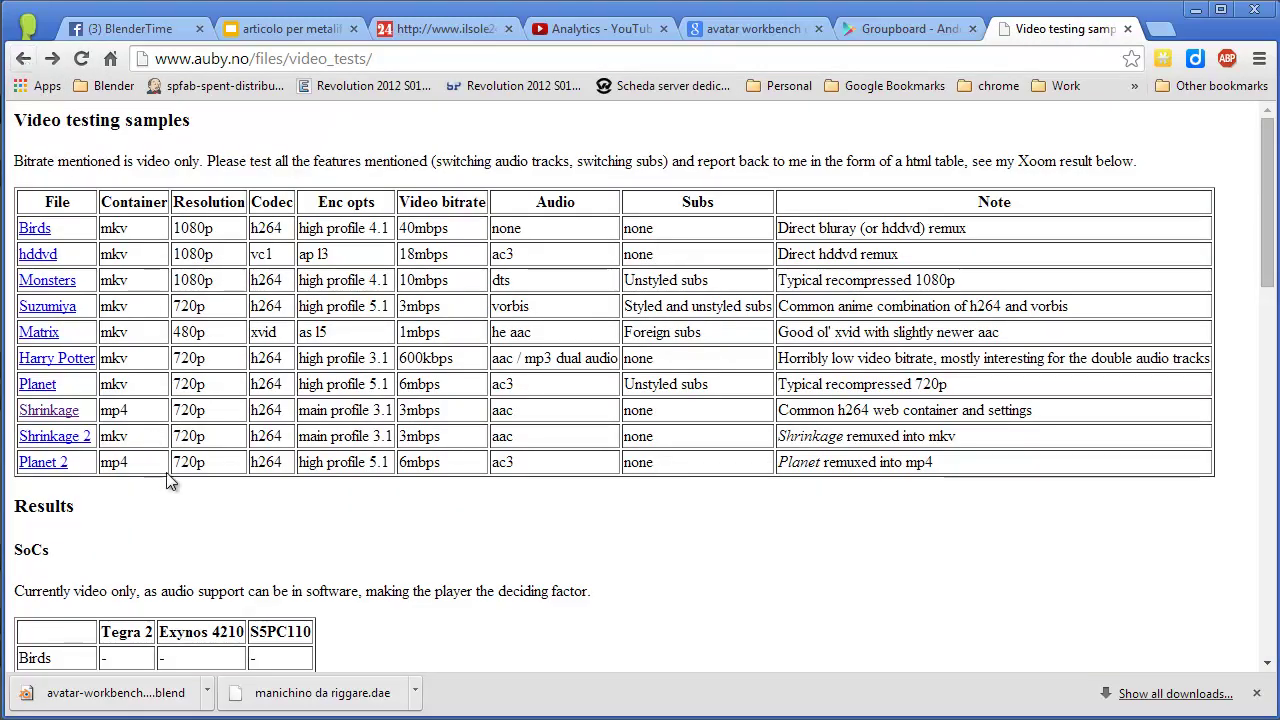
{"action": "left_click", "coordinate": [52, 463]}
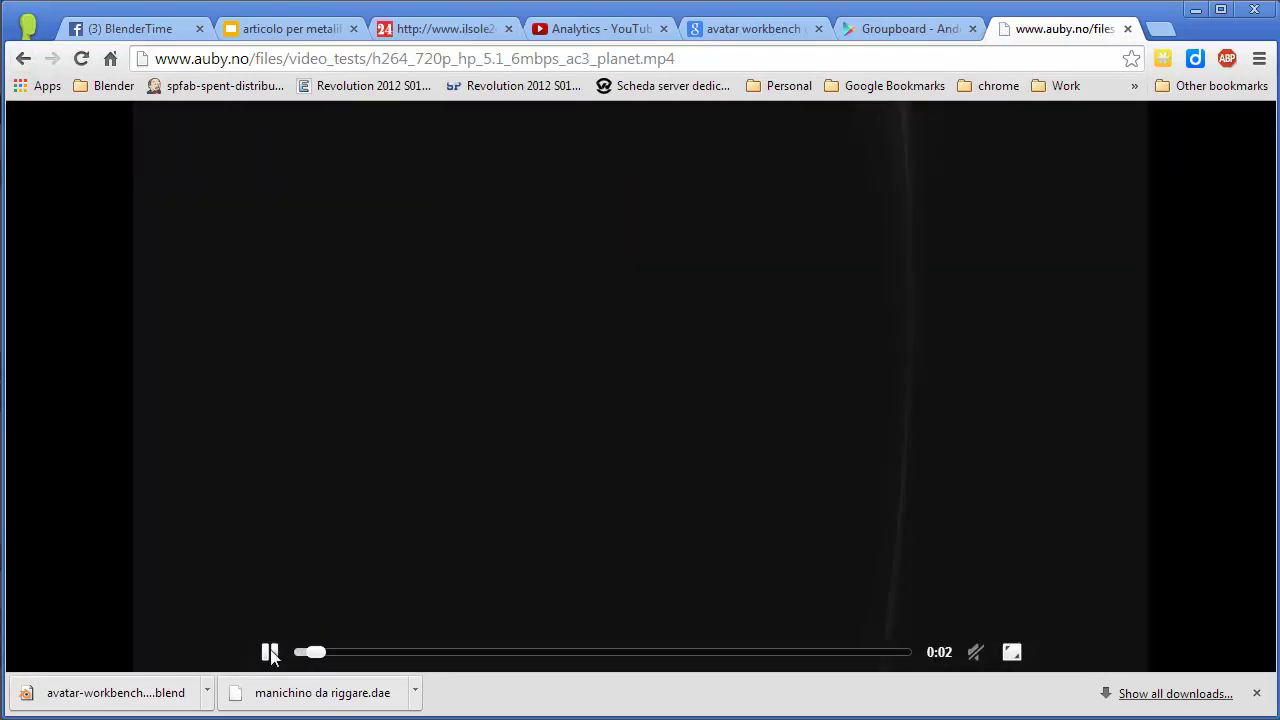
{"action": "left_click", "coordinate": [462, 655]}
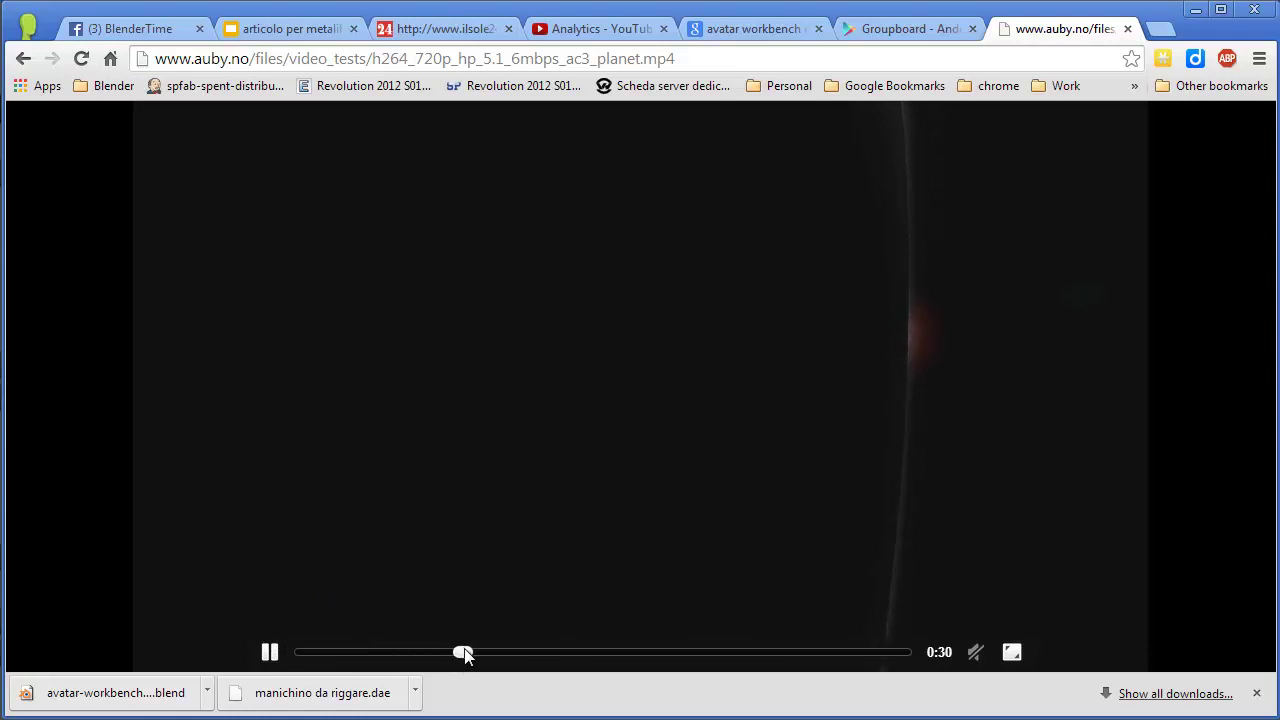
{"action": "left_click", "coordinate": [271, 653]}
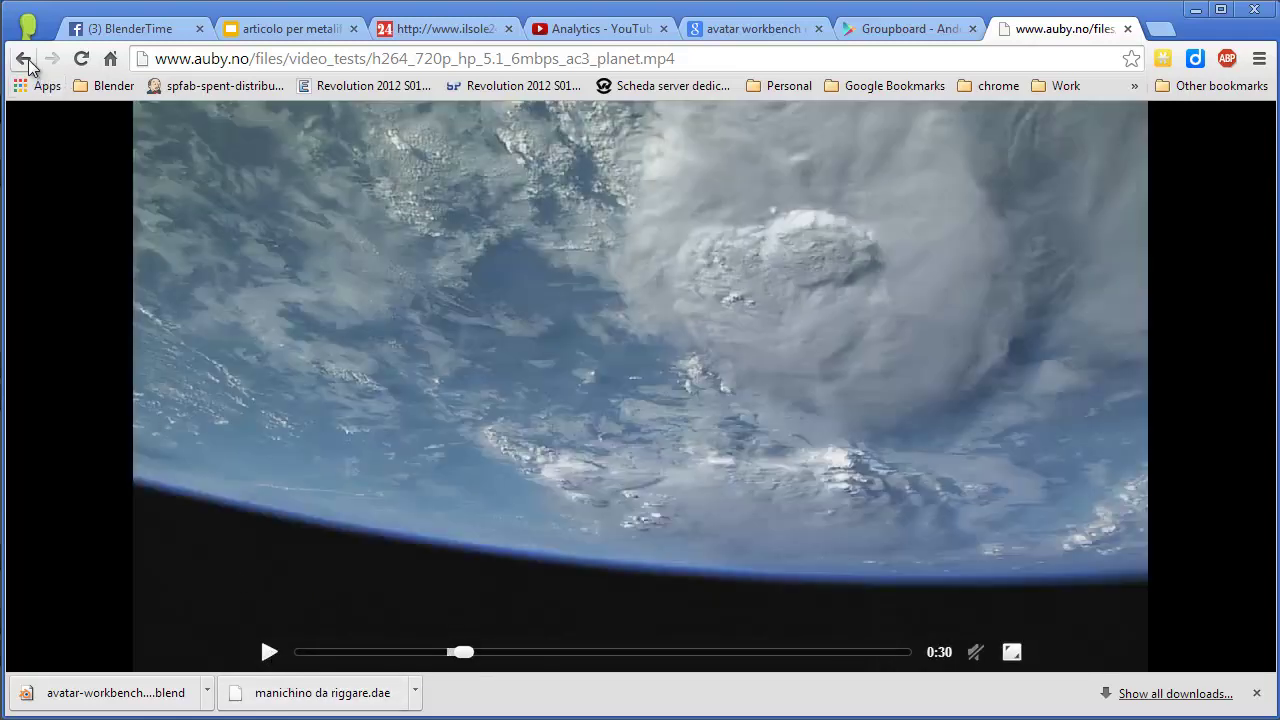
Copy the Planet 2 mp4 link address from the samples table.
{"action": "left_click", "coordinate": [23, 58]}
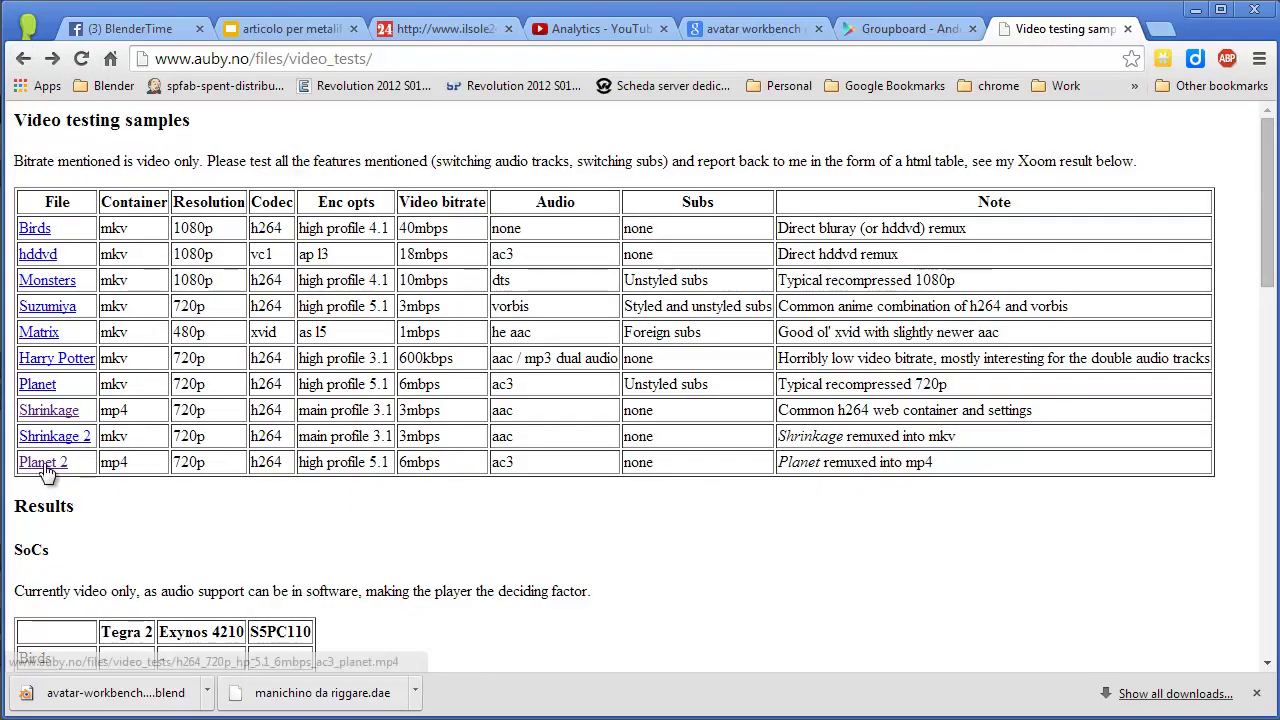
{"action": "right_click", "coordinate": [47, 466]}
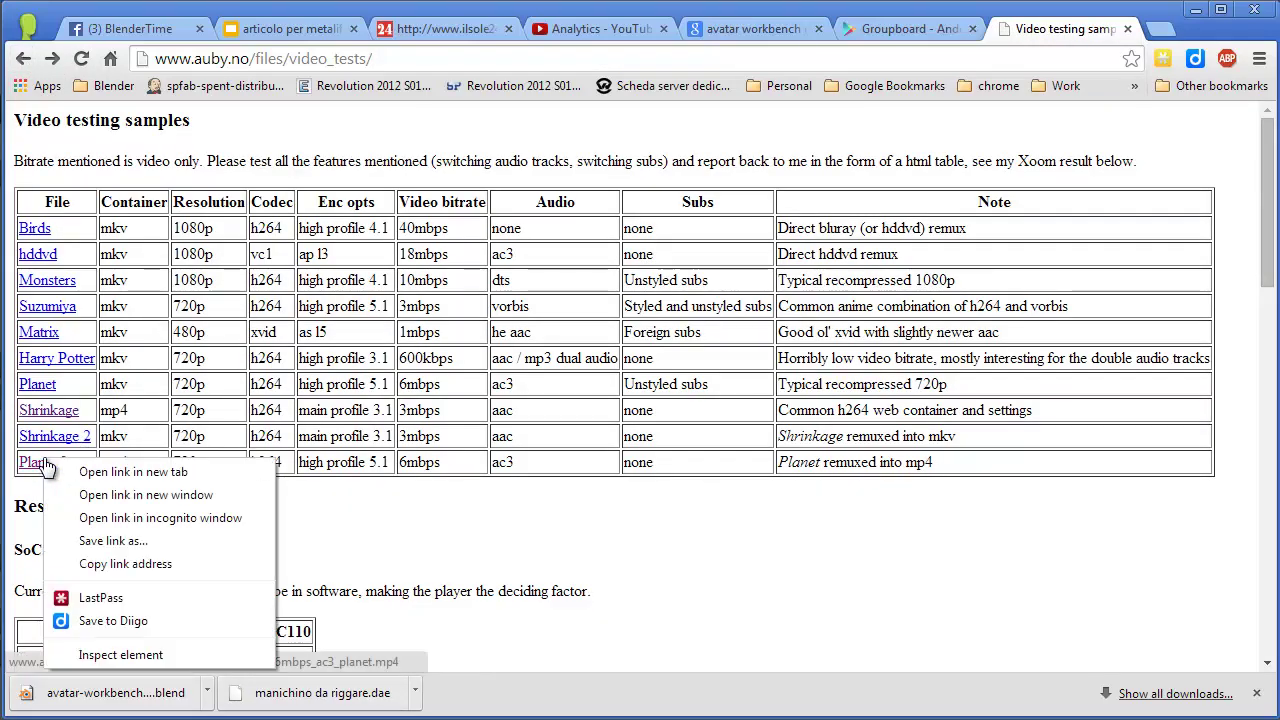
{"action": "left_click", "coordinate": [105, 563]}
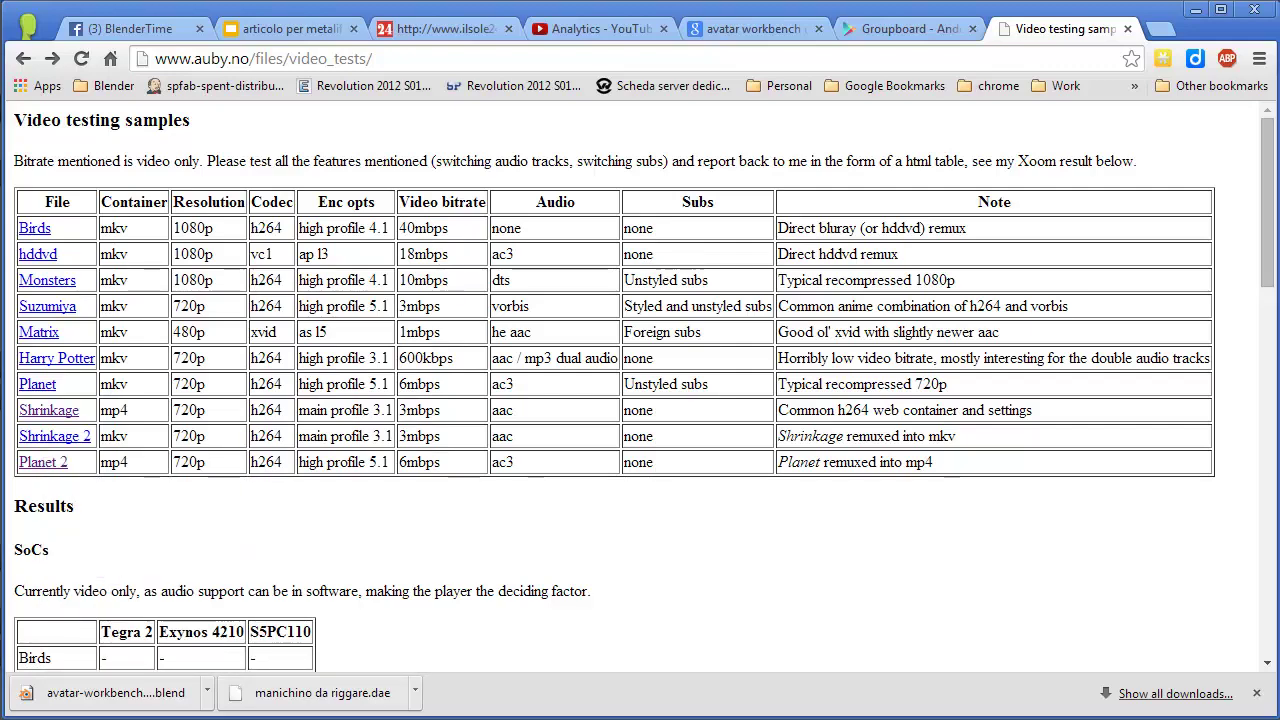
{"action": "key", "text": "alt+Tab"}
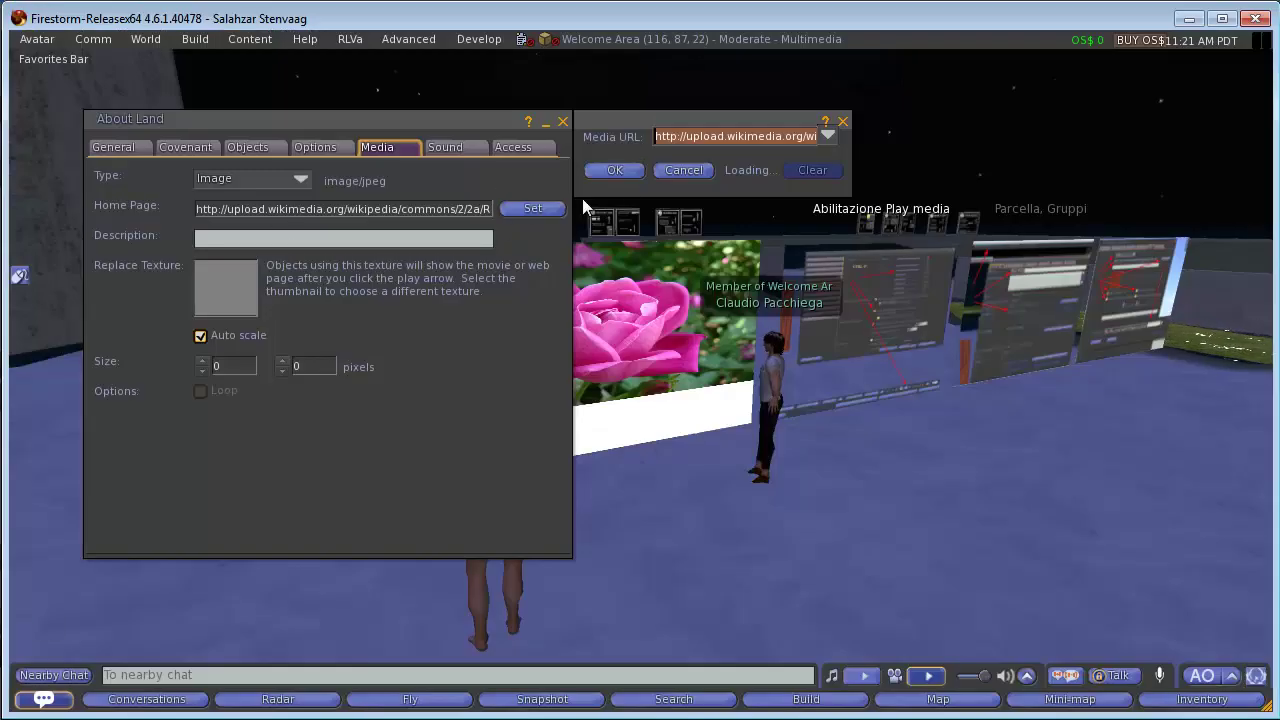
Set the parcel media URL to the copied auby.no Planet 2 mp4 and play it on the panel.
{"action": "key", "text": "ctrl+v"}
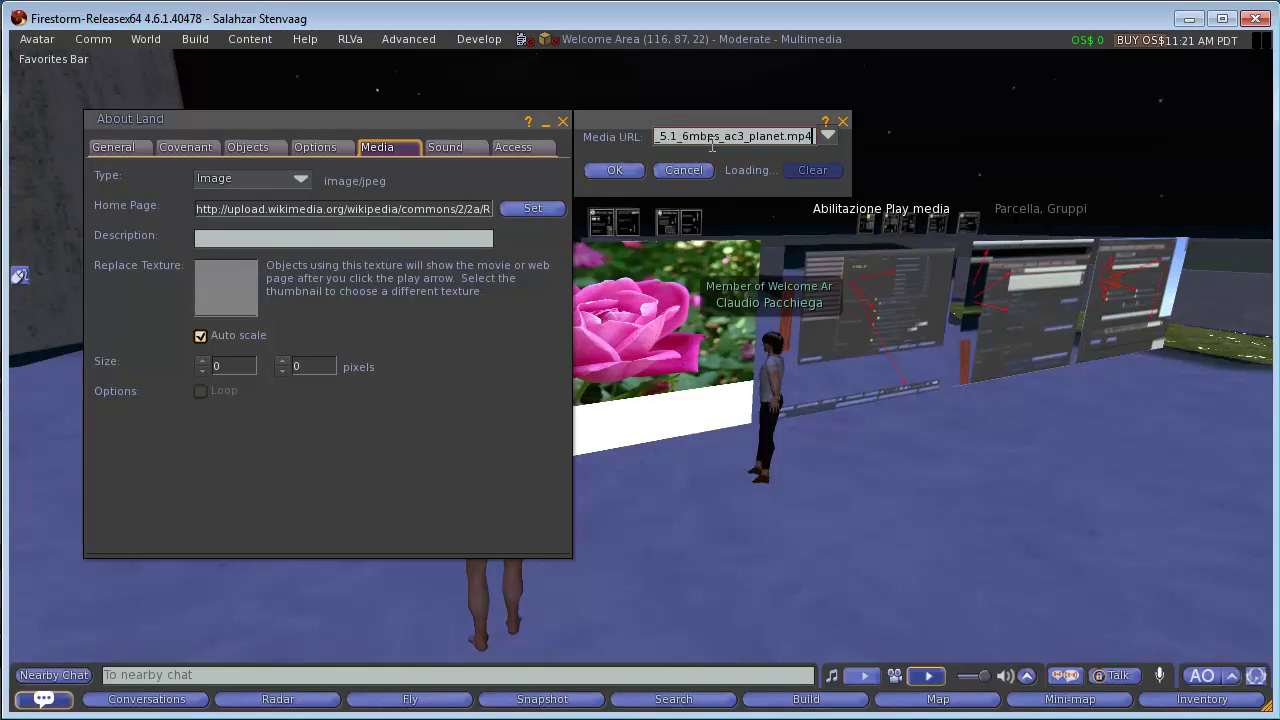
{"action": "key", "text": "Tab"}
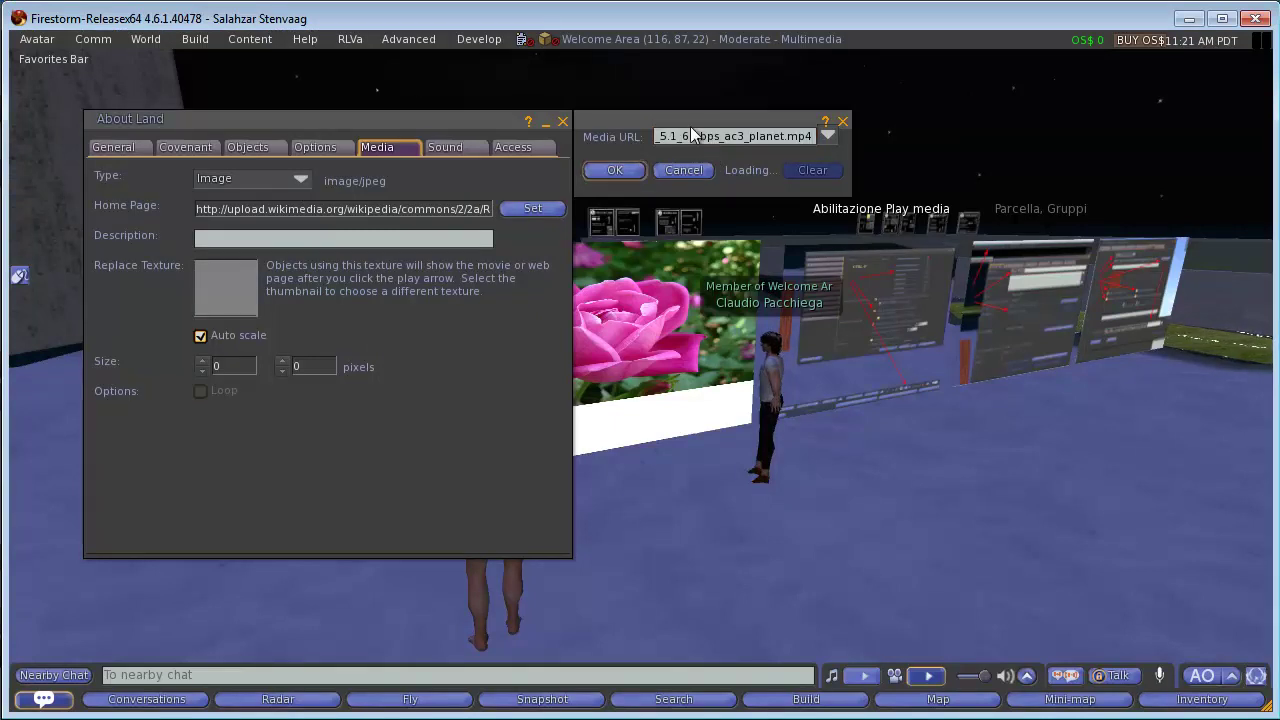
{"action": "left_click", "coordinate": [615, 170]}
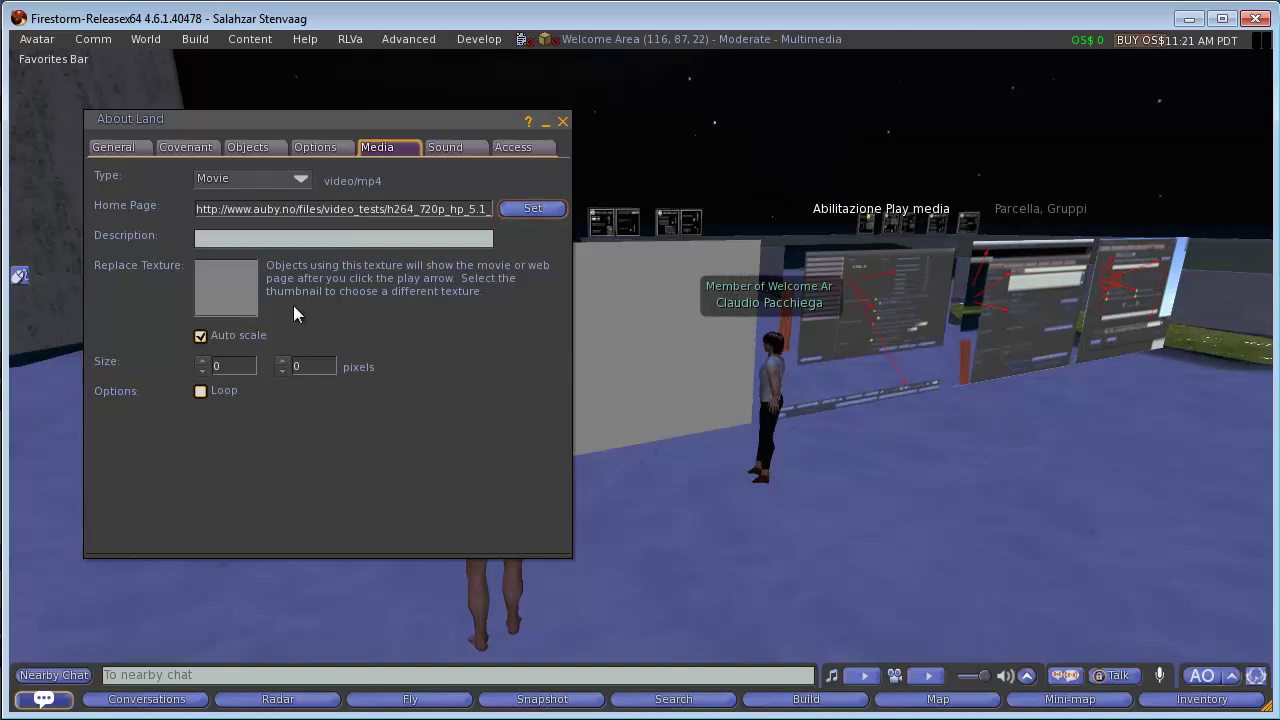
{"action": "left_click_drag", "start_coordinate": [467, 113], "coordinate": [1210, 108]}
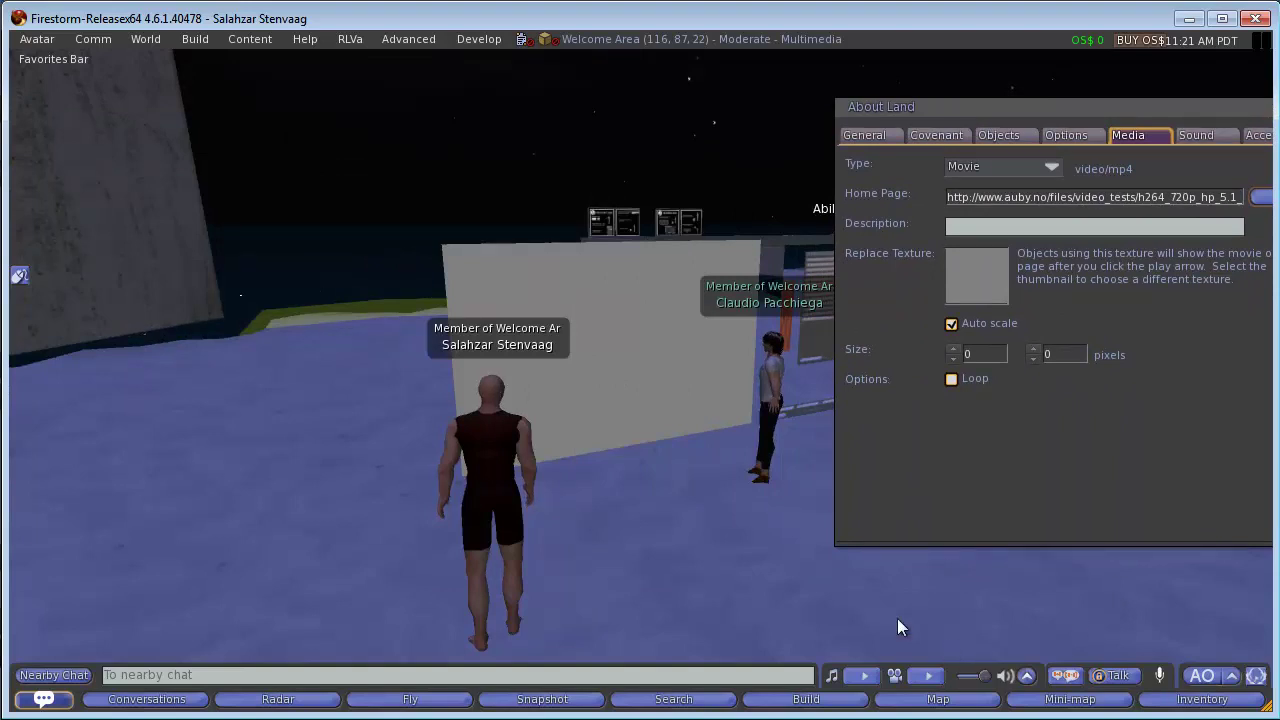
{"action": "left_click", "coordinate": [926, 681]}
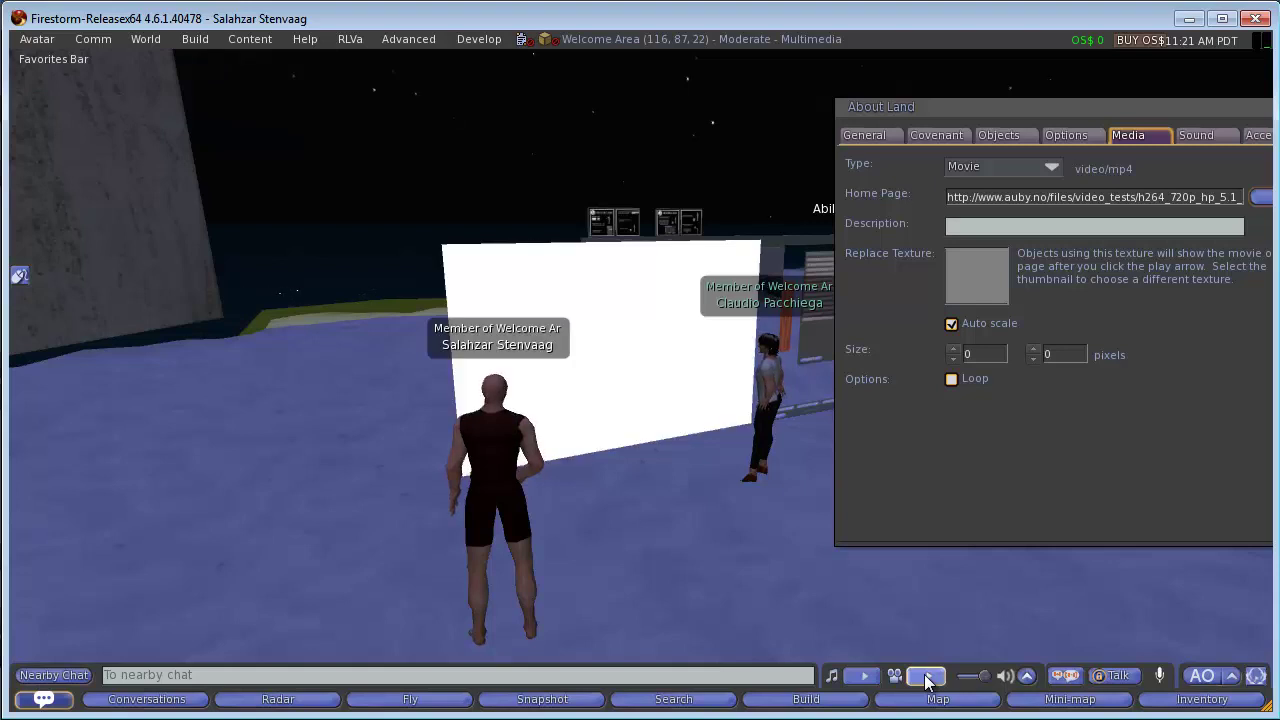
{"action": "mouse_move", "coordinate": [677, 392]}
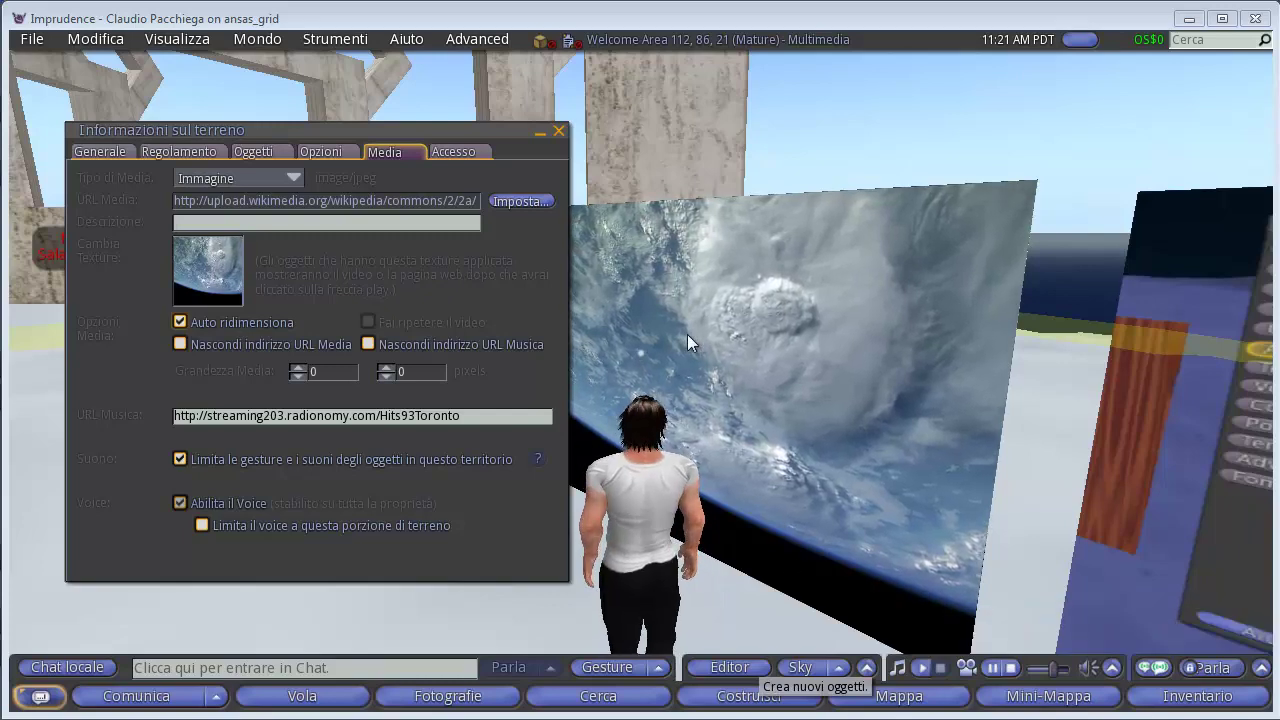
Close the Informazioni sul terreno window and walk the avatar beside the Earth video panel.
{"action": "left_click_drag", "start_coordinate": [514, 127], "coordinate": [392, 182]}
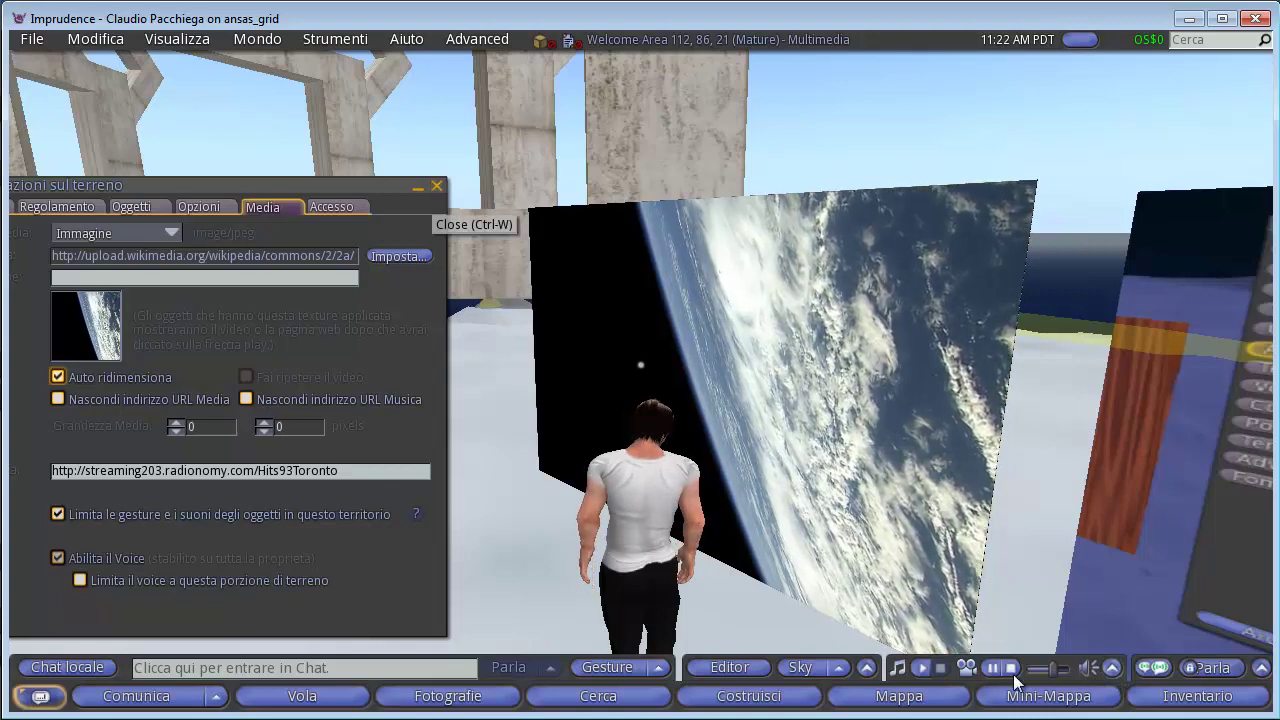
{"action": "left_click", "coordinate": [436, 187]}
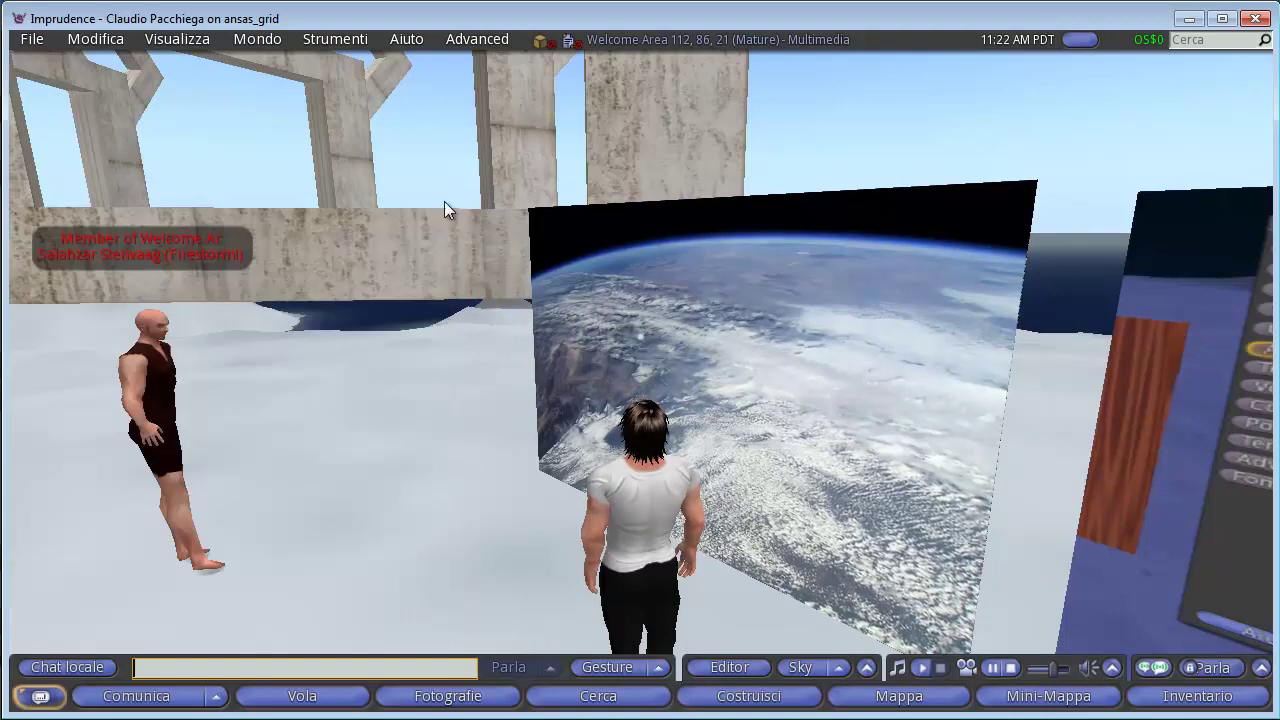
{"action": "key", "text": "Up"}
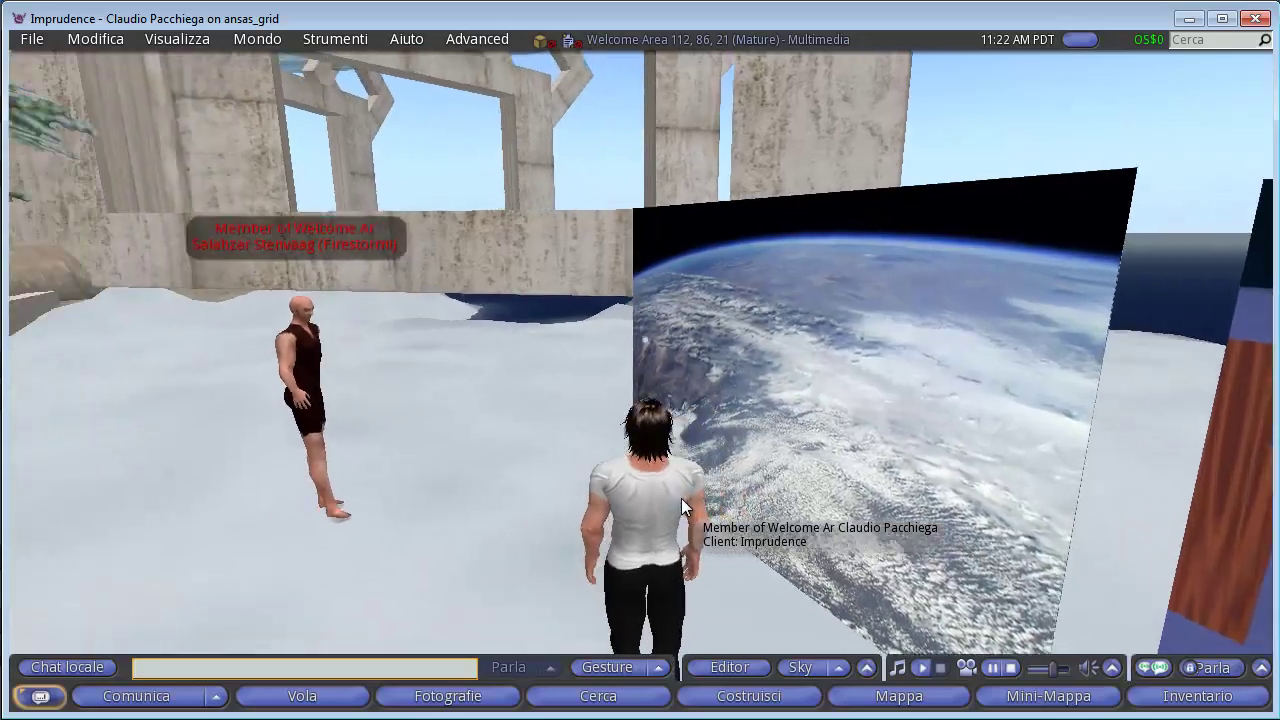
{"action": "key", "text": "Left"}
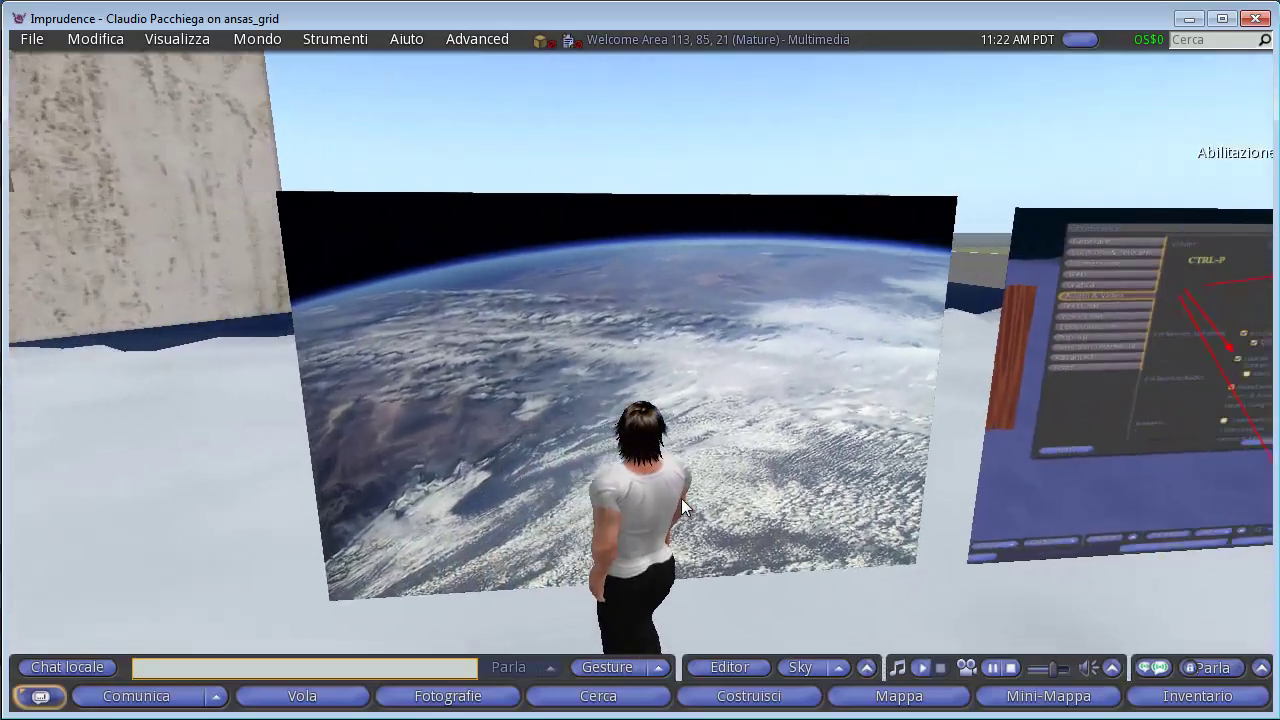
{"action": "key", "text": "Up"}
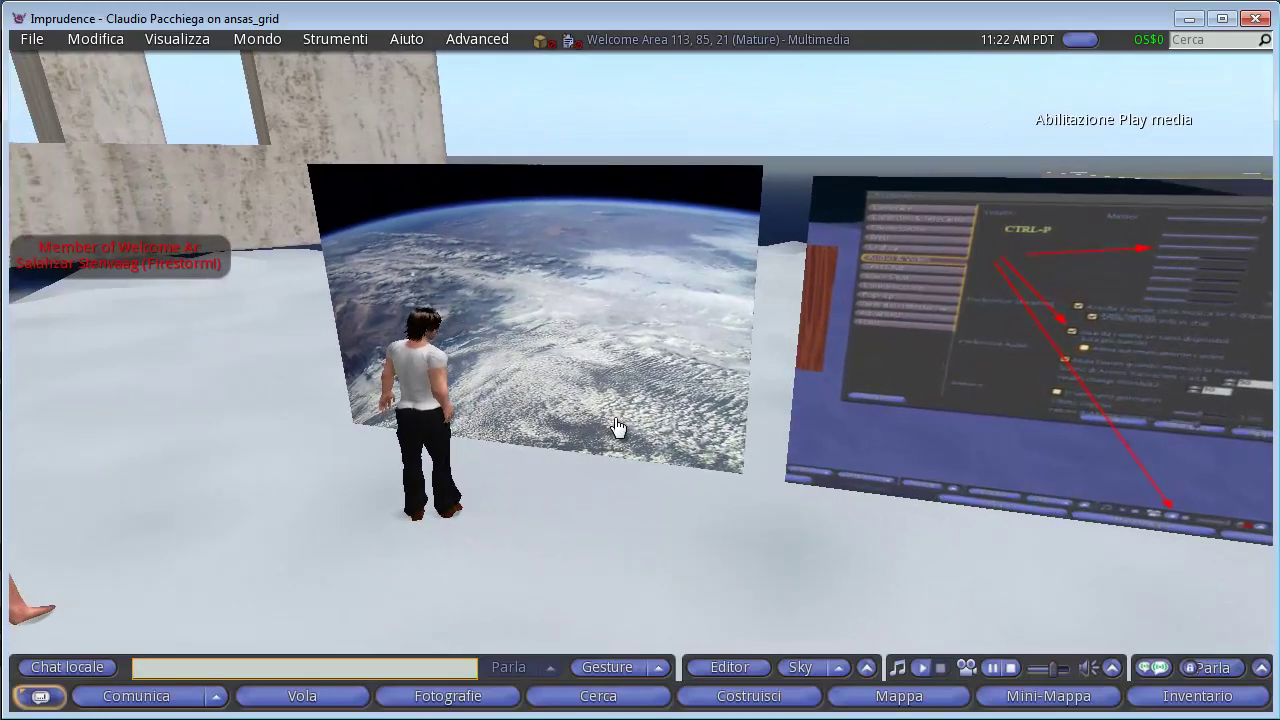
{"action": "key", "text": "Up"}
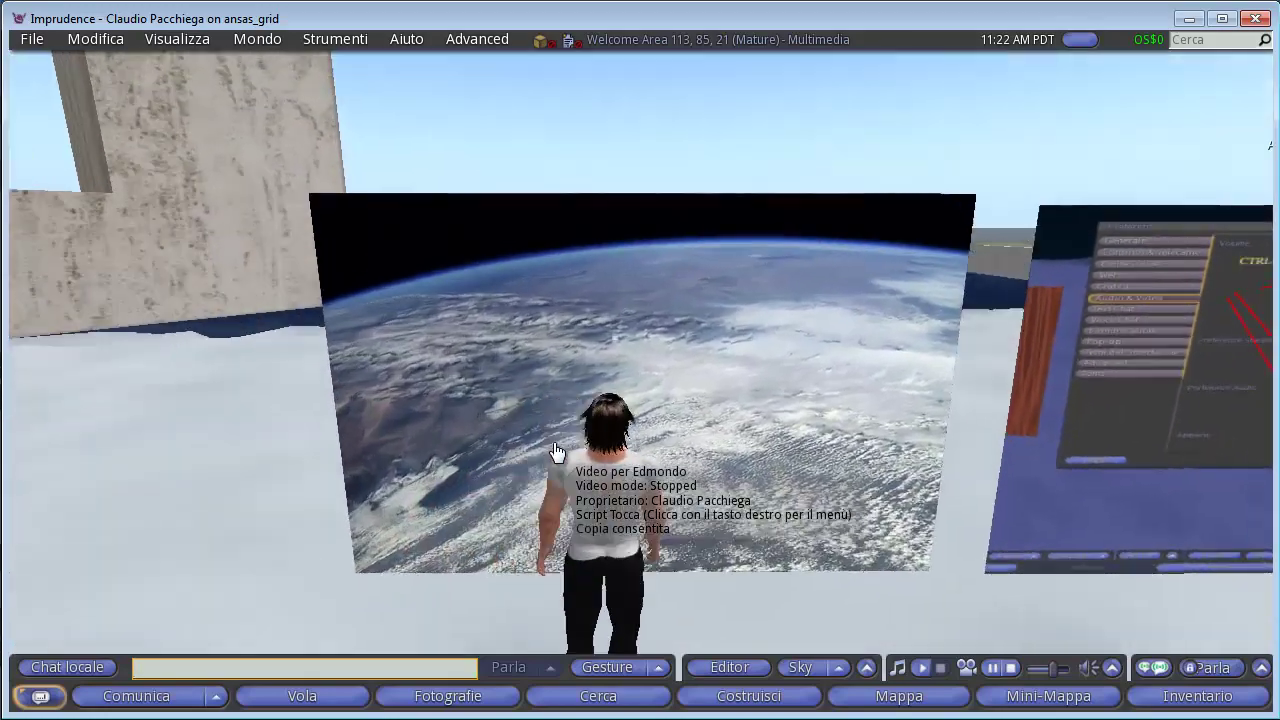
{"action": "key", "text": "Right"}
{"action": "key", "text": "Left"}
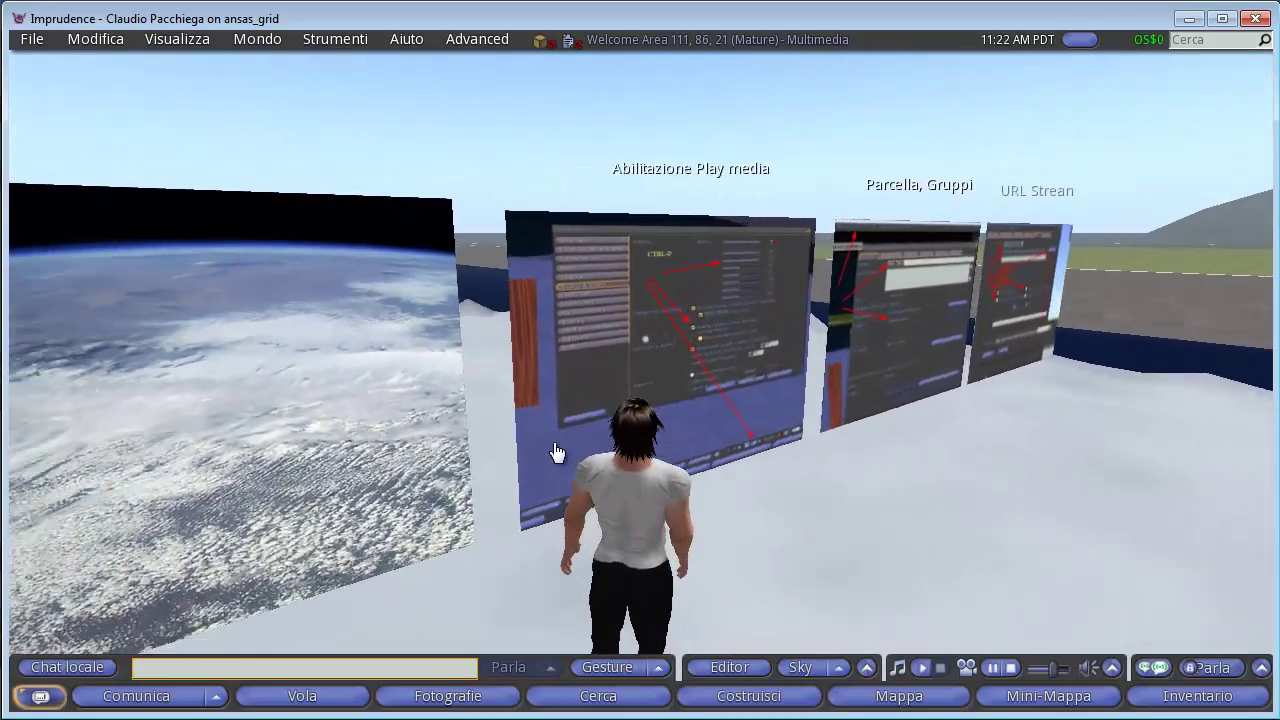
{"action": "key", "text": "Left"}
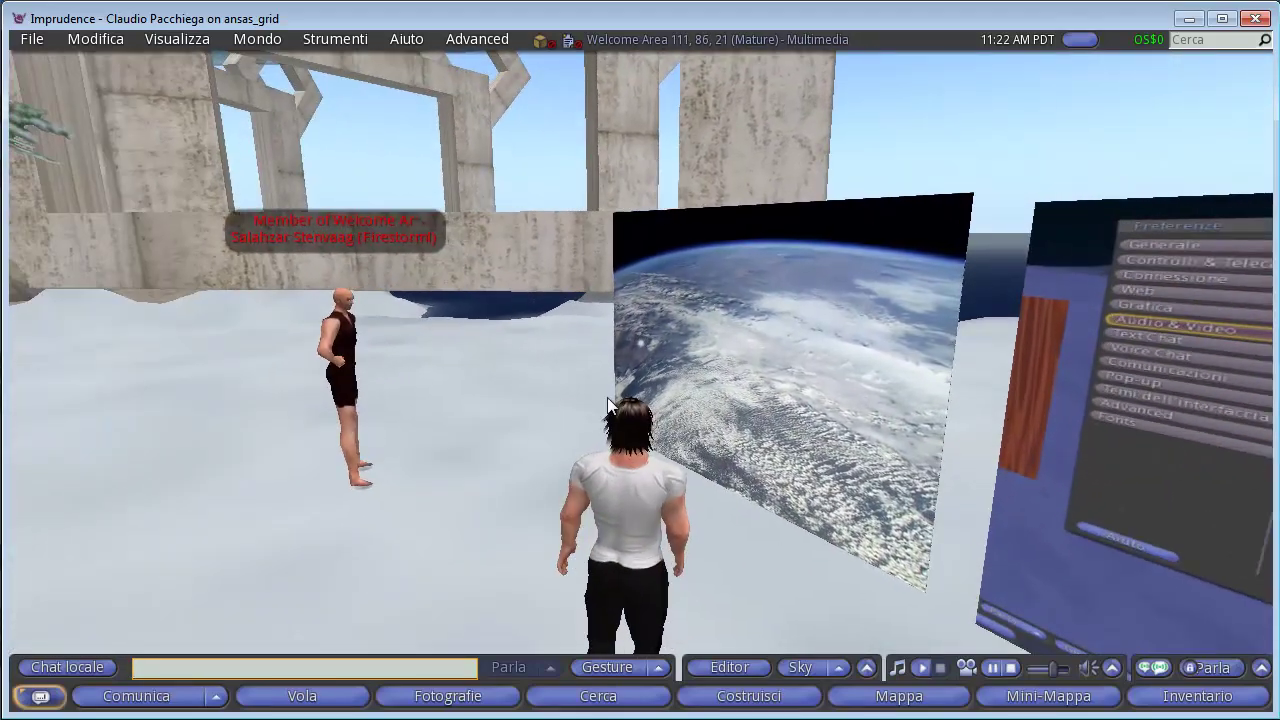
Open the parcel's Generale land details and bring up the owning Welcome Area group's info.
{"action": "left_click", "coordinate": [700, 34]}
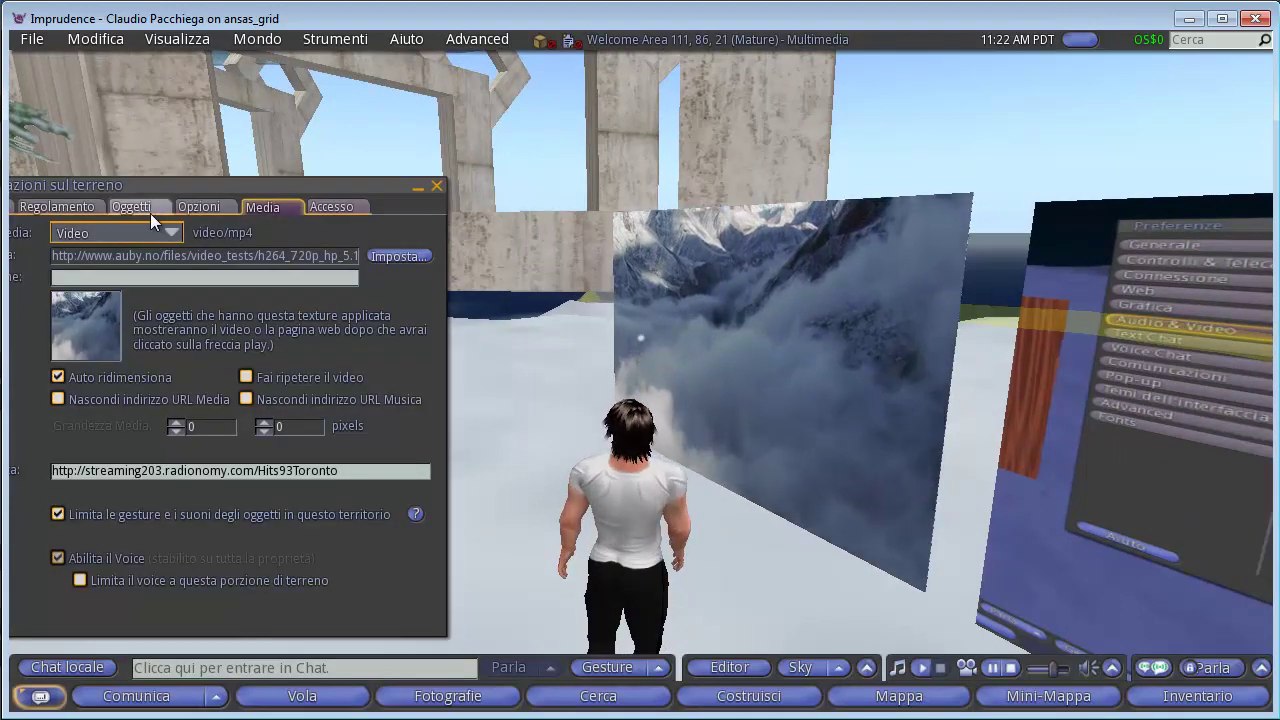
{"action": "left_click_drag", "start_coordinate": [134, 192], "coordinate": [288, 167]}
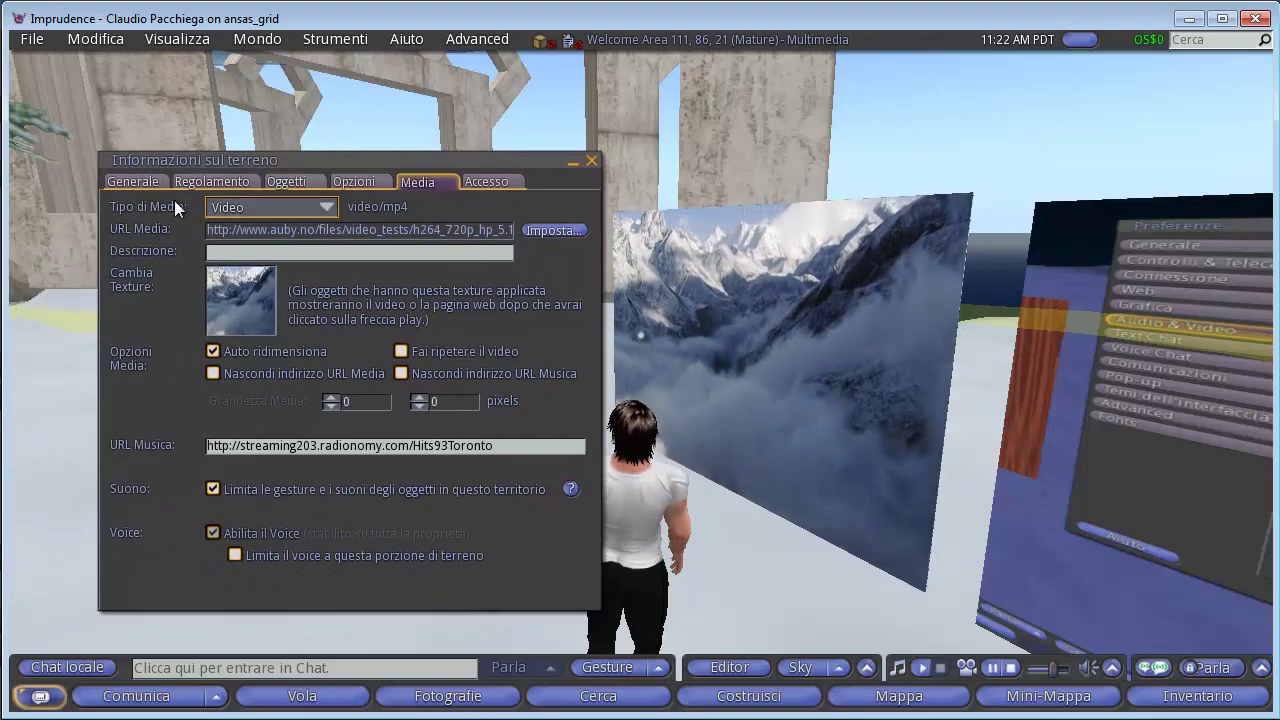
{"action": "left_click", "coordinate": [138, 181]}
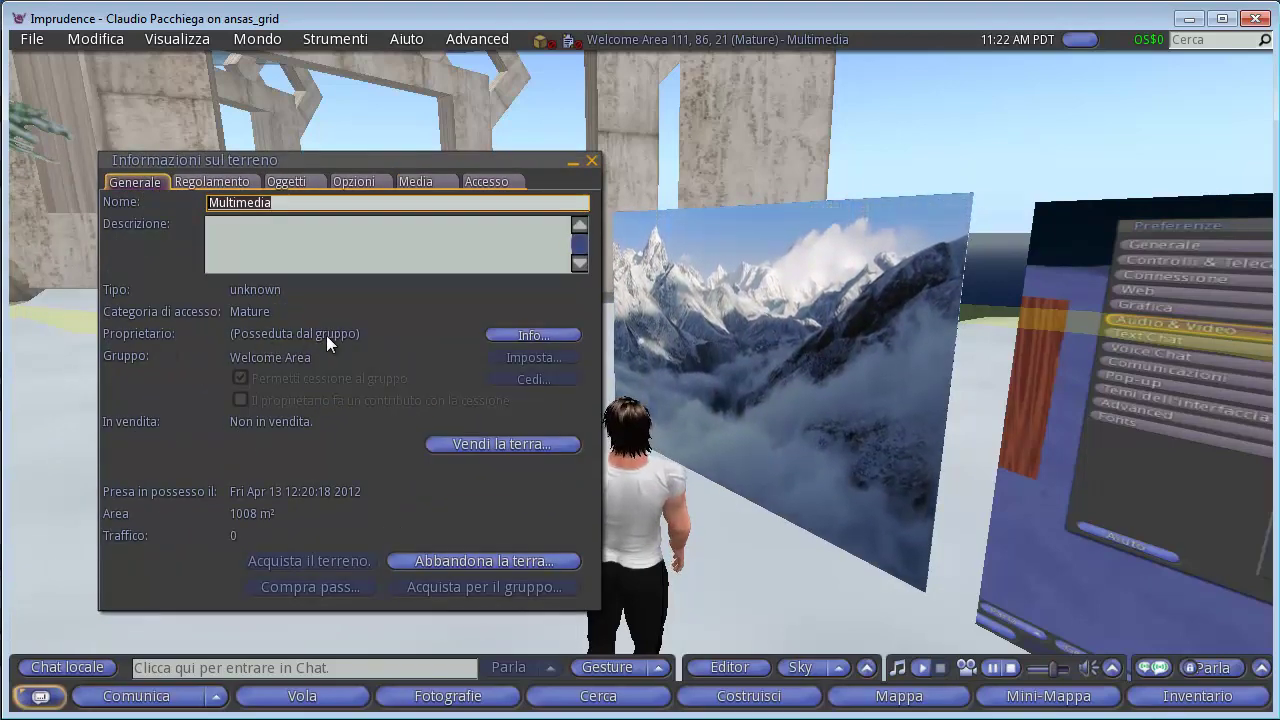
{"action": "left_click", "coordinate": [521, 335]}
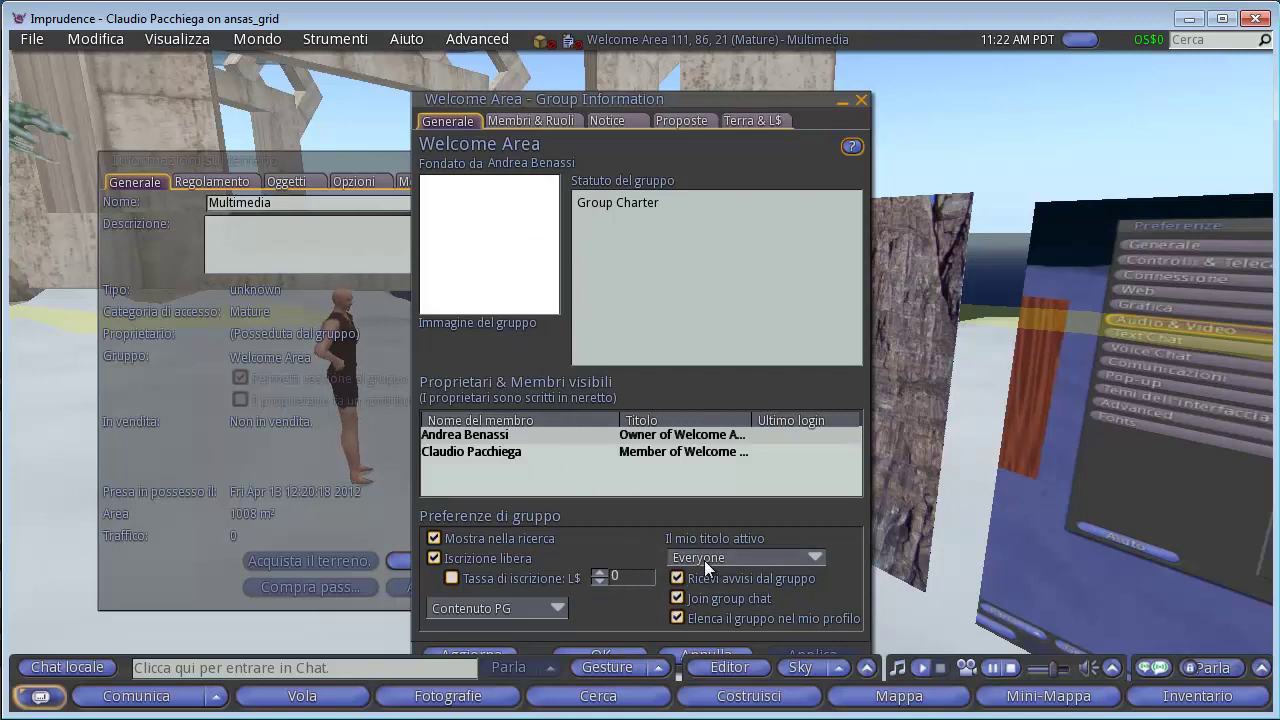
Open the group's Membri & Ruoli roles list and select the Everyone role.
{"action": "left_click", "coordinate": [730, 552]}
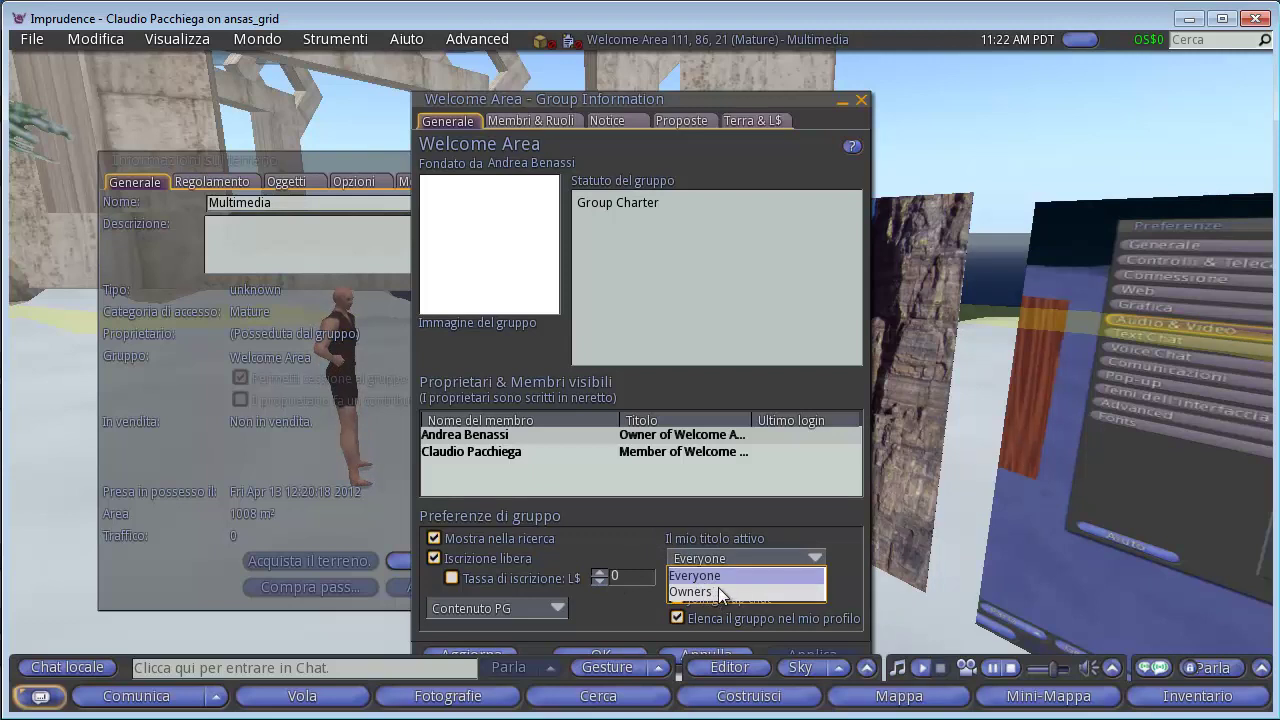
{"action": "left_click", "coordinate": [806, 512]}
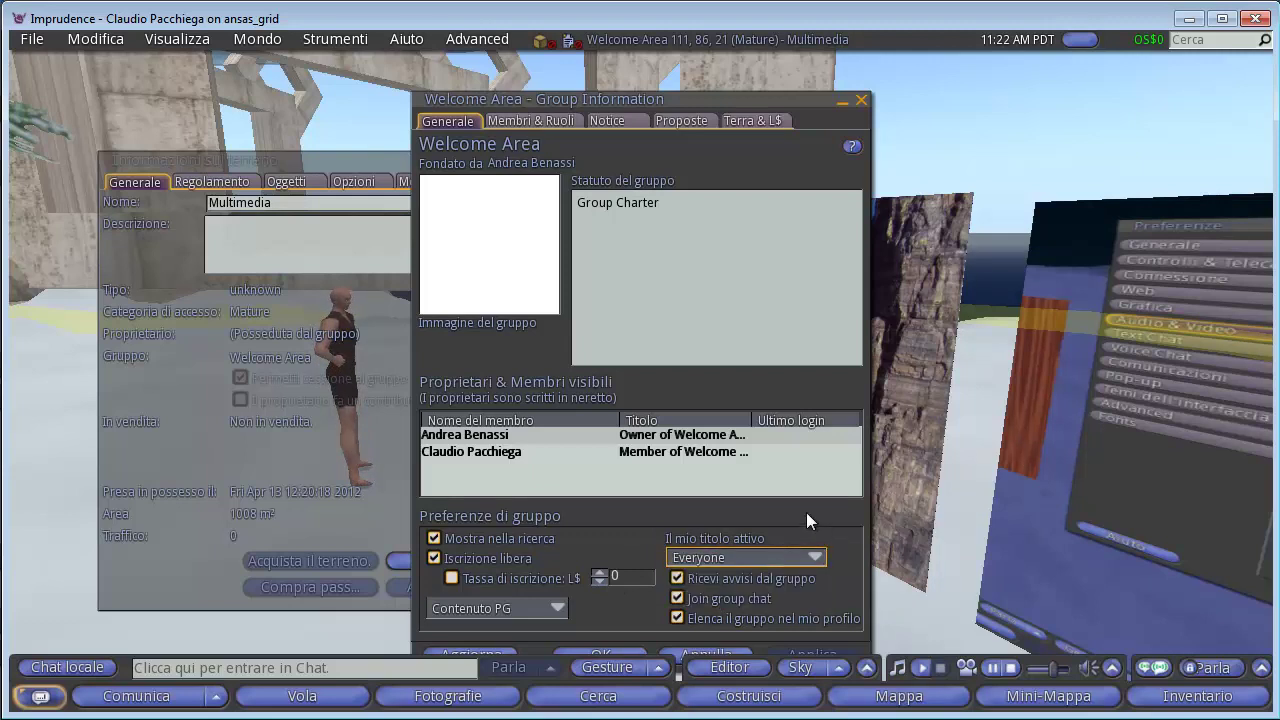
{"action": "left_click", "coordinate": [545, 117]}
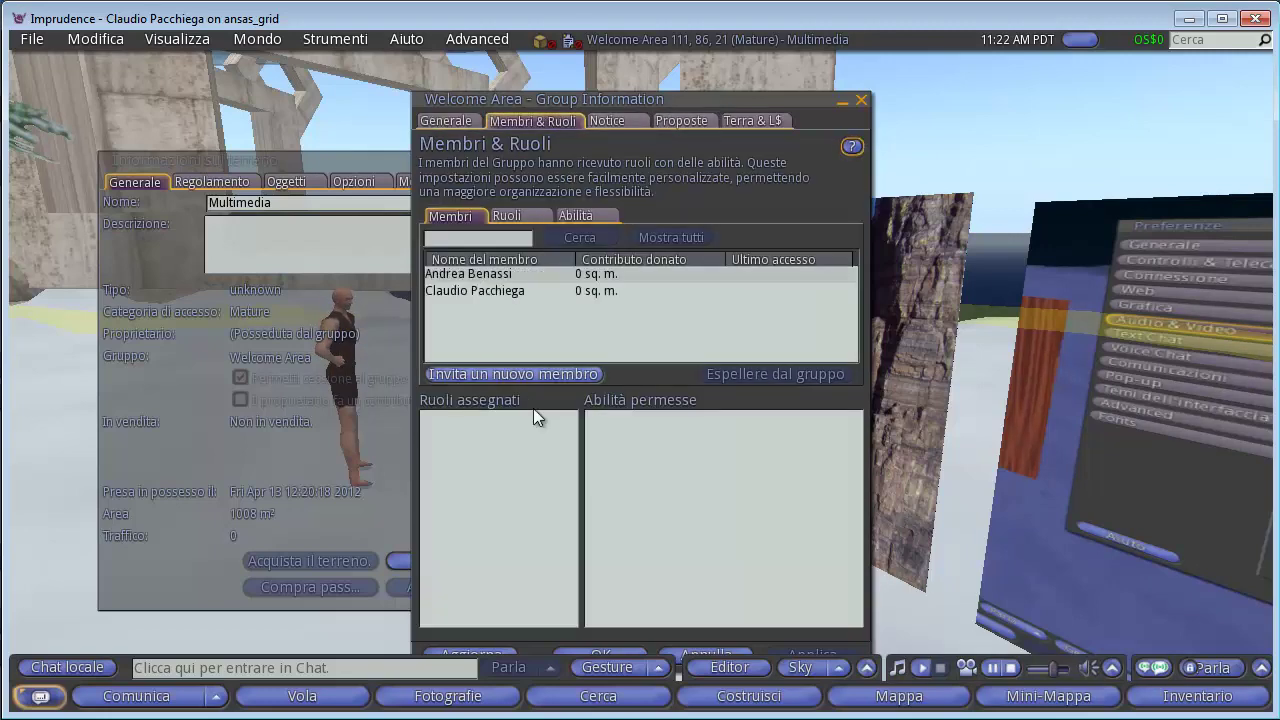
{"action": "left_click", "coordinate": [507, 216]}
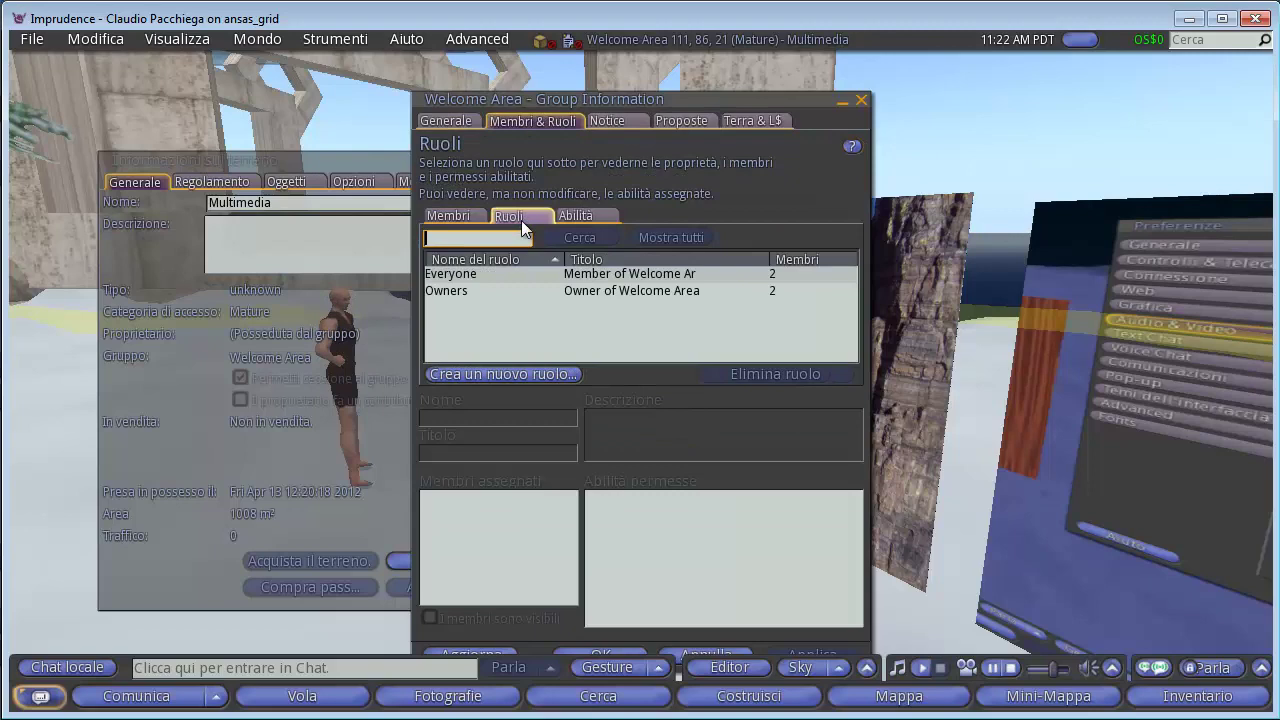
{"action": "left_click", "coordinate": [472, 273]}
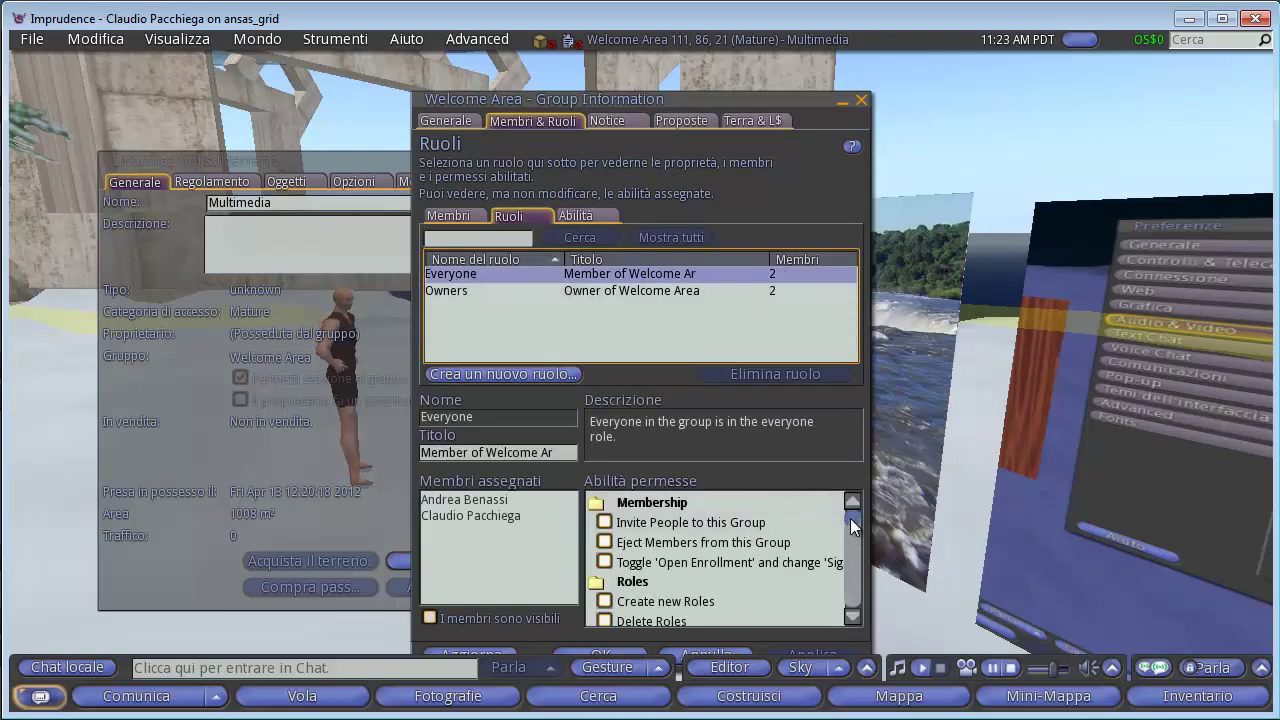
Uncheck 'Change music & media settings' for Everyone and apply the change.
{"action": "scroll", "coordinate": [852, 527], "scroll_direction": "down", "scroll_amount": 8}
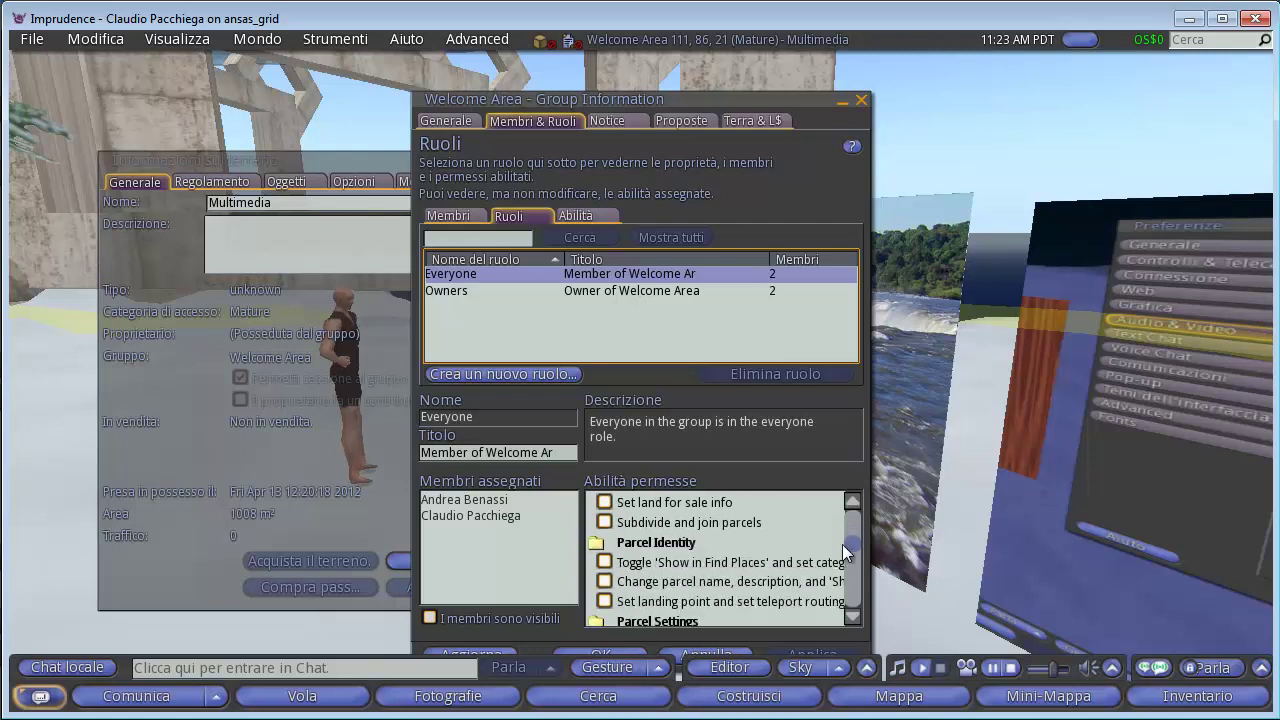
{"action": "scroll", "coordinate": [843, 550], "scroll_direction": "down", "scroll_amount": 3}
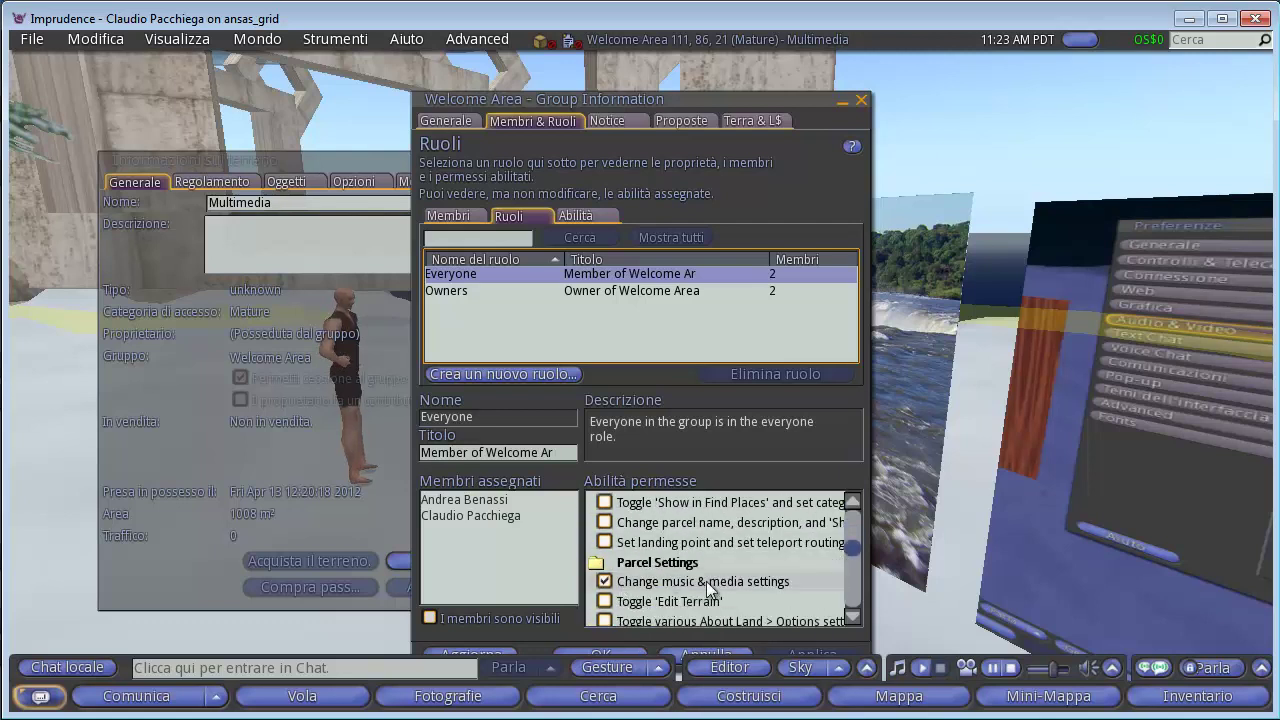
{"action": "left_click", "coordinate": [603, 581]}
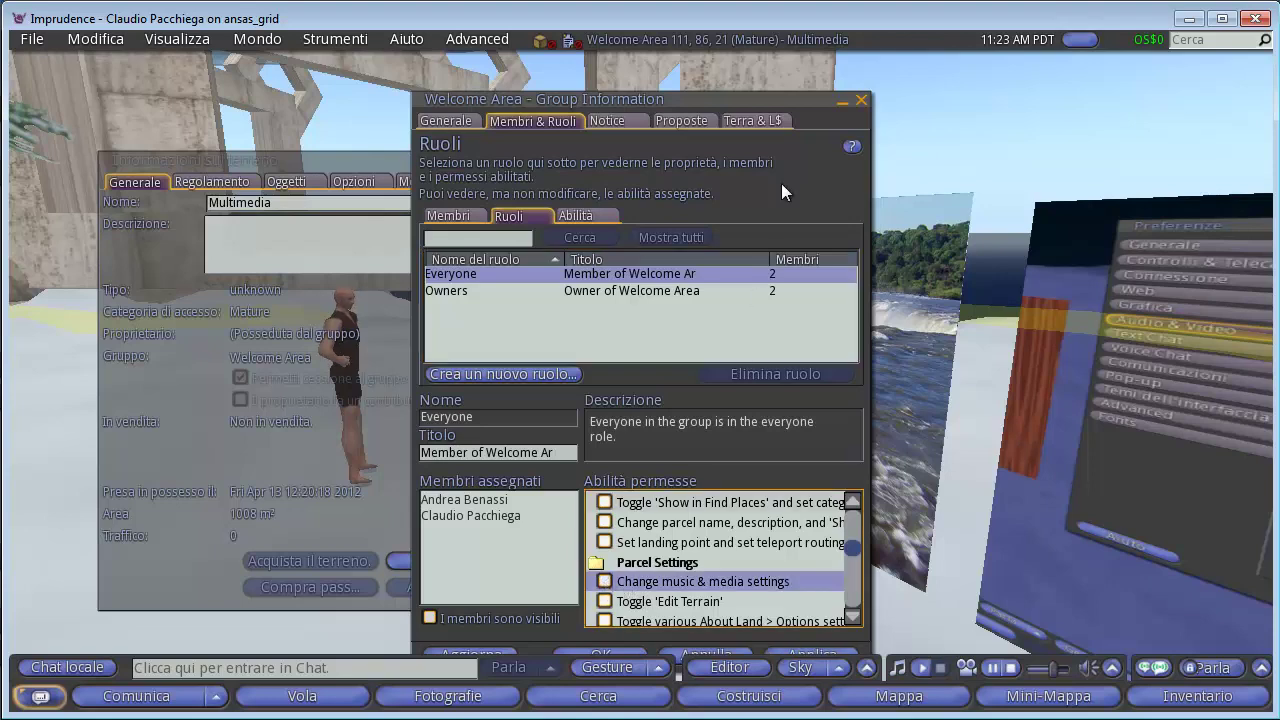
{"action": "left_click_drag", "start_coordinate": [785, 101], "coordinate": [796, 61]}
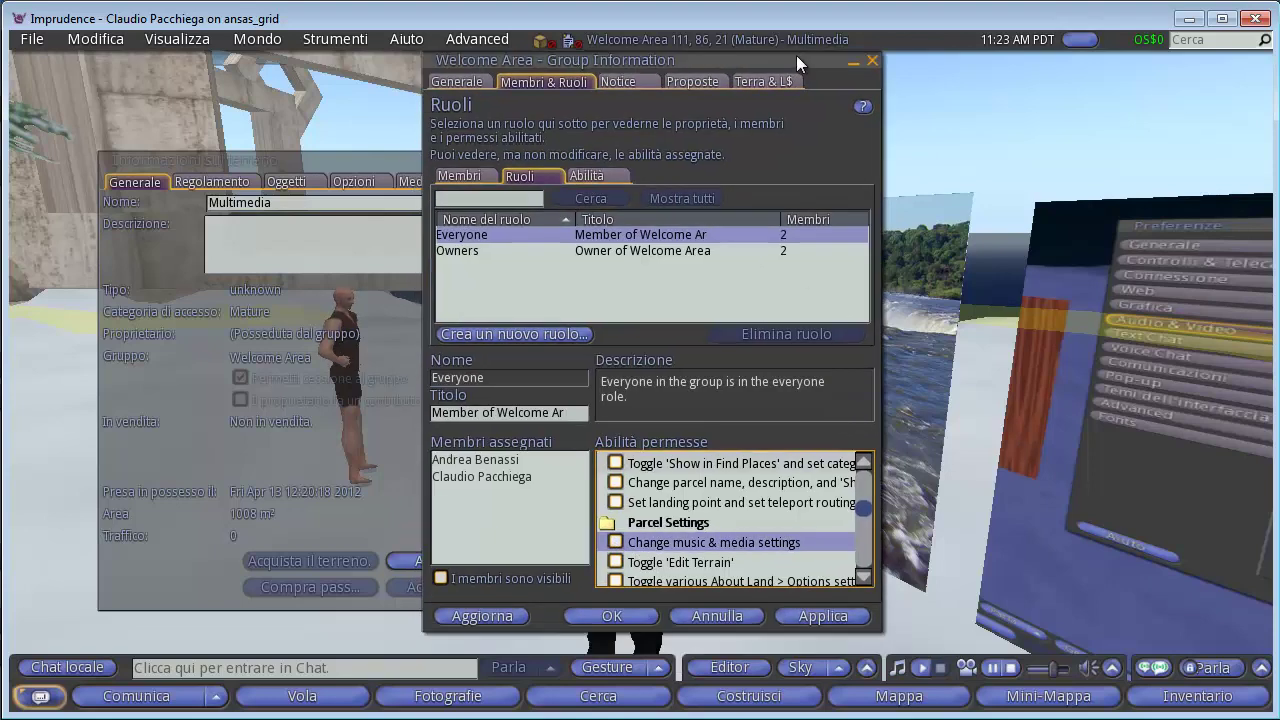
{"action": "left_click", "coordinate": [818, 612]}
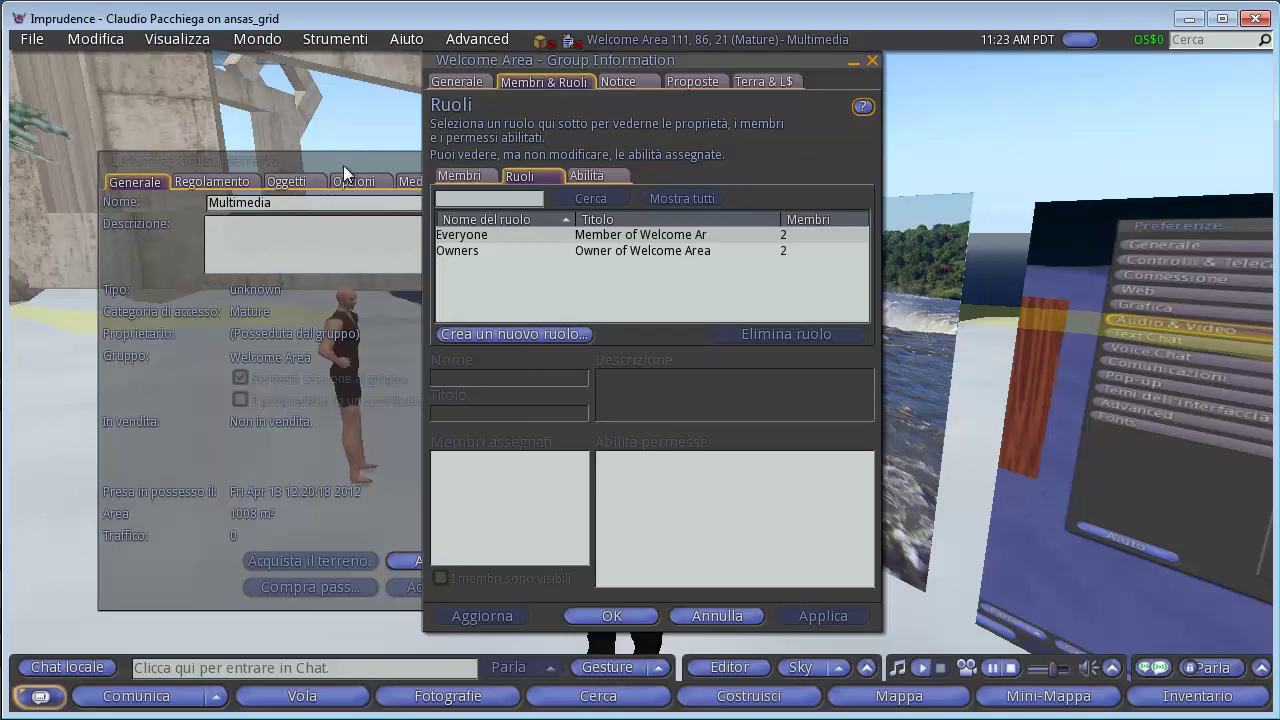